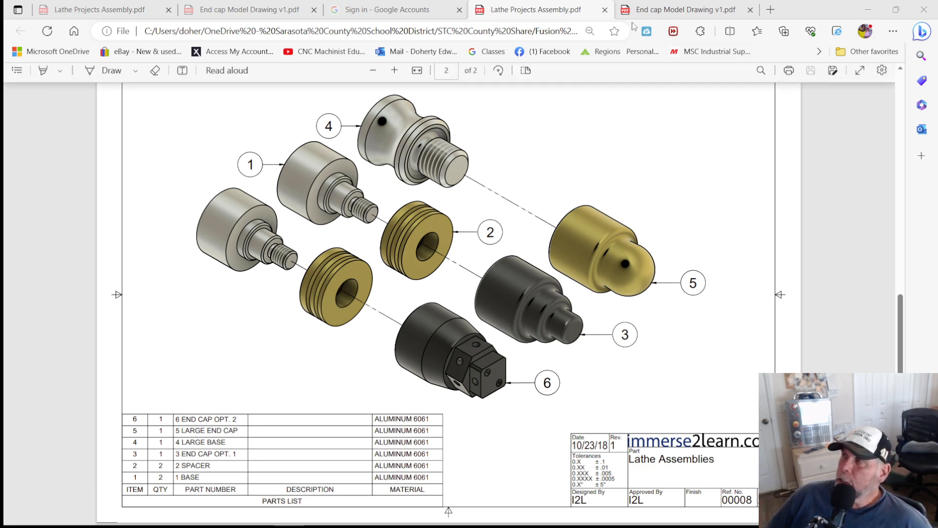
Review the end cap model drawing's dimensions and switch to Fusion 360
left_click(662, 15)
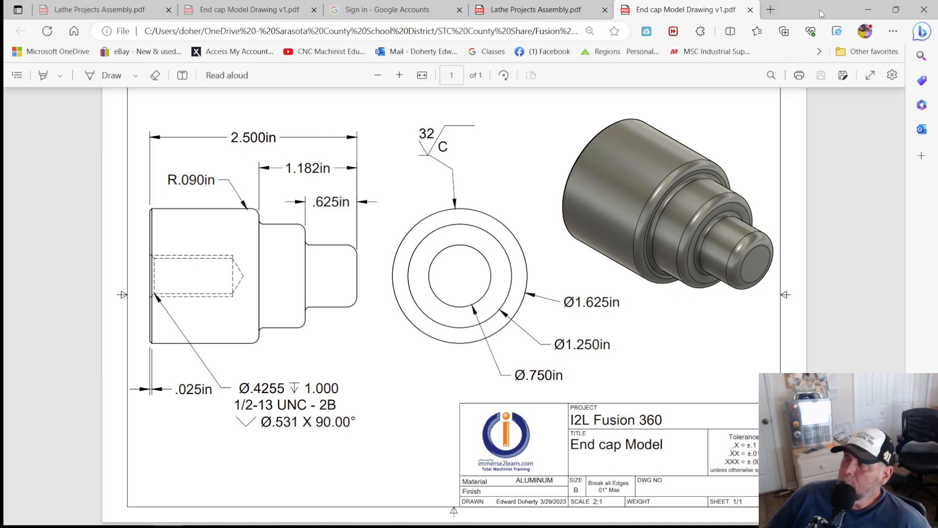
left_click(873, 8)
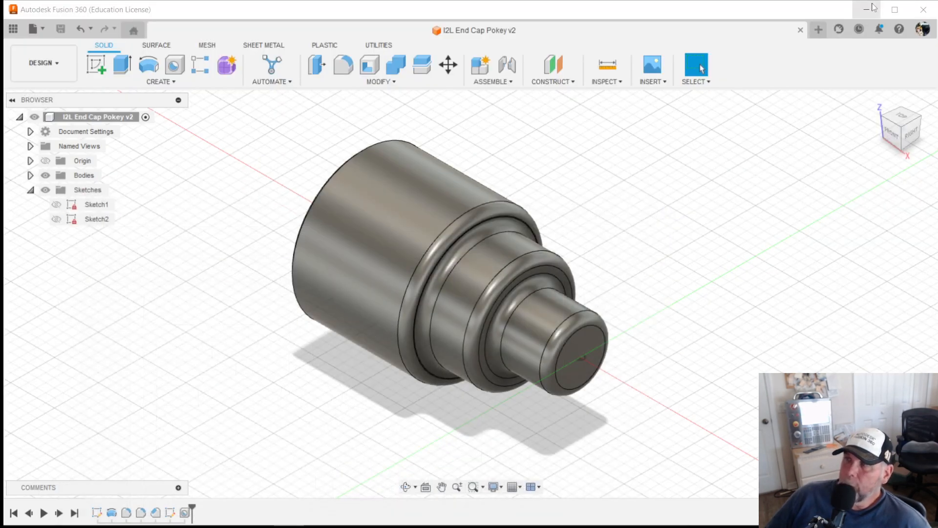
Switch to the Manufacture workspace and start a new turning setup for the end cap
left_click(58, 63)
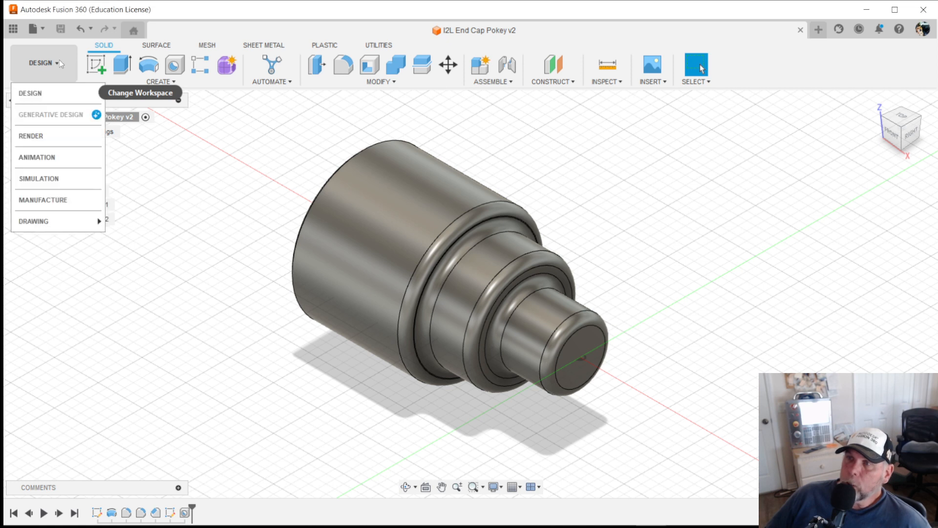
left_click(46, 205)
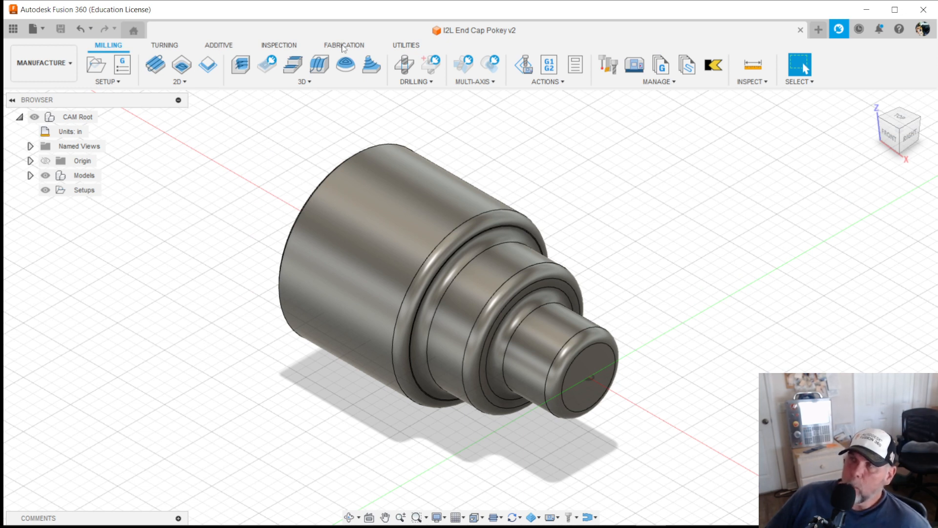
left_click(165, 45)
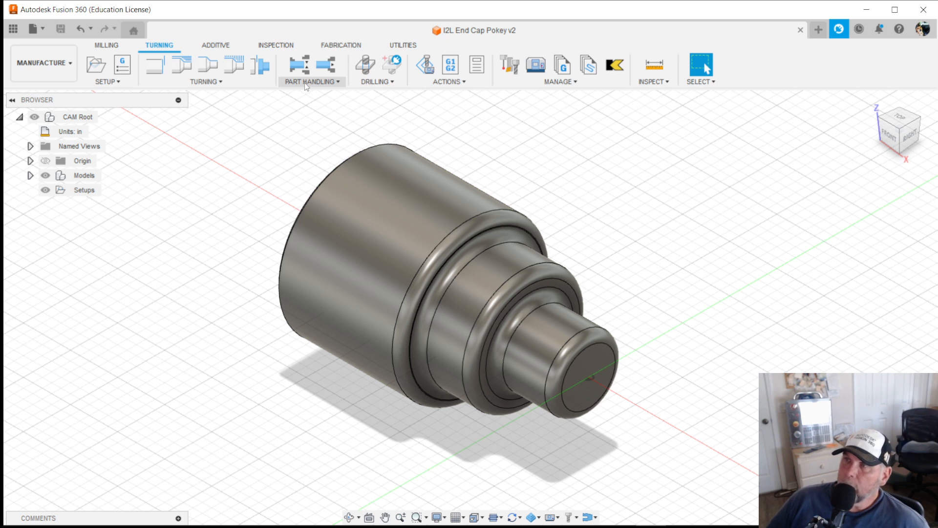
left_click(114, 83)
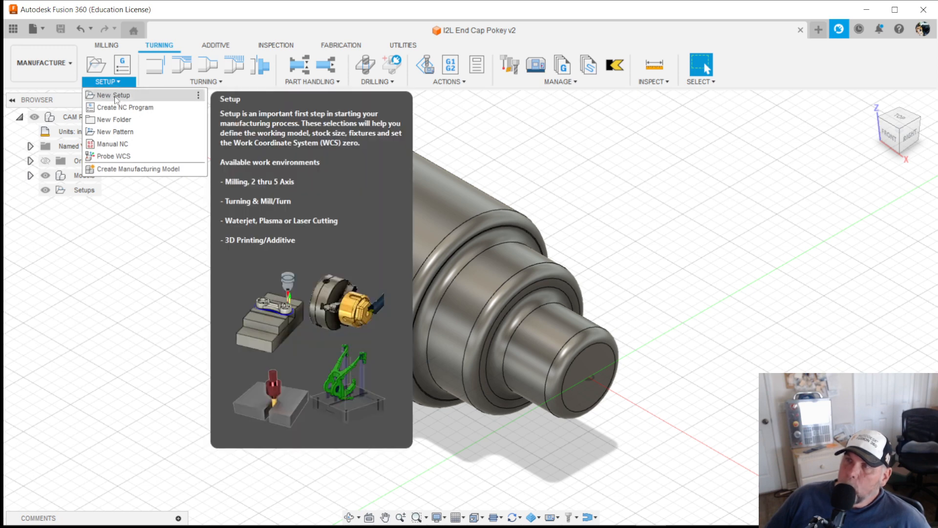
left_click(116, 96)
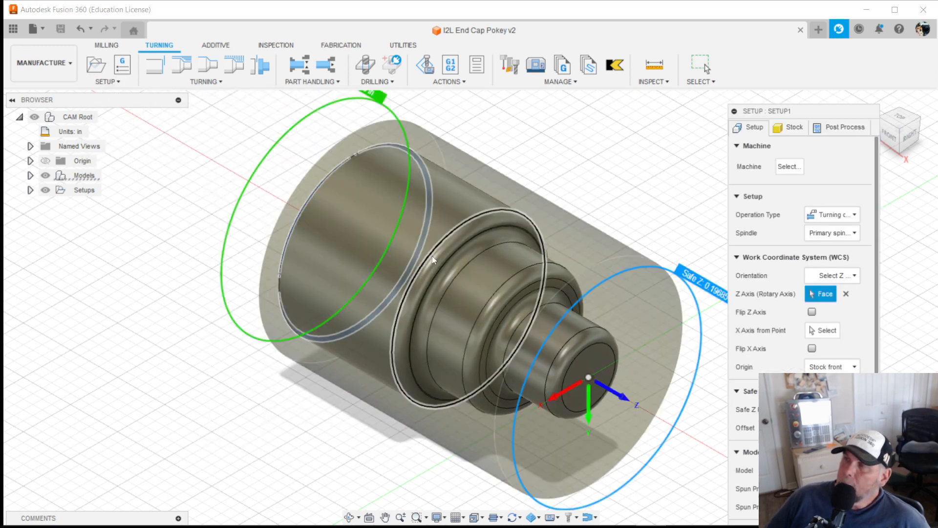
Try Milling as the setup's operation type, and change it back to Turning or mill/turn
scroll(430, 264, "down", 5)
middle_click_drag(445, 261, 439, 245, "shift")
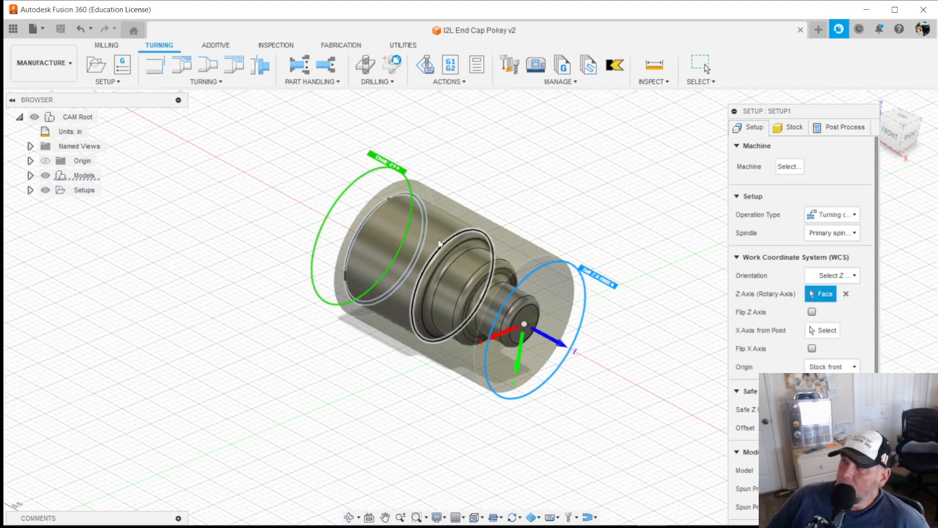
scroll(483, 301, "up", 5)
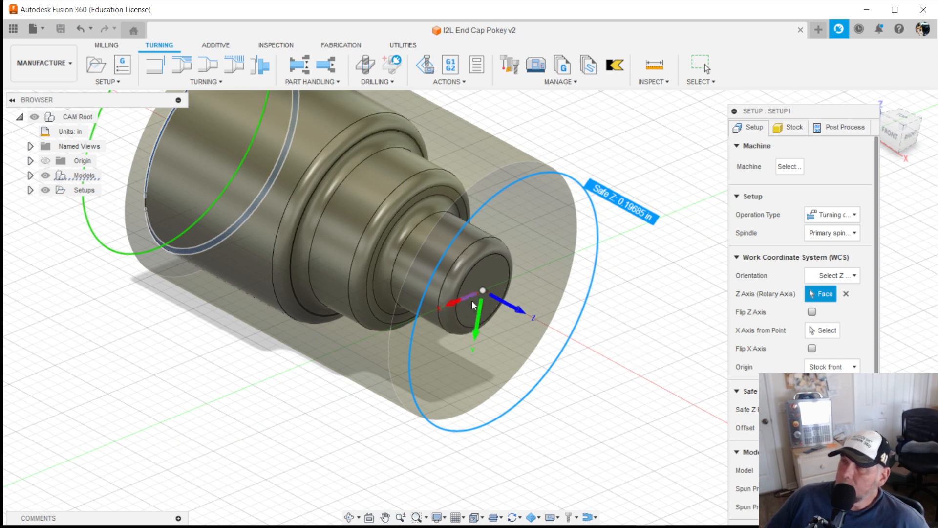
scroll(415, 314, "down", 3)
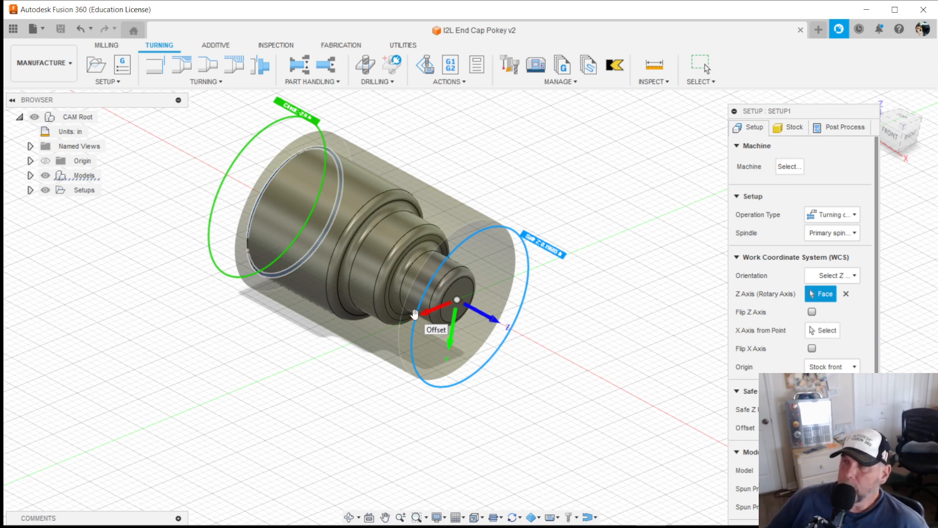
mouse_move(345, 383)
middle_mouse_down("shift")
mouse_move(364, 312)
mouse_move(352, 382)
middle_mouse_up("shift")
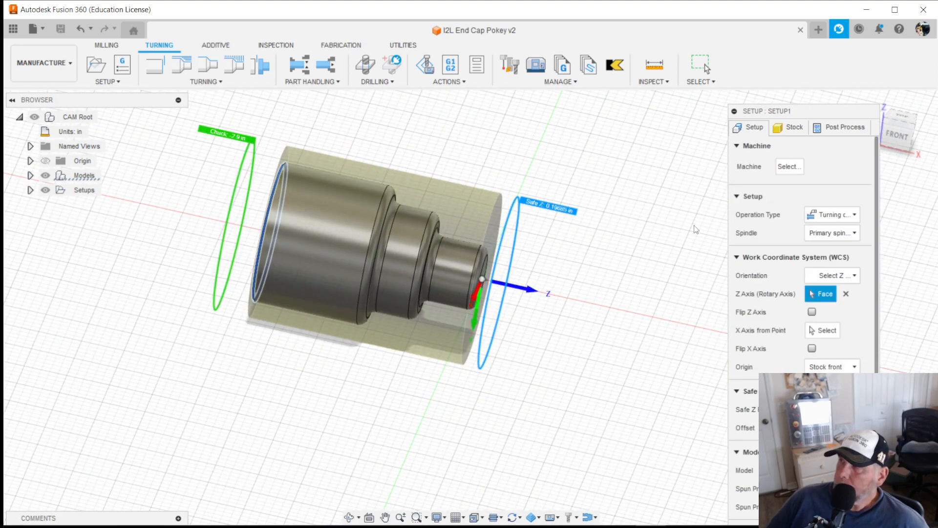
left_click(821, 212)
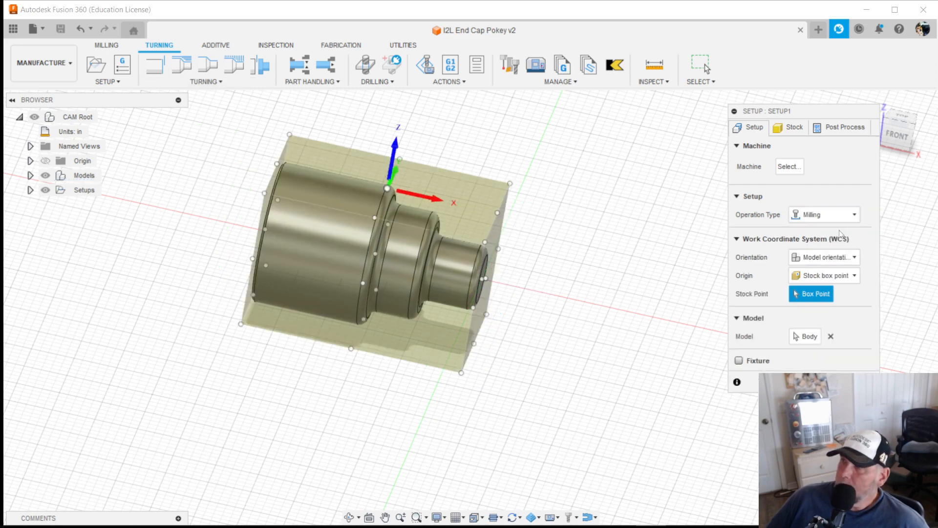
left_click(828, 230)
mouse_move(585, 289)
middle_mouse_down("shift")
mouse_move(515, 272)
mouse_move(592, 290)
middle_mouse_up("shift")
left_click(826, 214)
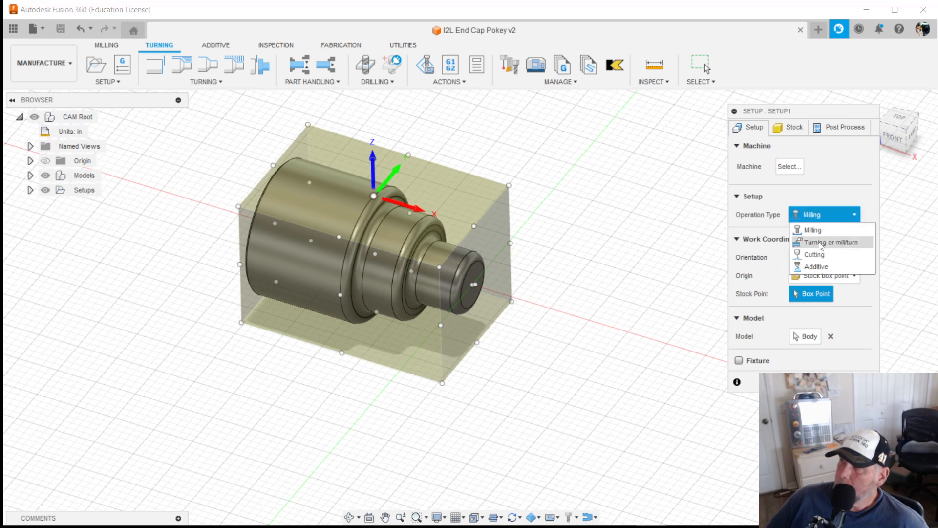
left_click(822, 243)
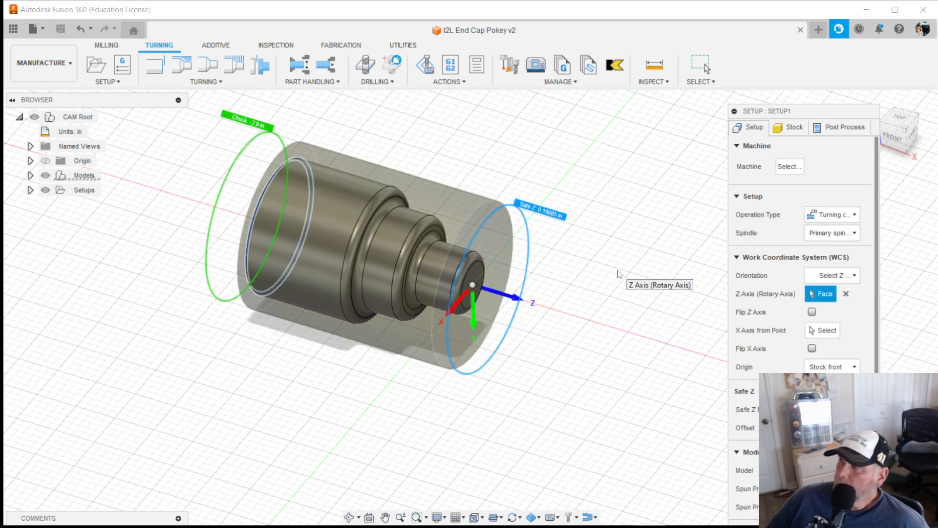
Choose the primary spindle for the turning setup
left_click_drag(802, 114, 739, 58)
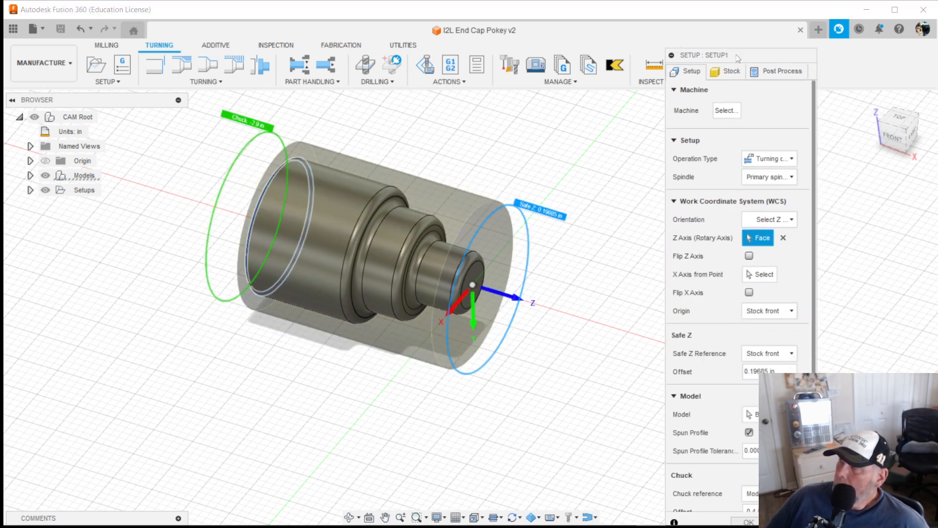
left_click(766, 177)
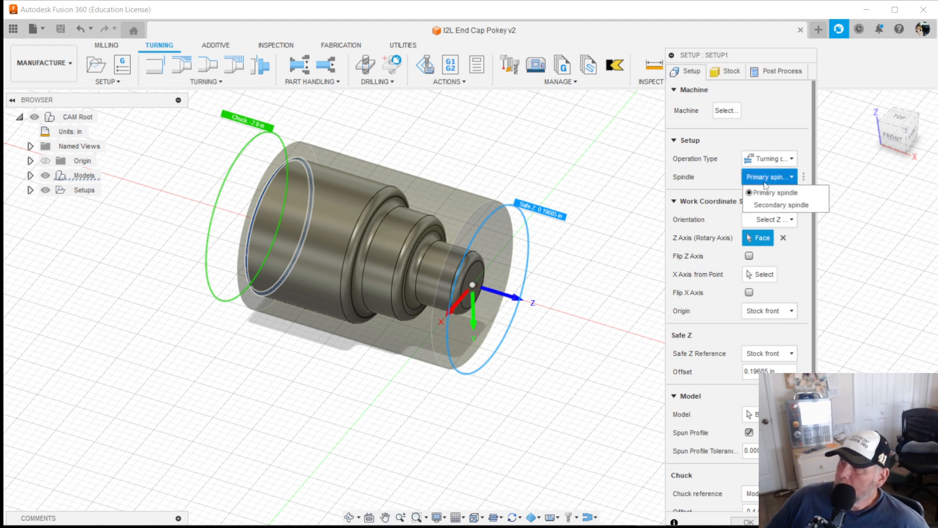
left_click(767, 194)
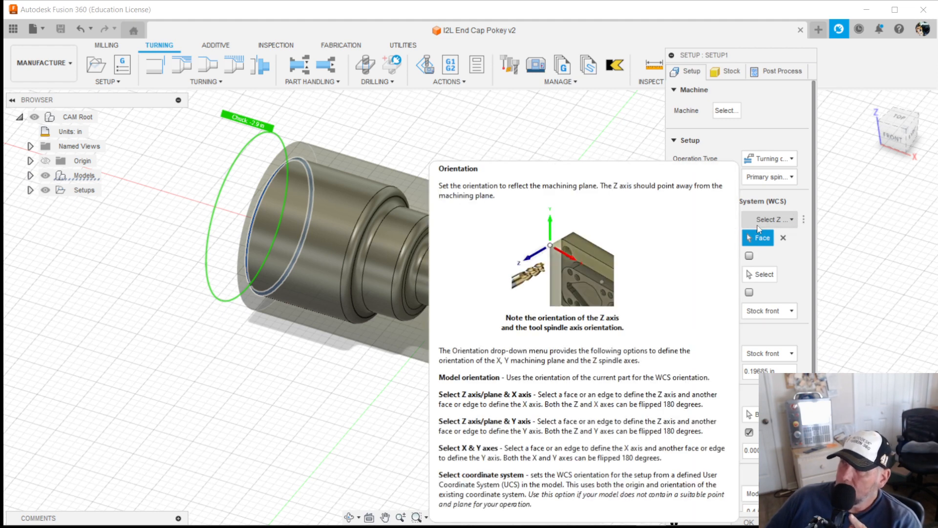
Turn off the spun profile option for the model in the setup
left_click(752, 354)
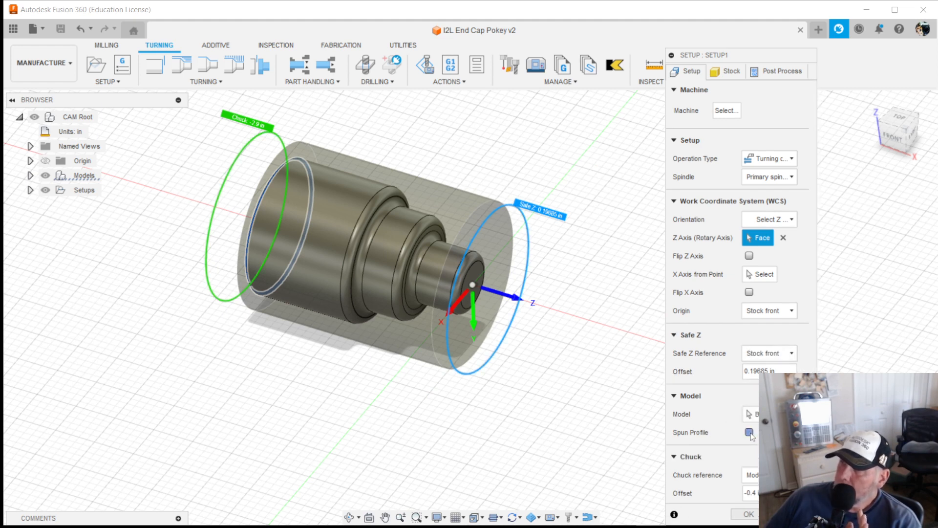
mouse_move(751, 434)
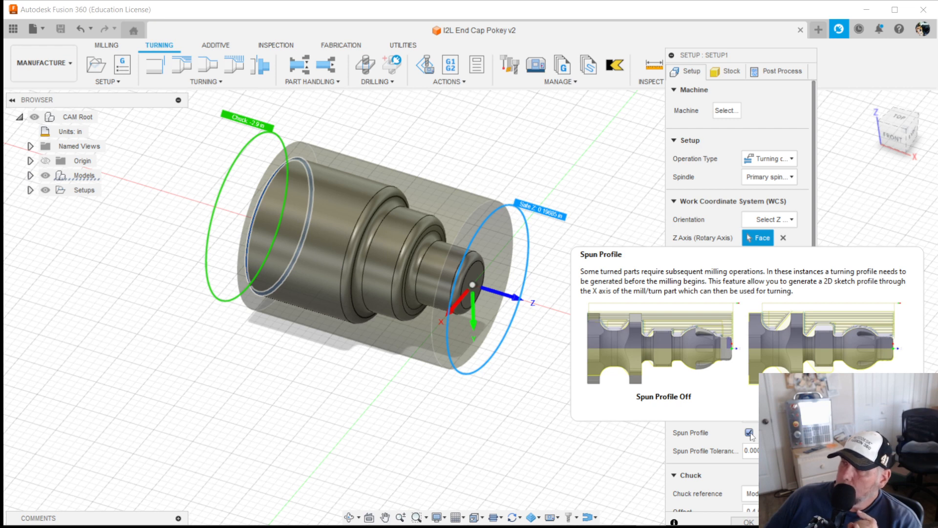
left_click(749, 433)
scroll(615, 389, "up", 2)
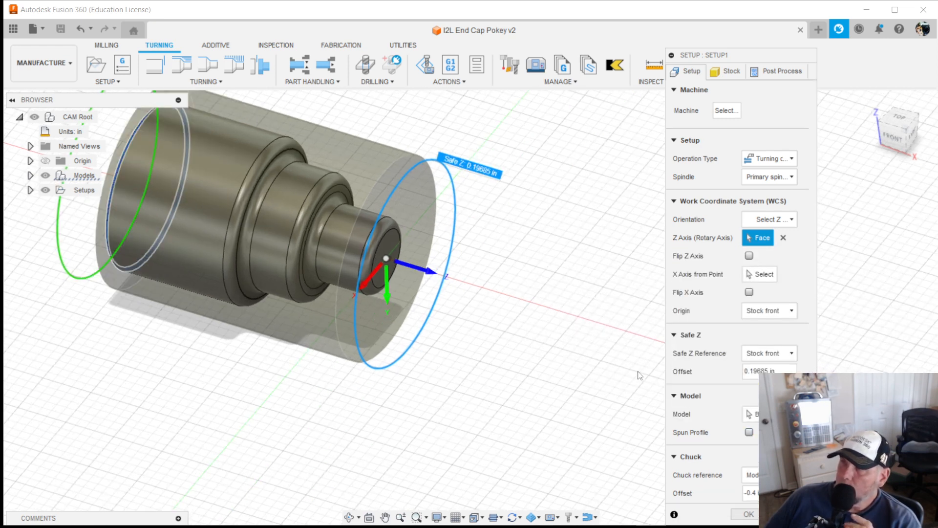
scroll(639, 372, "down", 2)
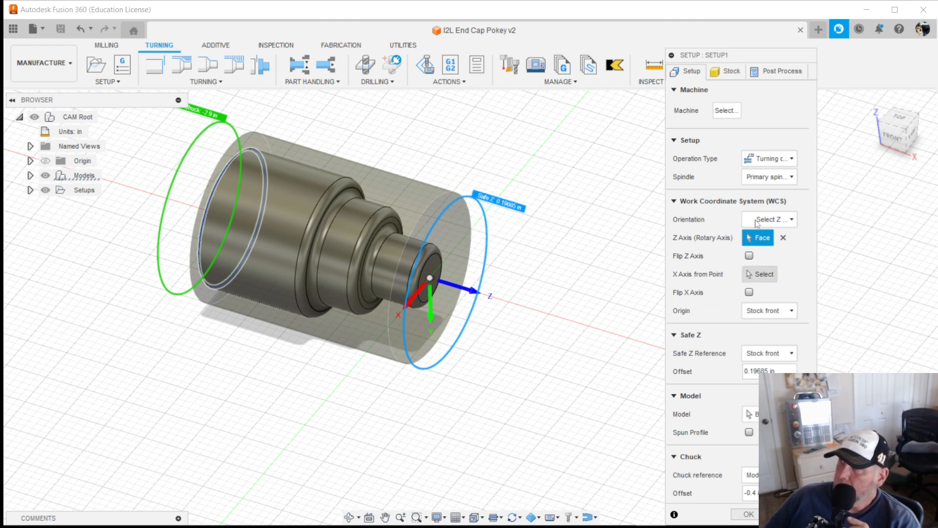
Set the setup's stock mode to Fixed size cylinder
left_click(727, 72)
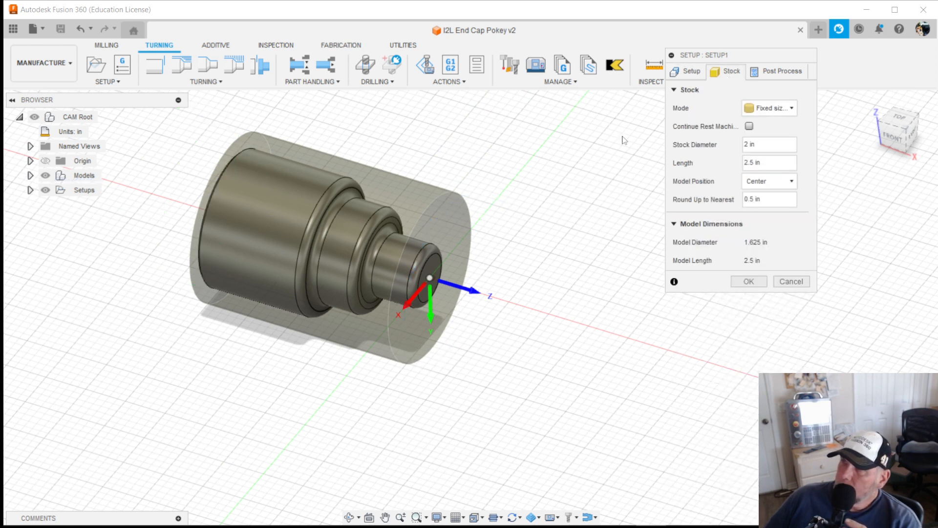
left_click(770, 107)
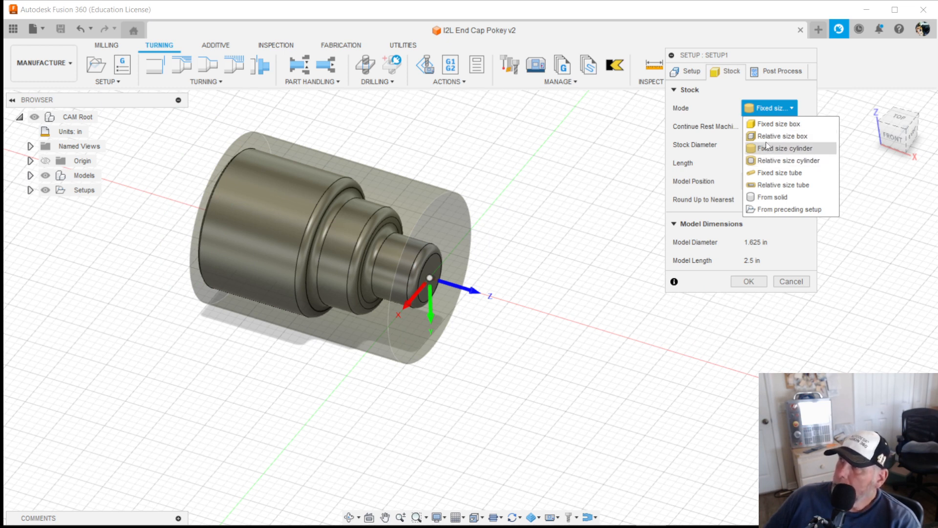
left_click(766, 146)
Try the Relative size cylinder stock mode, and return to Fixed size cylinder
left_click(782, 108)
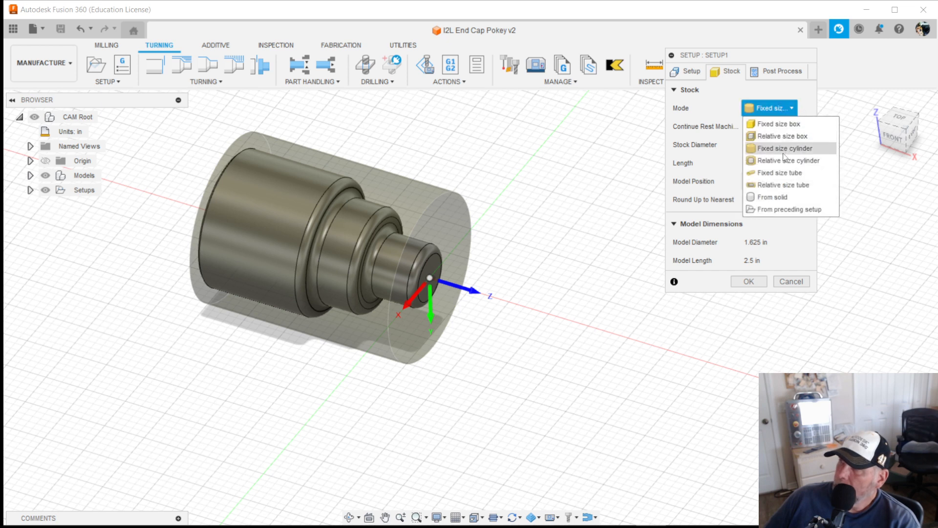
left_click(784, 159)
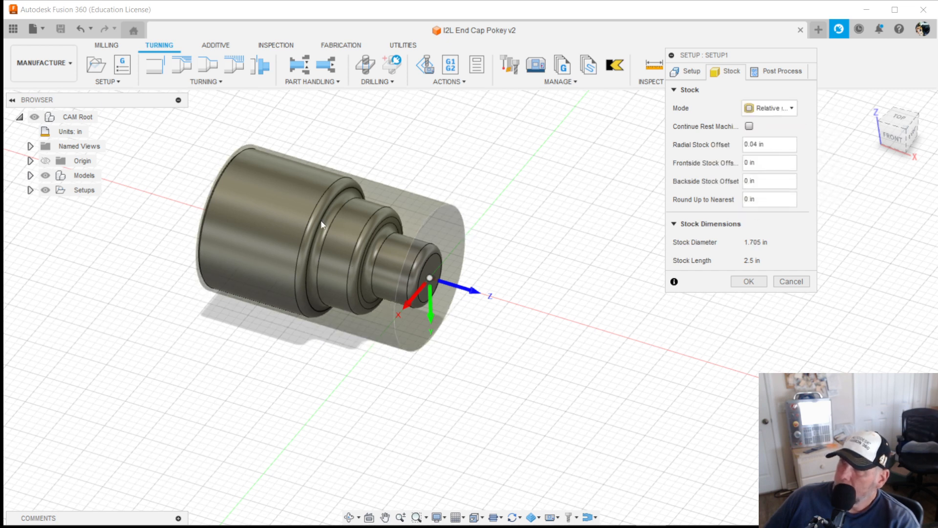
left_click(772, 105)
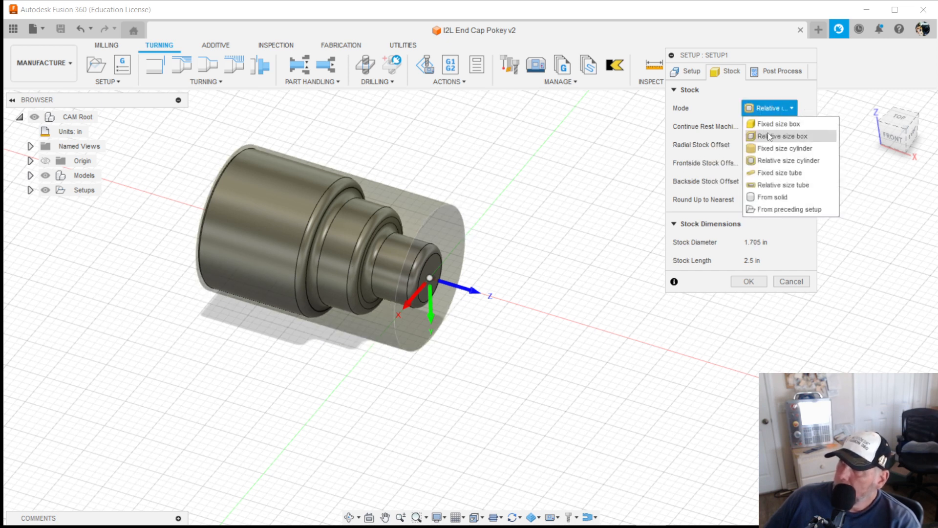
left_click(769, 148)
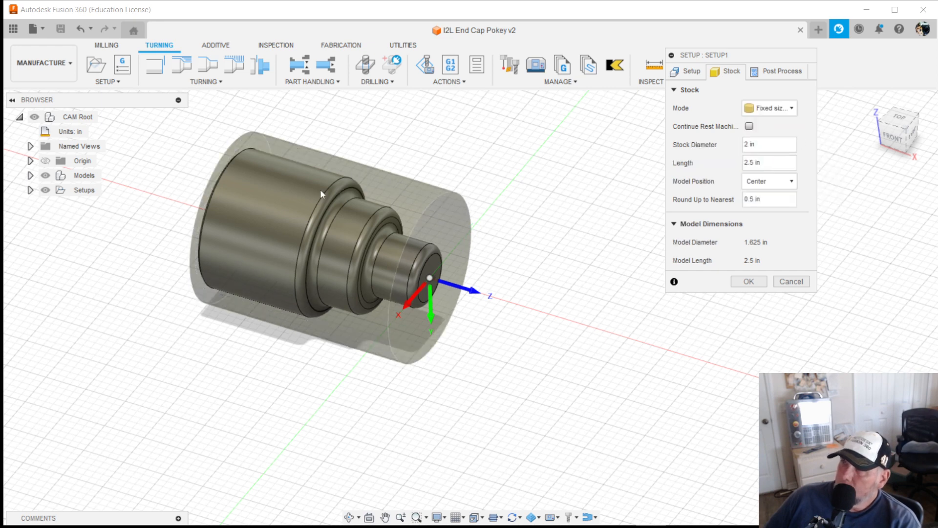
Set the cylindrical stock's diameter to 1.750 in and its length to 3.0 in
scroll(257, 171, "up", 3)
scroll(257, 171, "down", 3)
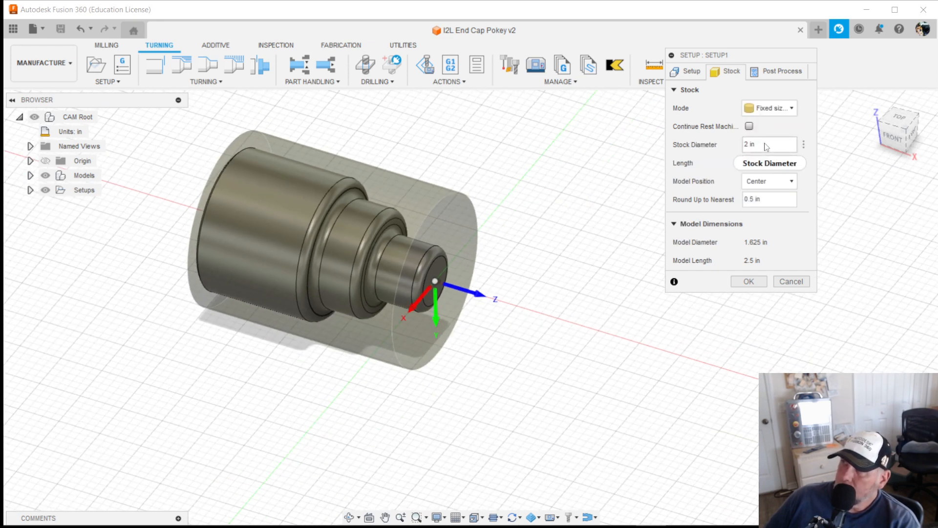
mouse_move(766, 148)
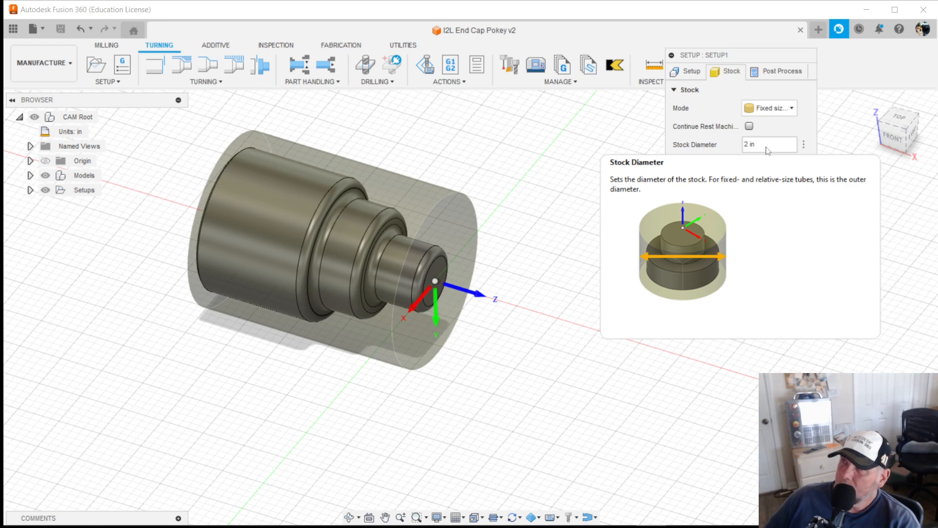
left_click_drag(774, 148, 729, 152)
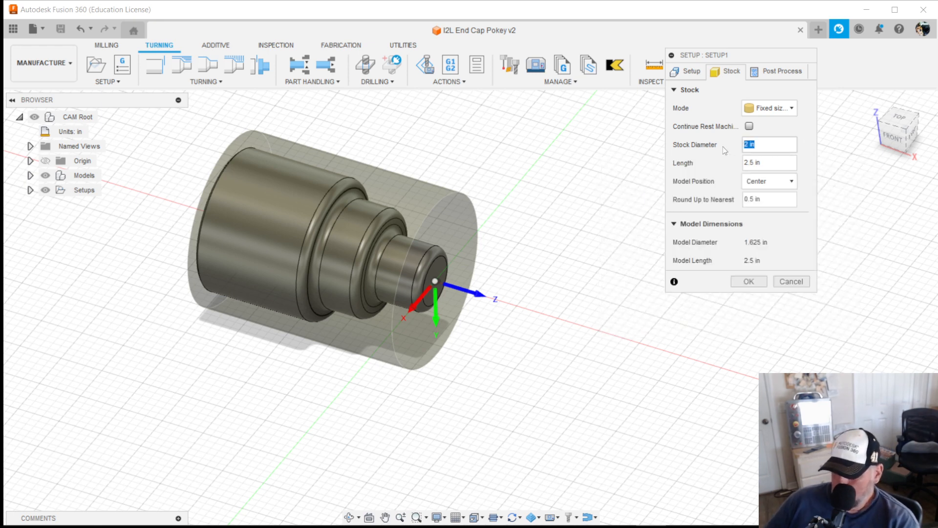
type("1.750")
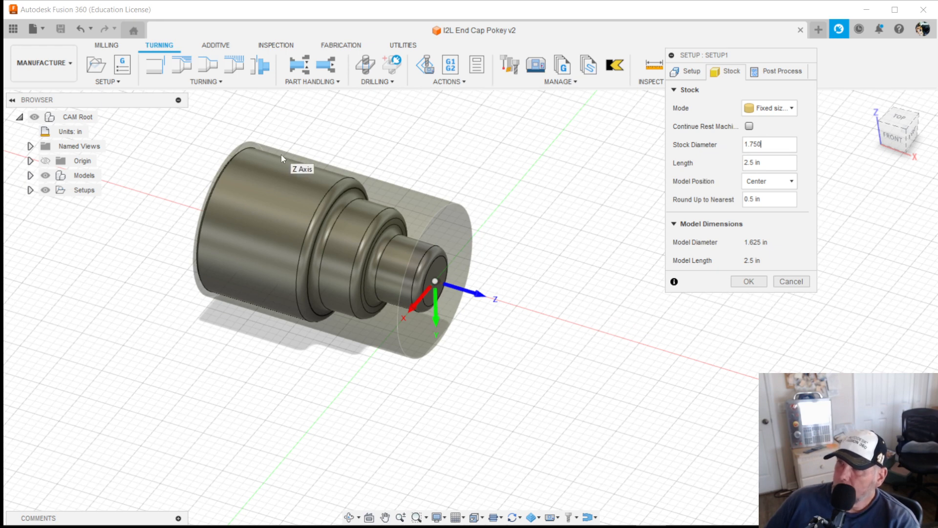
middle_click_drag(361, 174, 476, 195, "shift")
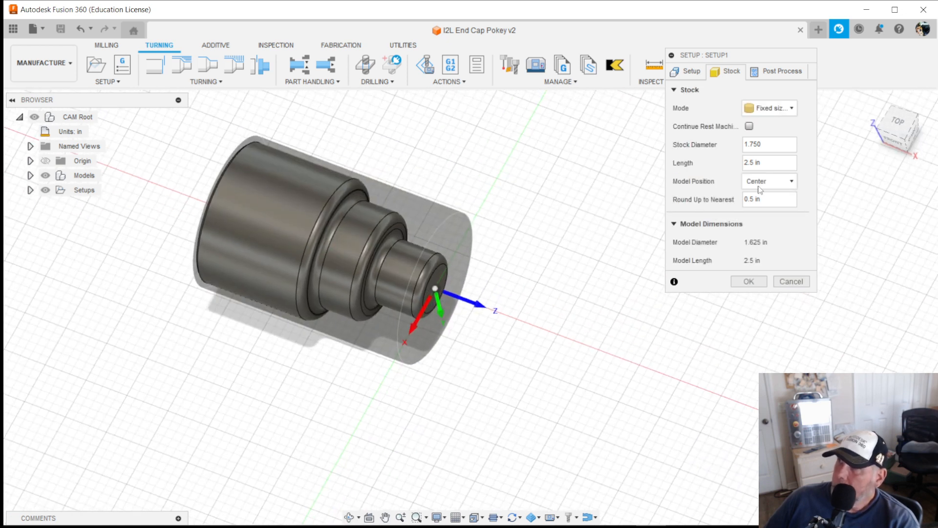
left_click(762, 162)
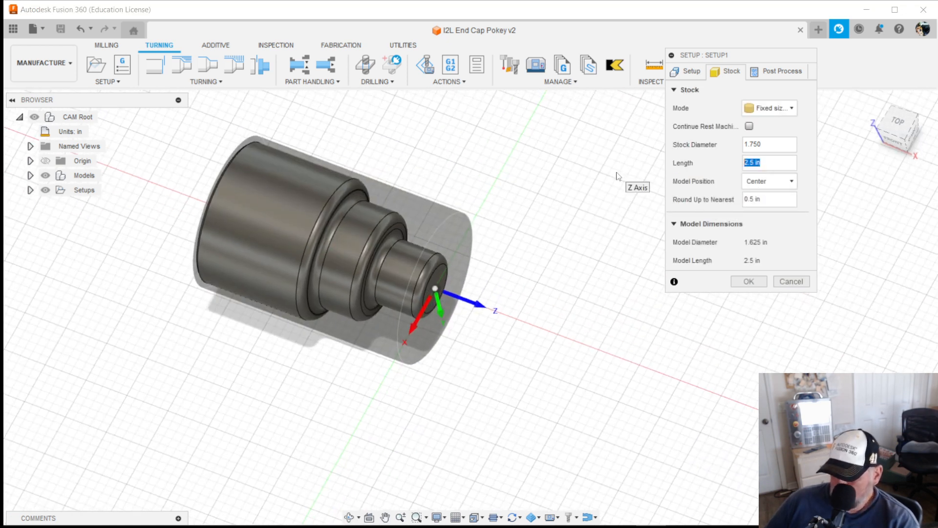
type("3.")
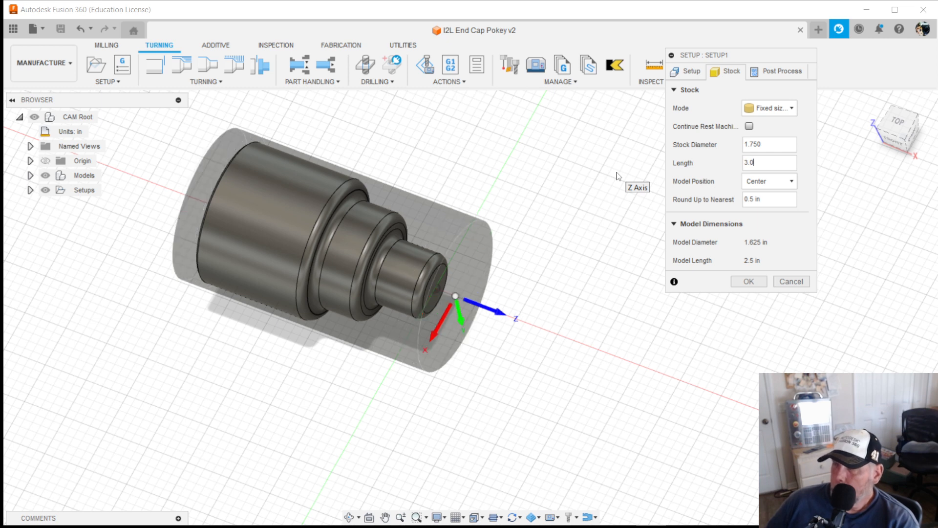
Position the model in the stock with Offset from front and set the offset to .05 in
left_click(780, 183)
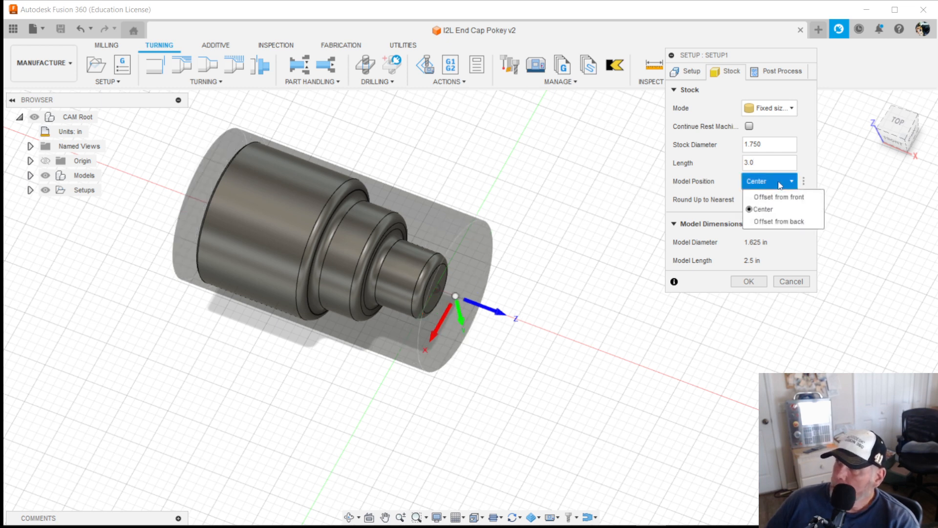
left_click(779, 197)
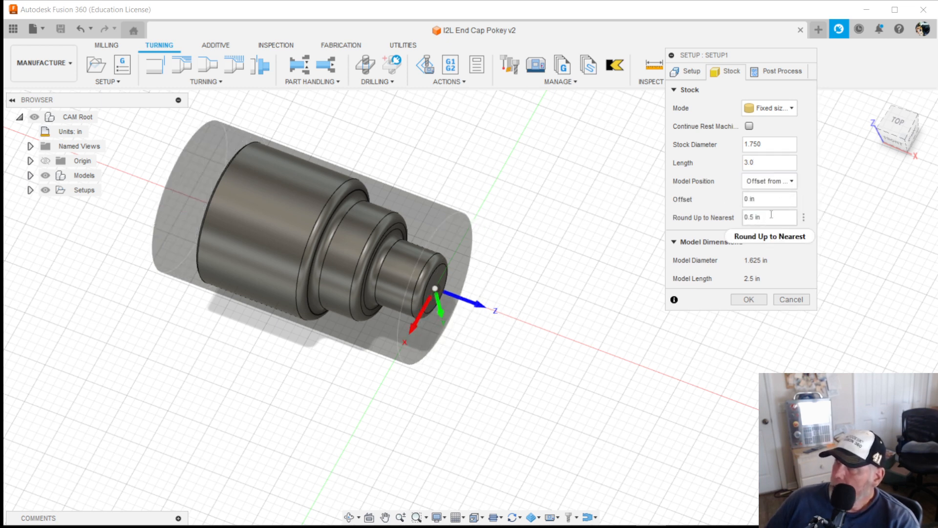
left_click_drag(779, 201, 696, 201)
key("BackSpace")
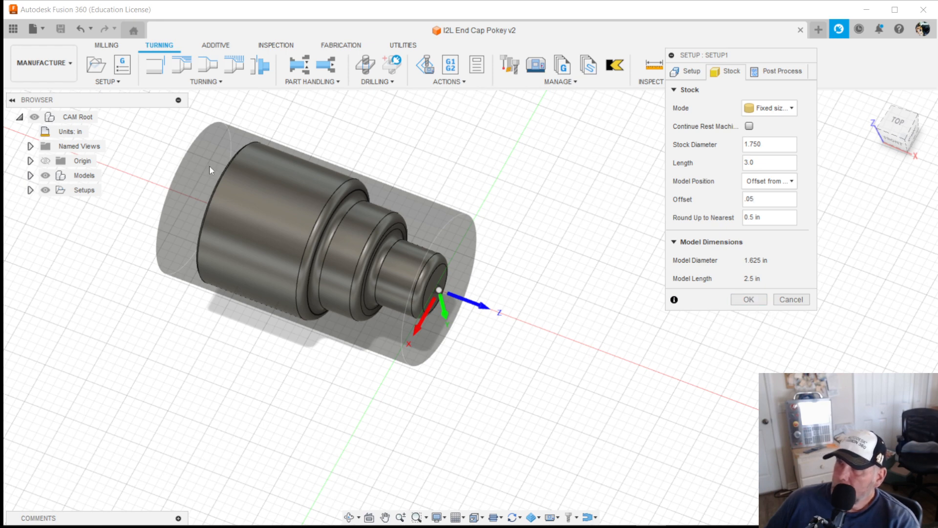
mouse_move(209, 167)
middle_mouse_down("shift")
mouse_move(240, 155)
mouse_move(209, 179)
middle_mouse_up("shift")
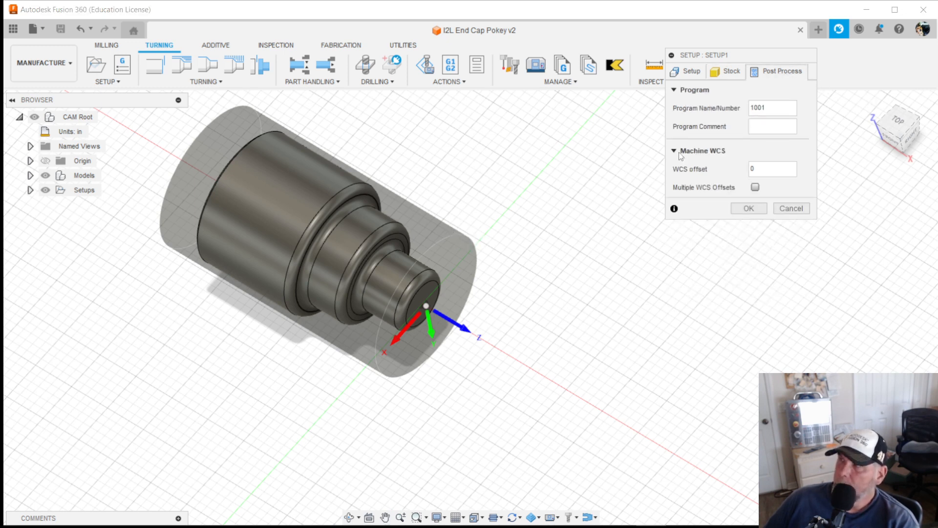
Enter the program comment "END Cap Op1 PD" in the setup's post-processing settings and accept the setup
mouse_move(771, 108)
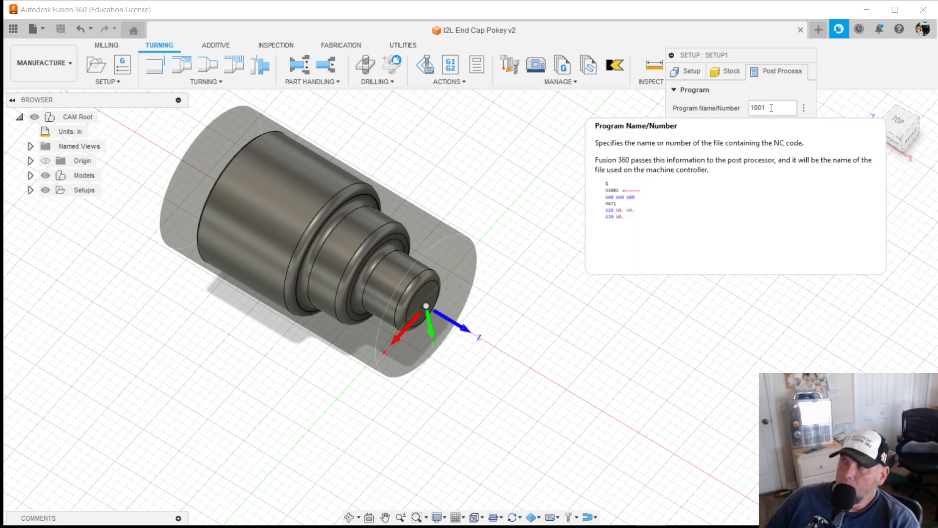
left_click(771, 108)
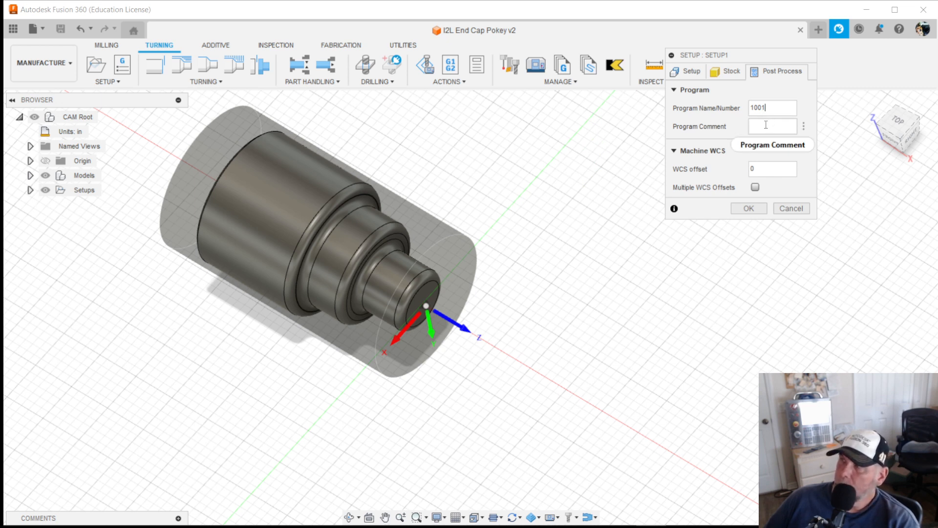
left_click(765, 126)
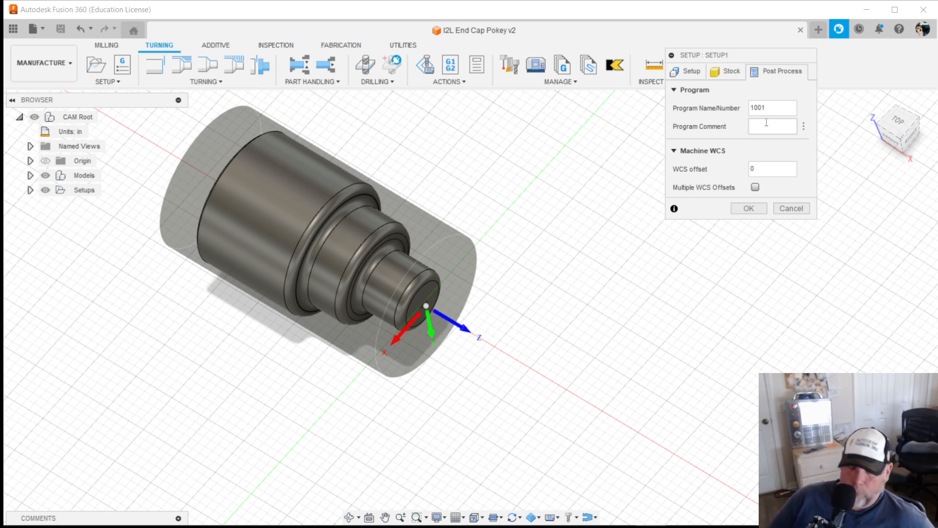
type("N")
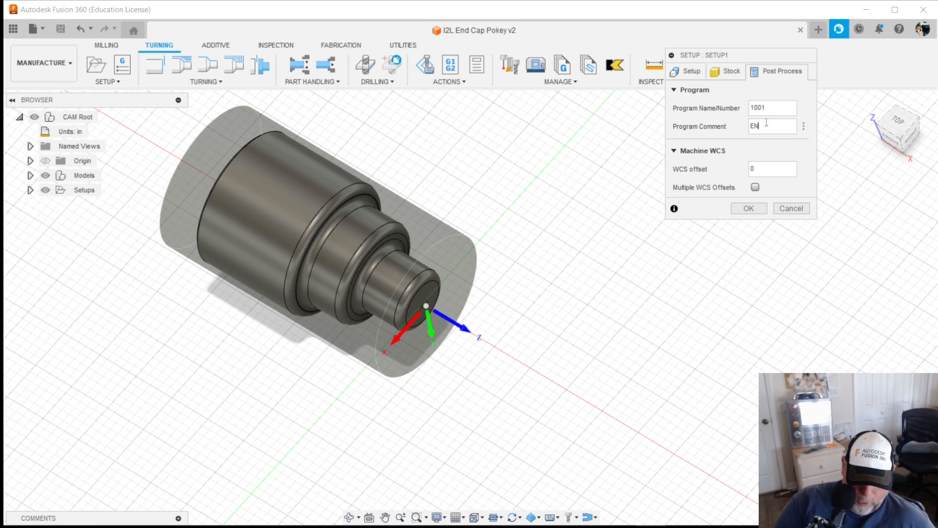
type("D Cap Op")
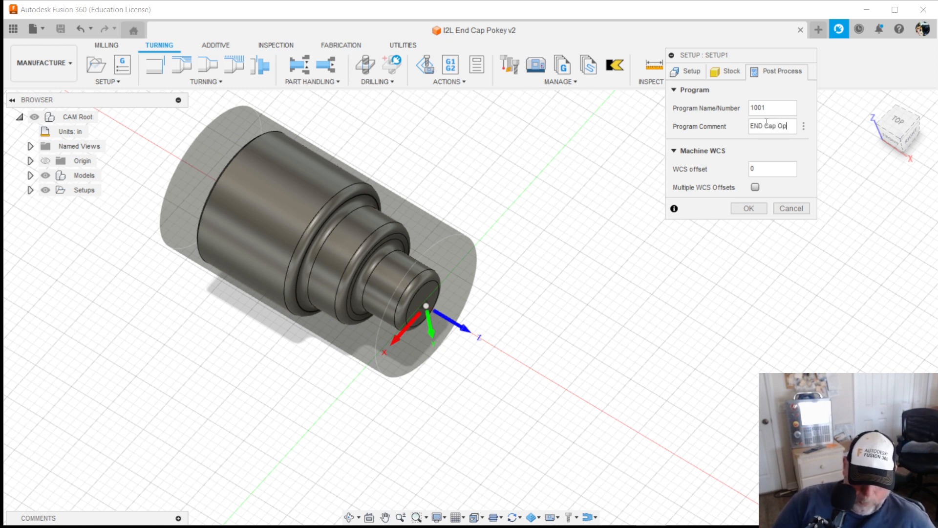
type("1 PD")
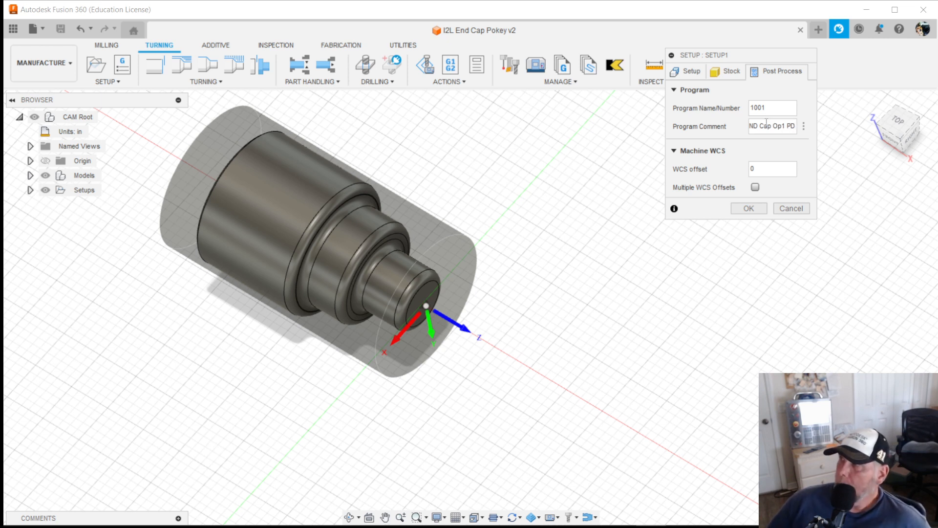
key("Tab")
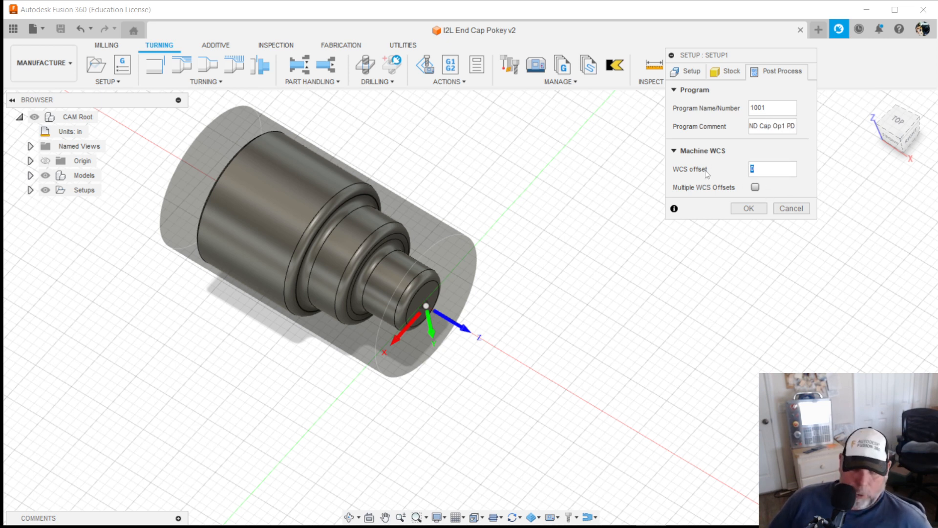
left_click(749, 208)
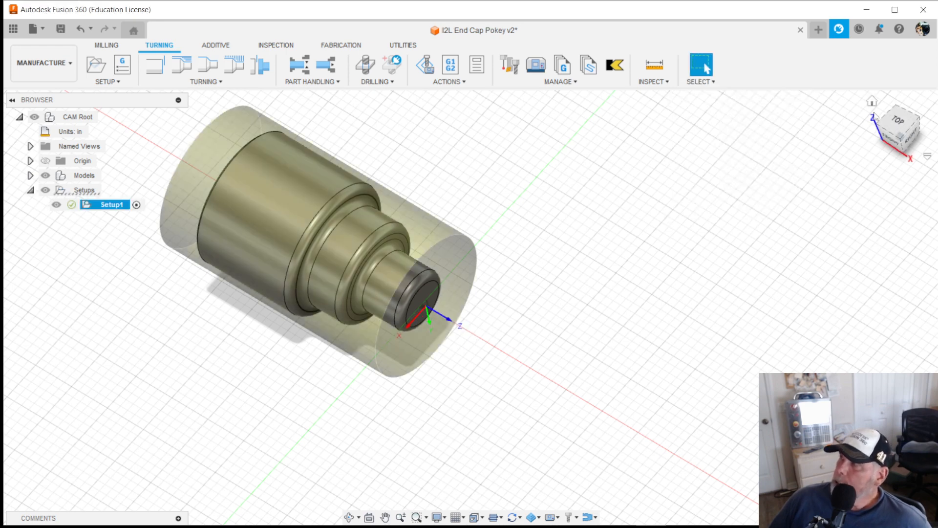
Return the model to the home view and save the document with its turning setup as a new version
left_click(873, 103)
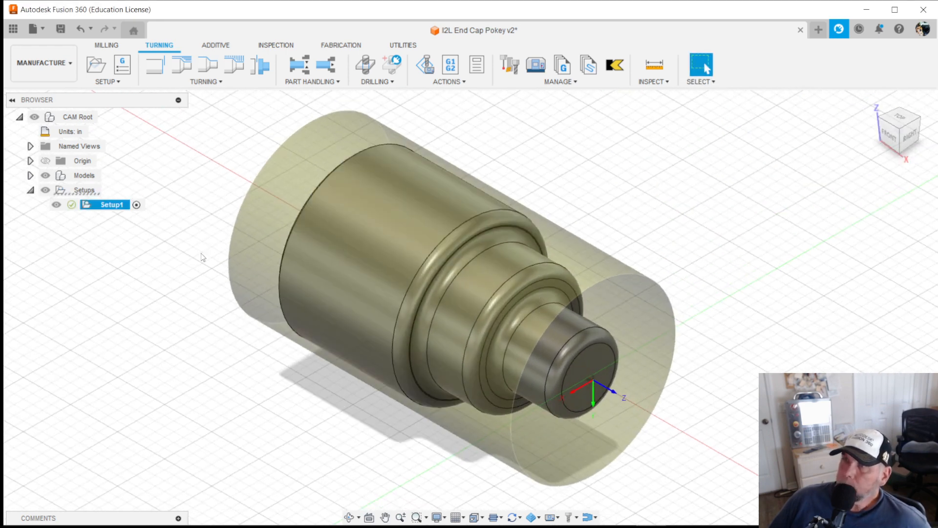
left_click(44, 31)
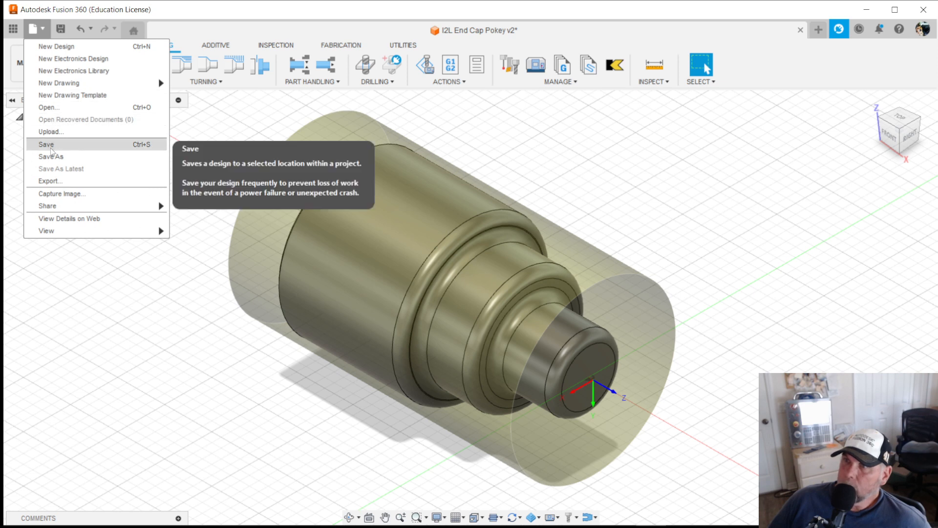
left_click(49, 201)
left_click(461, 302)
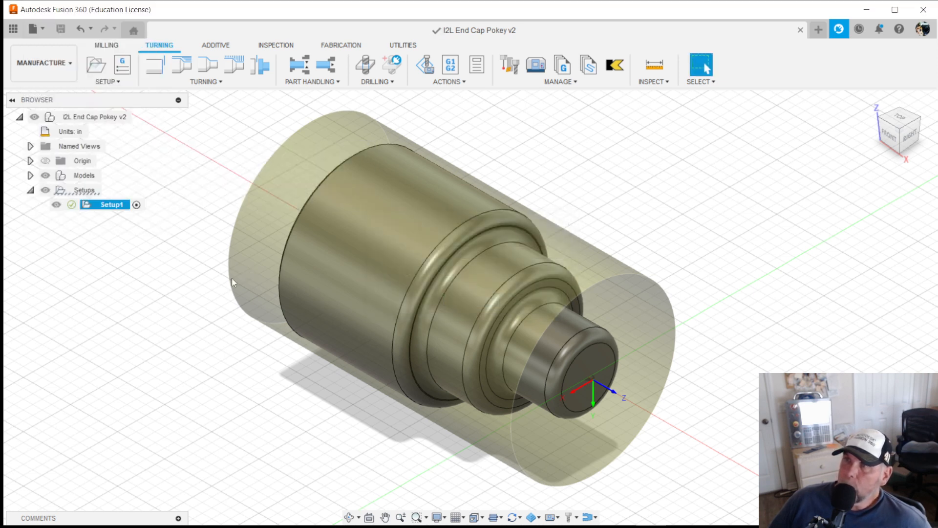
left_click(220, 82)
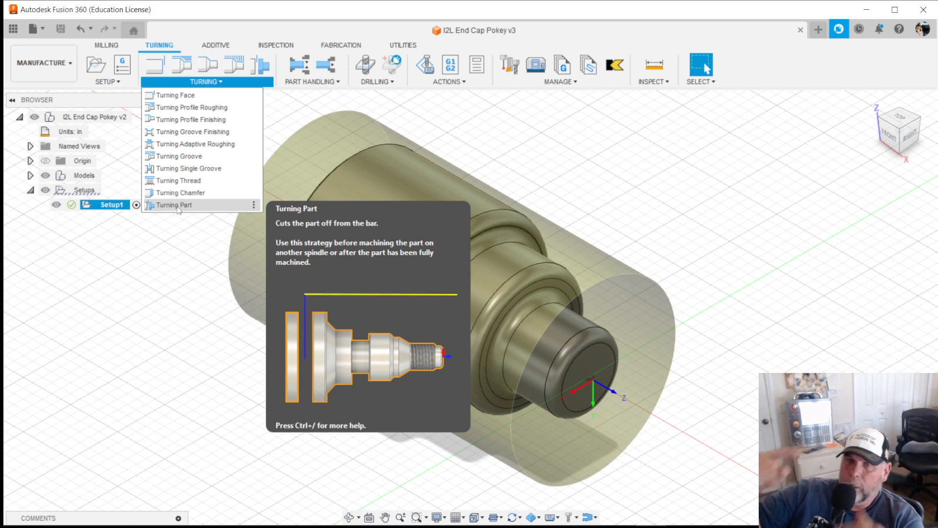
left_click(185, 268)
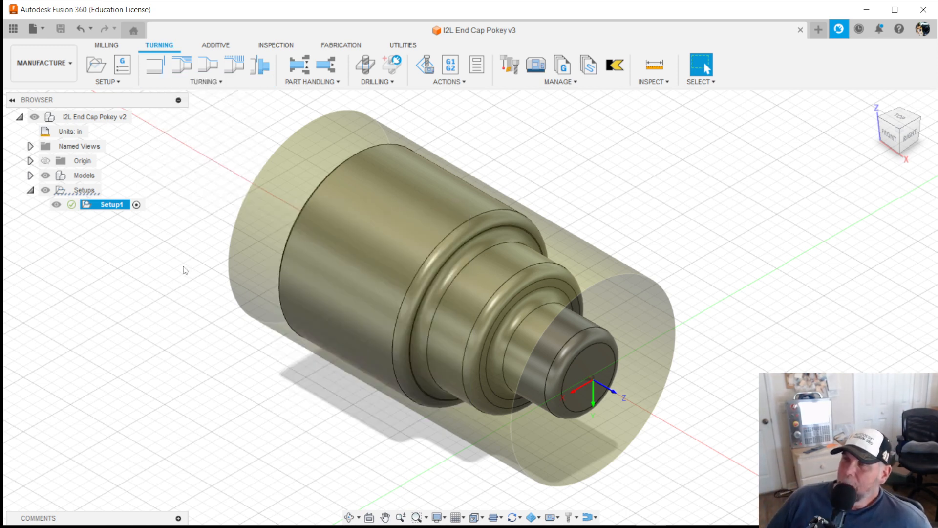
left_click(203, 82)
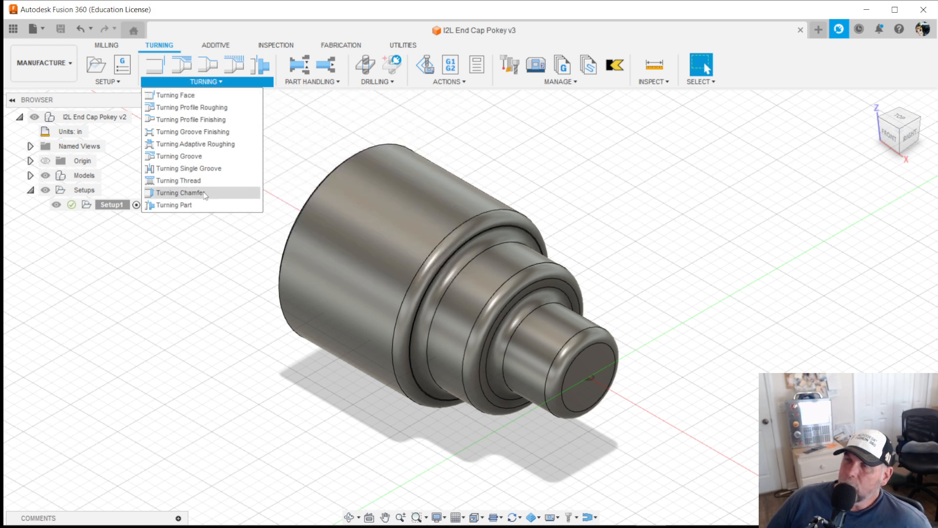
left_click(204, 263)
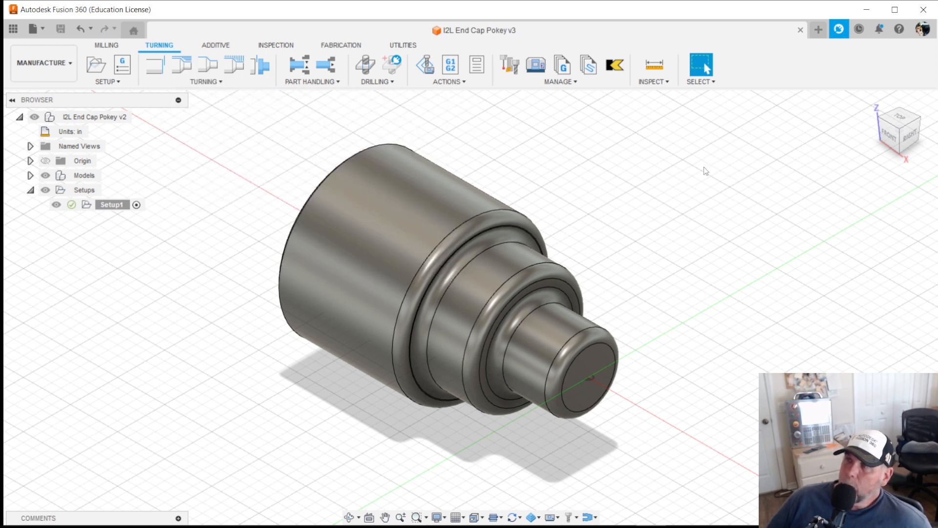
Examine the Fusion 360, Local and Cloud collections in the tool library, and close the library
left_click(511, 68)
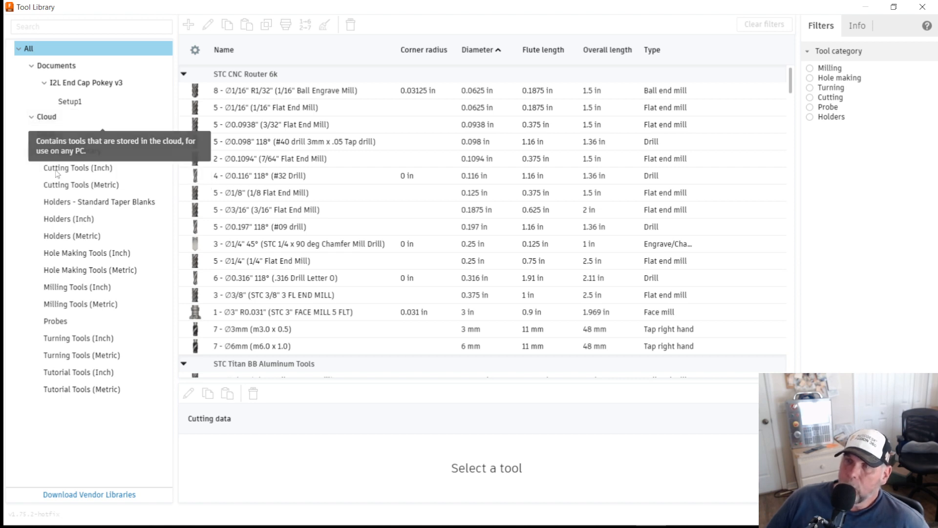
left_click(32, 152)
left_click(32, 152)
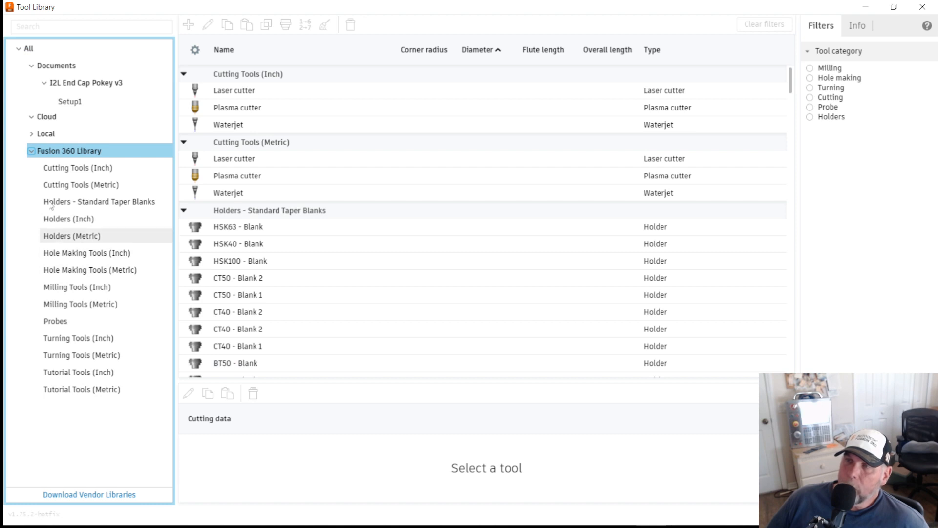
left_click(31, 152)
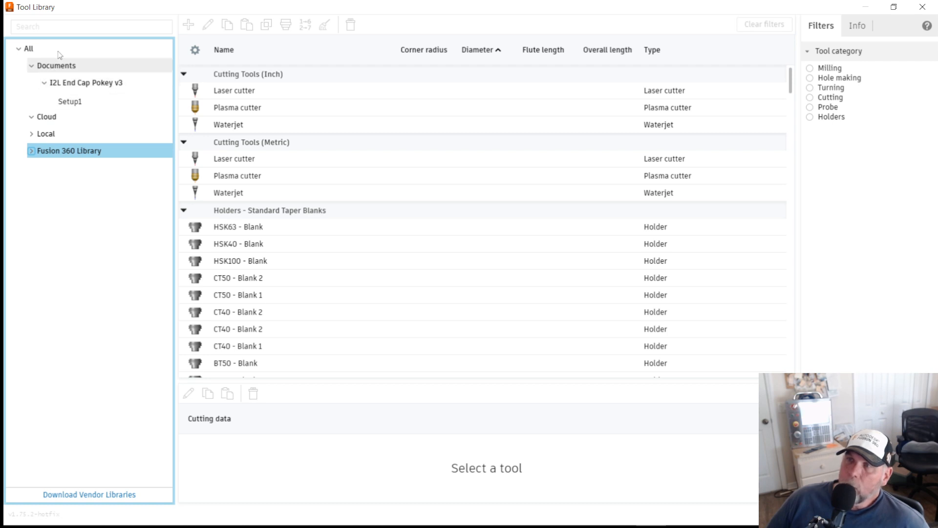
left_click(40, 139)
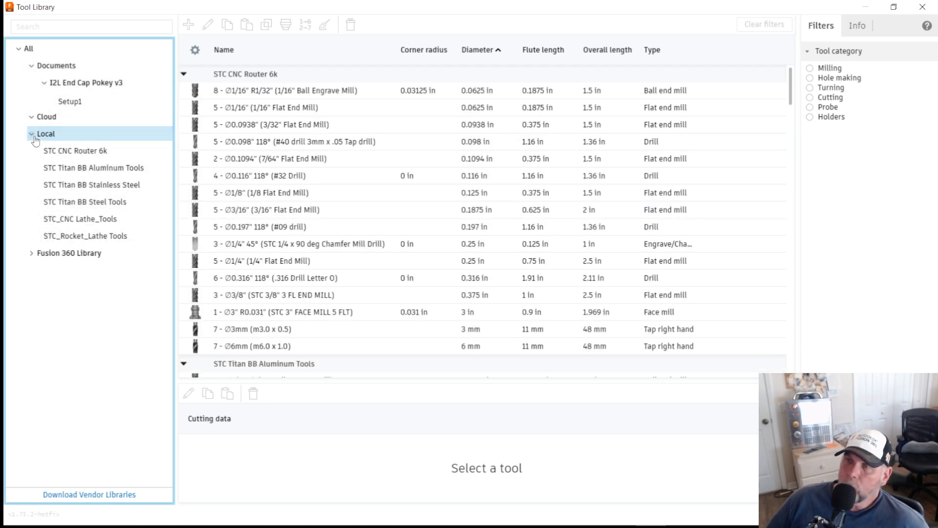
left_click(32, 134)
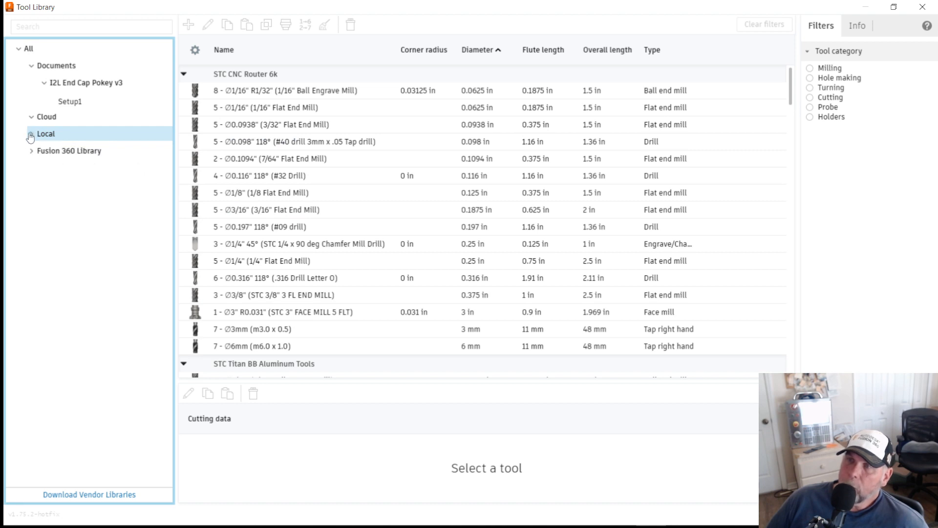
left_click(34, 121)
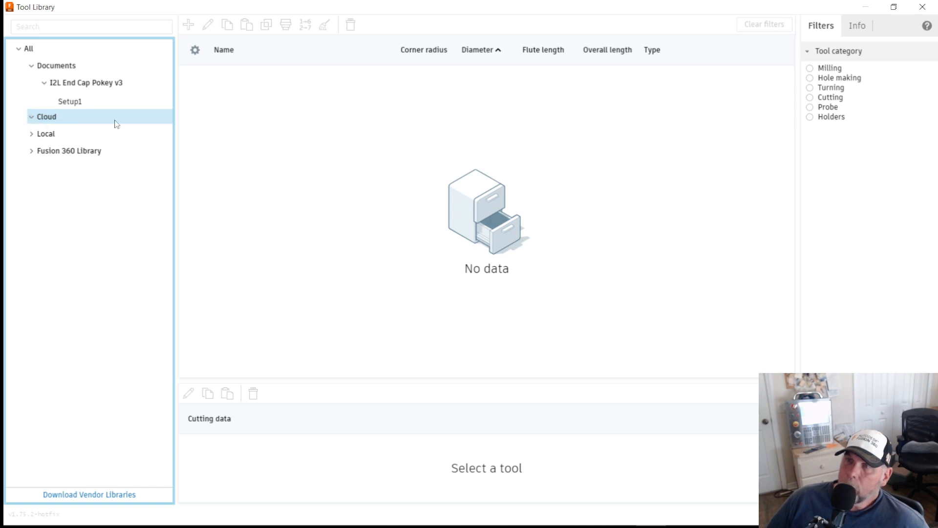
left_click(56, 134)
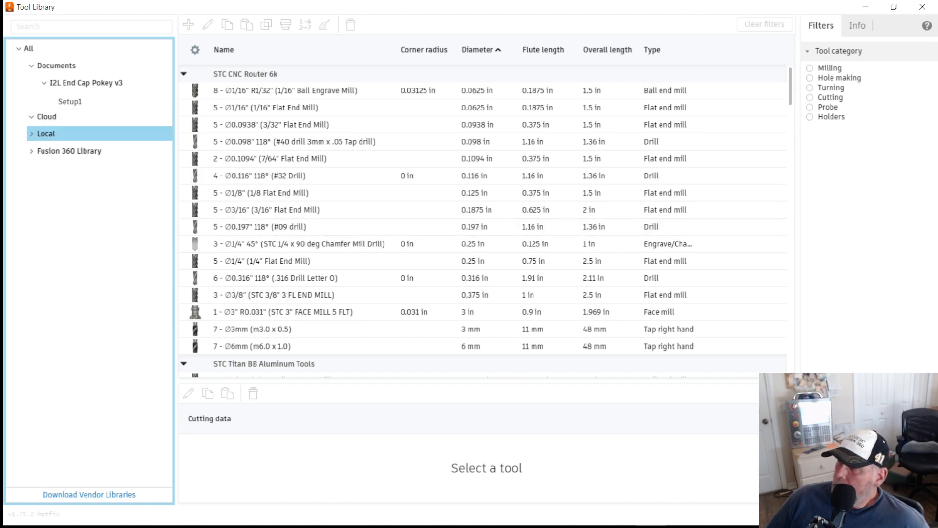
left_click(911, 514)
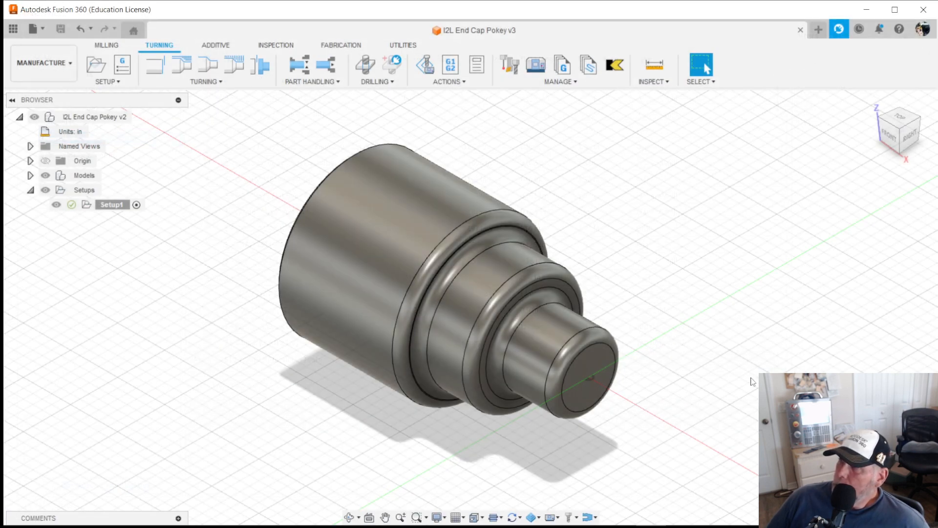
left_click(198, 81)
left_click(177, 93)
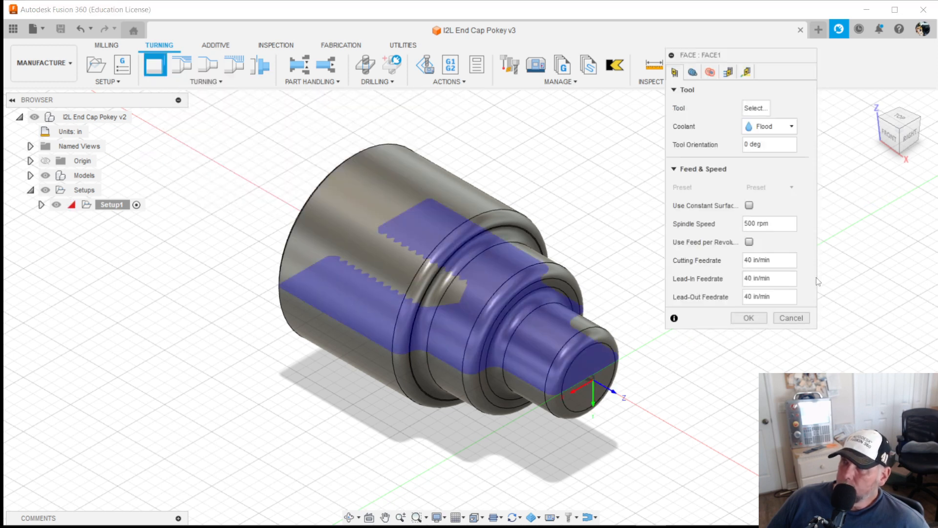
left_click(756, 108)
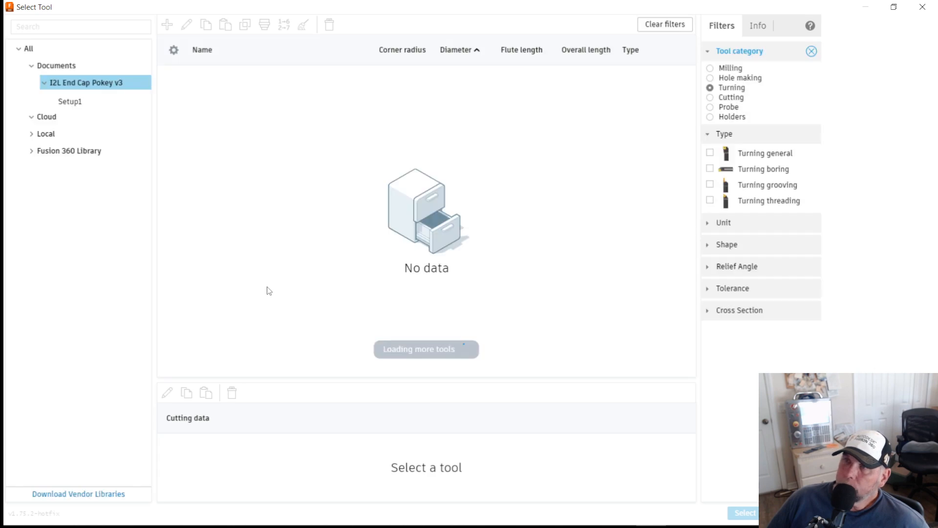
left_click(70, 122)
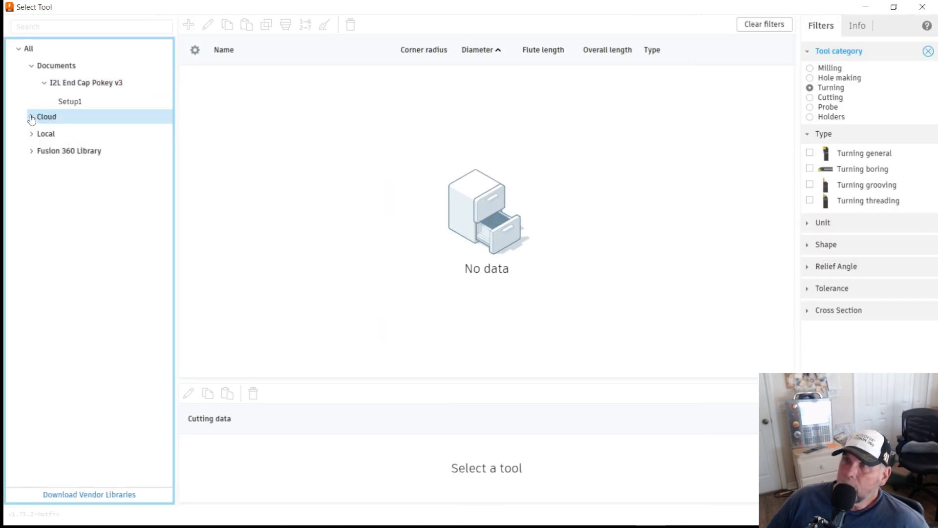
left_click(46, 136)
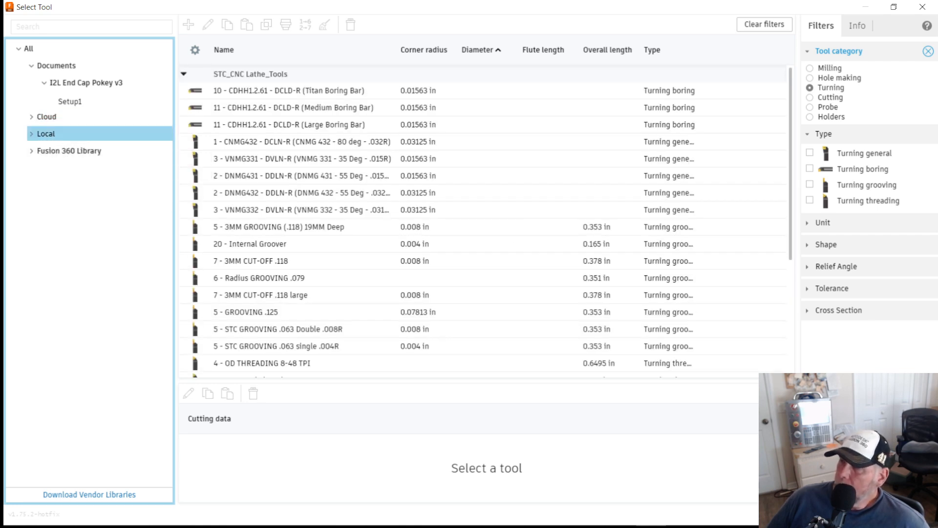
left_click(914, 513)
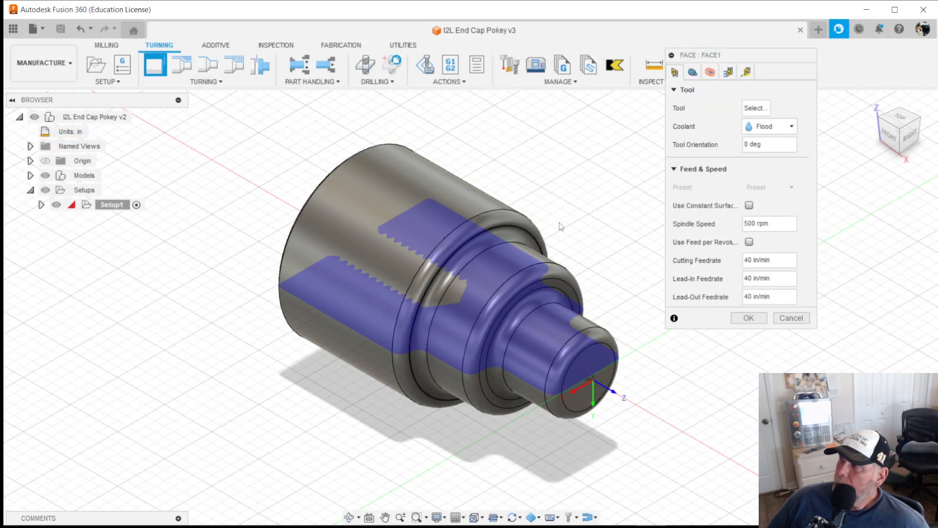
left_click(791, 318)
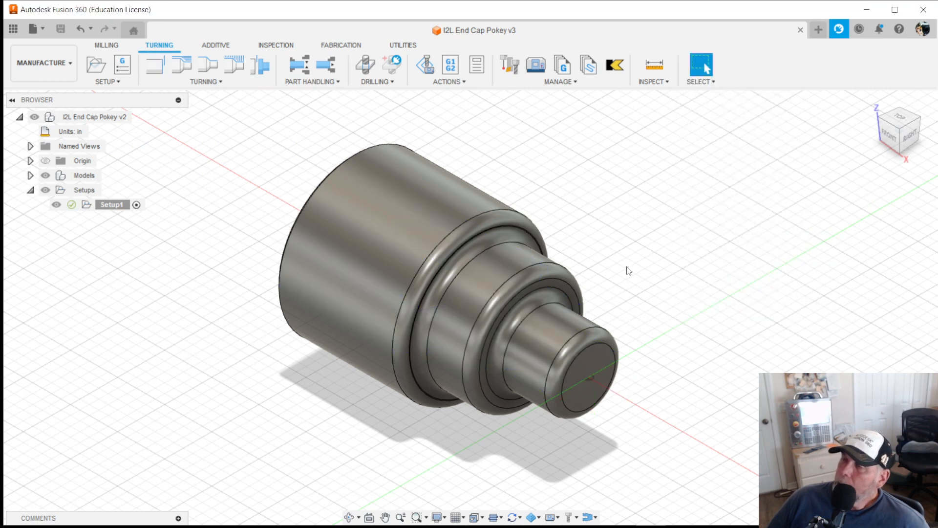
Switch the data panel to the other team and examine the lathe tool libraries in the CAMTools folder of Assets
left_click(14, 28)
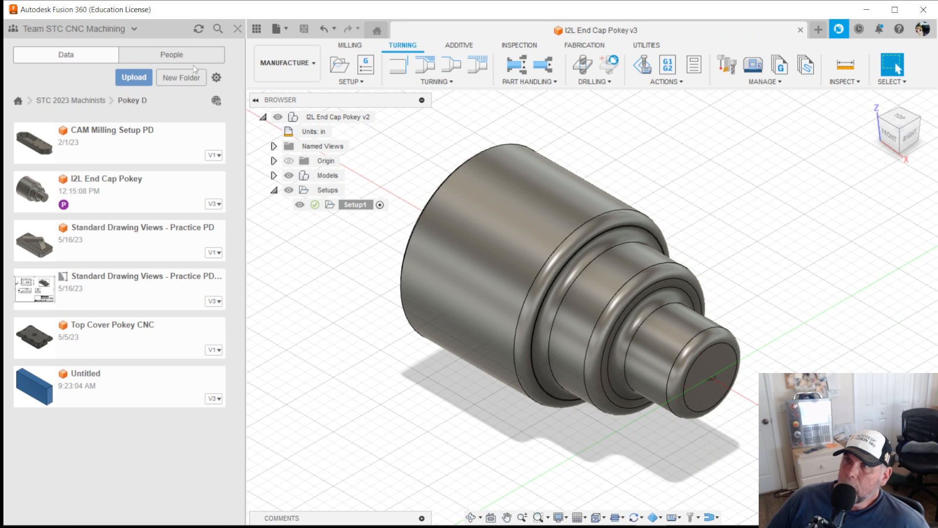
left_click(130, 29)
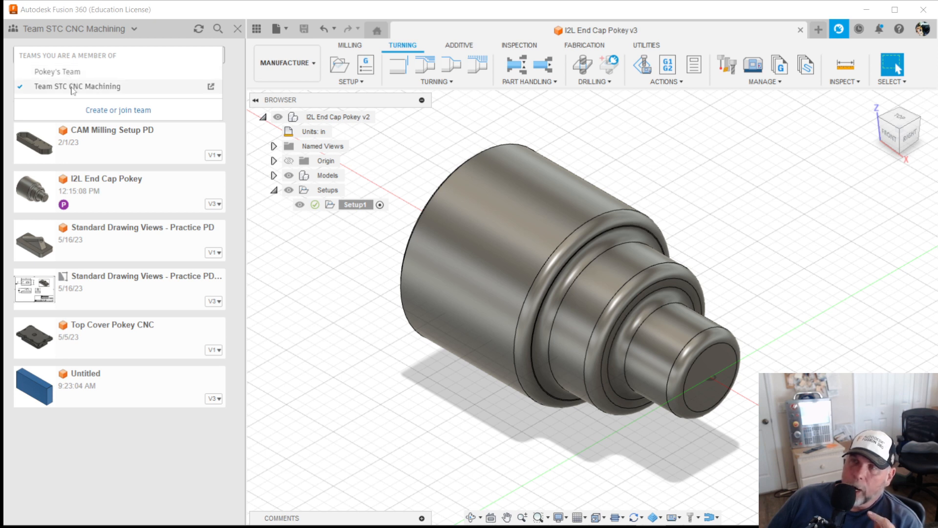
left_click(72, 88)
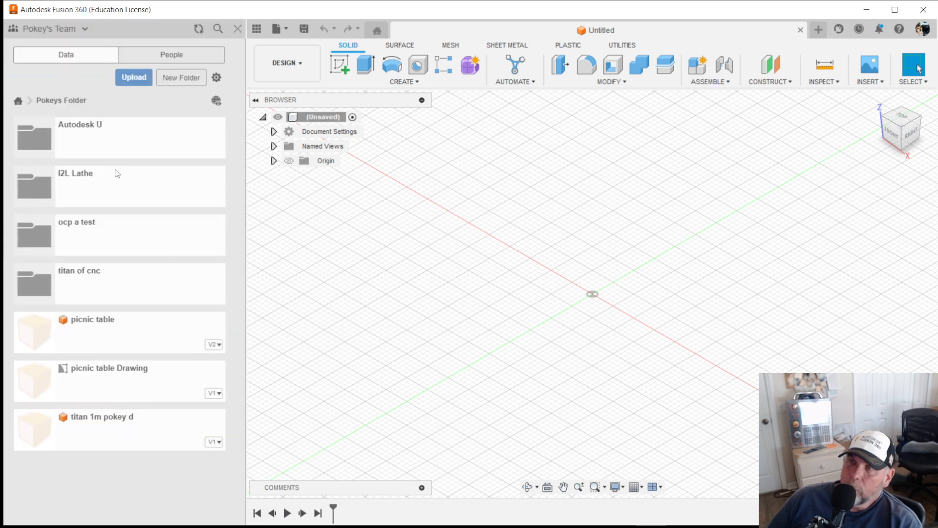
left_click(20, 100)
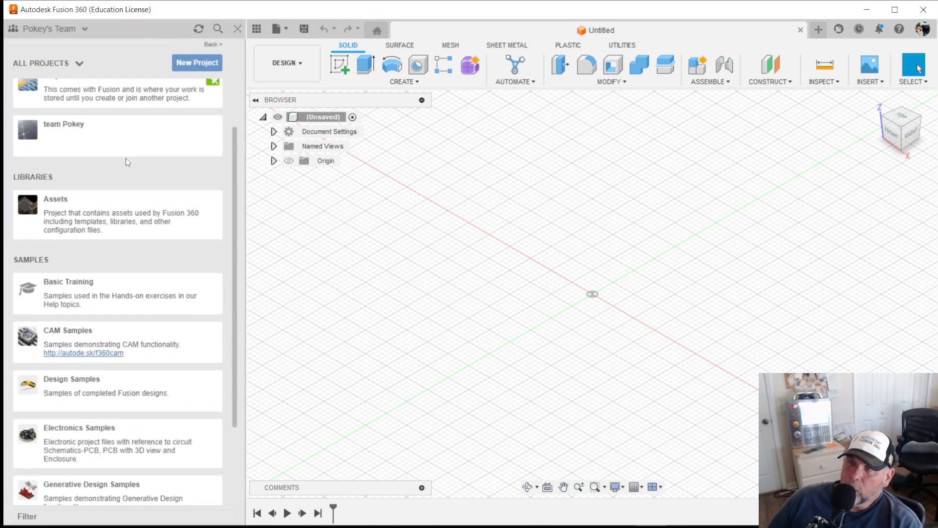
left_click(80, 272)
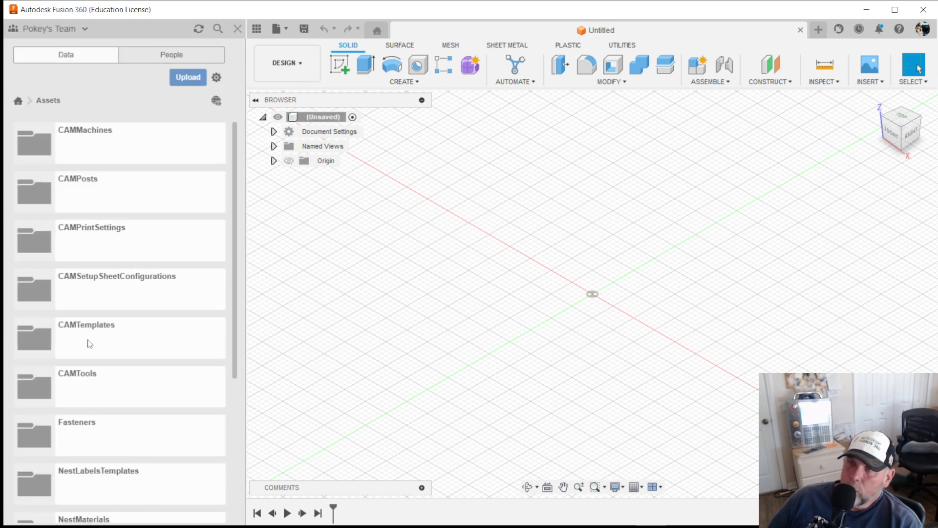
left_click(88, 389)
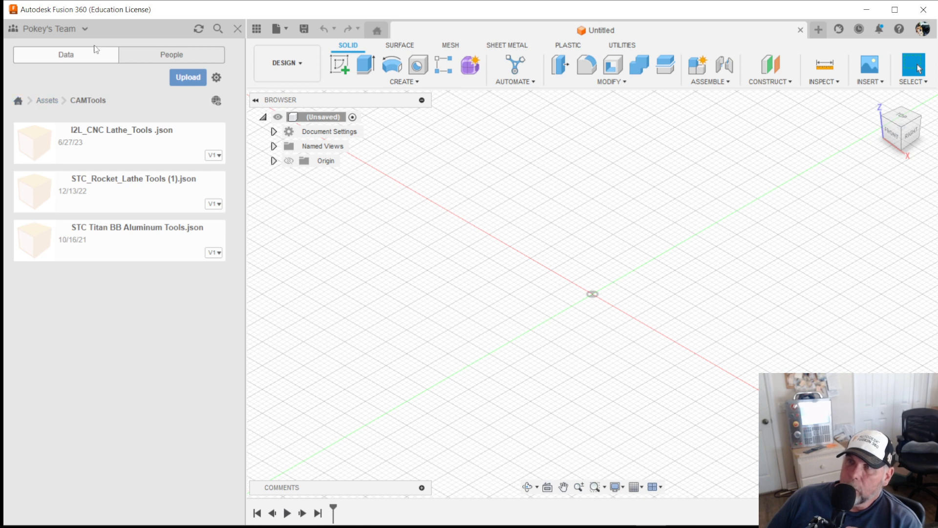
Switch back to Team STC CNC Machining, reopen the I2L End Cap design from the personal project folder, and close the data panel
left_click(84, 29)
left_click(72, 86)
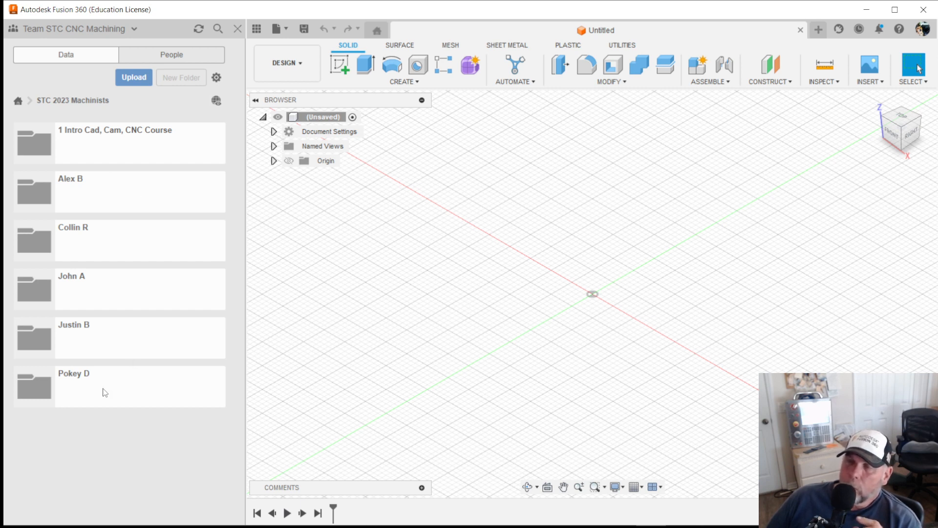
double_click(105, 393)
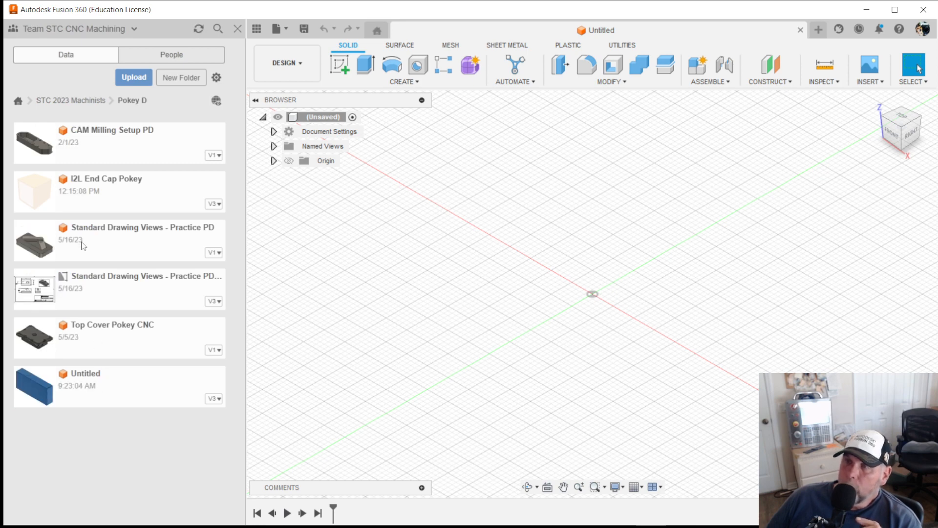
double_click(90, 188)
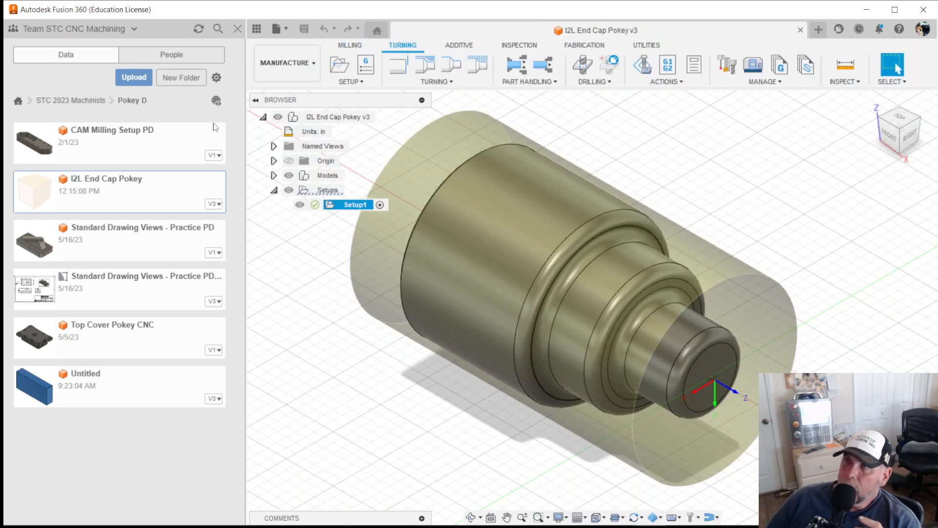
left_click(237, 29)
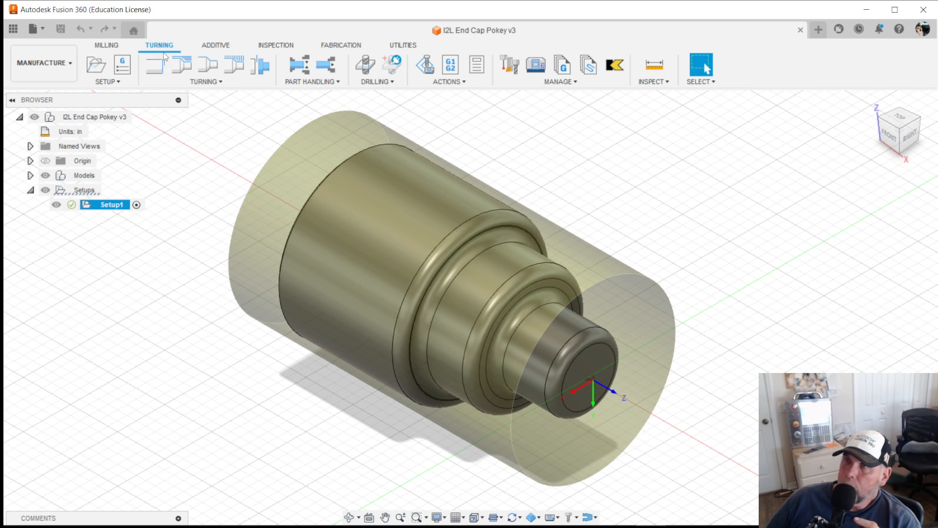
Start a Turning Face operation using tool 2, DNMG432 55 Deg, from the cloud I2L_CNC Lathe_Tools library with the STC aluminum Ruff preset
left_click(205, 81)
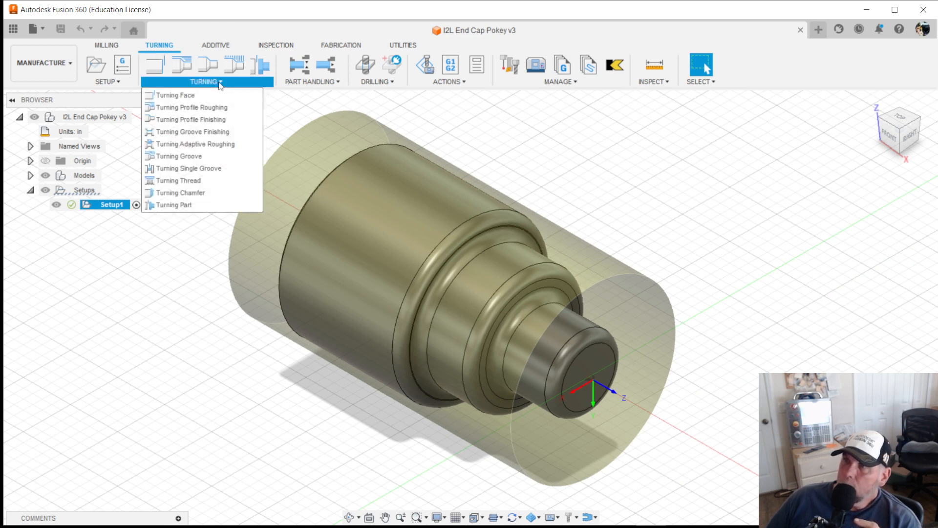
left_click(195, 97)
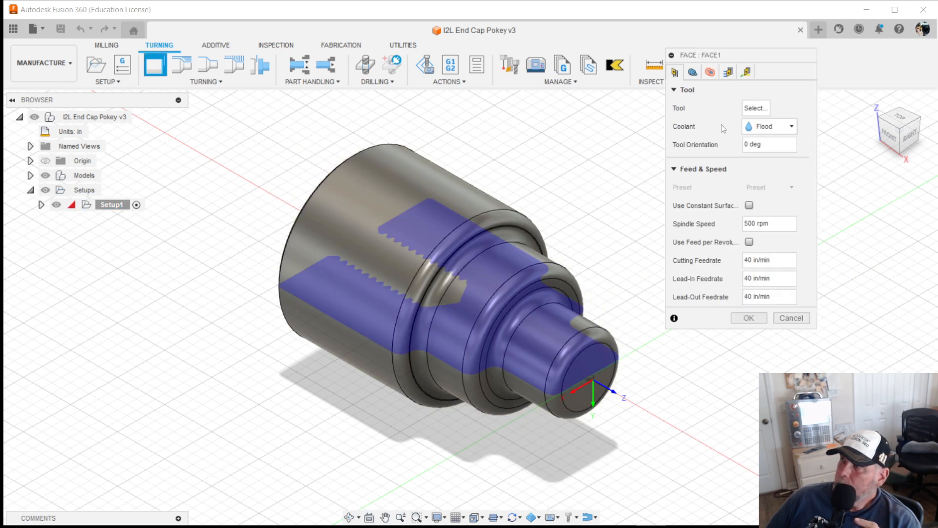
left_click(760, 108)
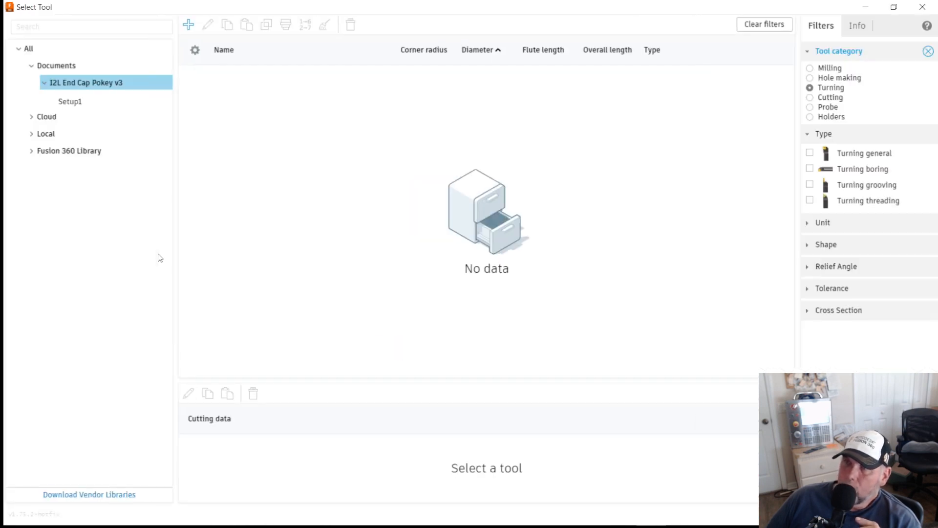
left_click(31, 117)
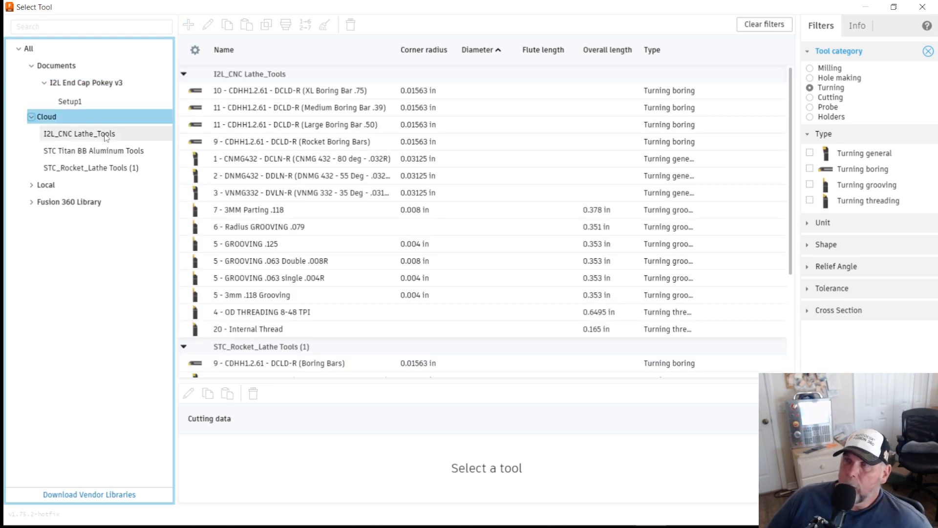
left_click(105, 136)
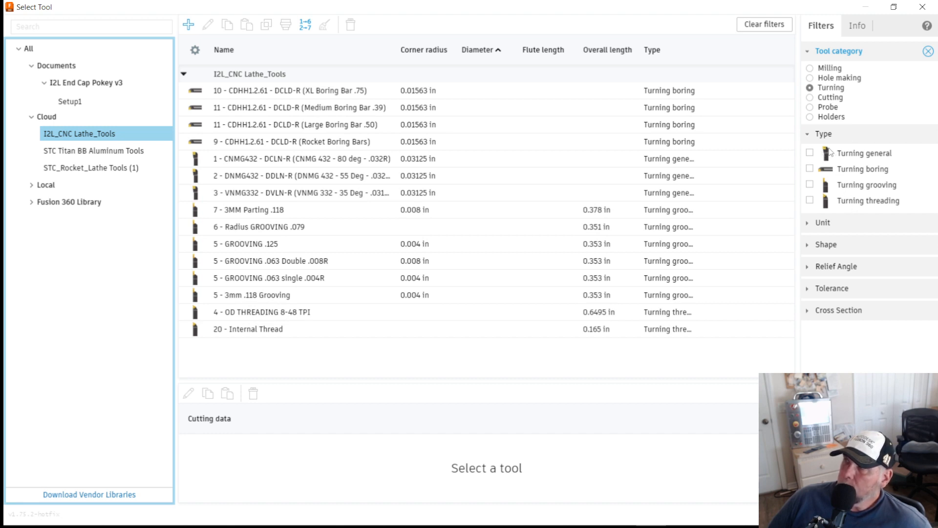
left_click(811, 153)
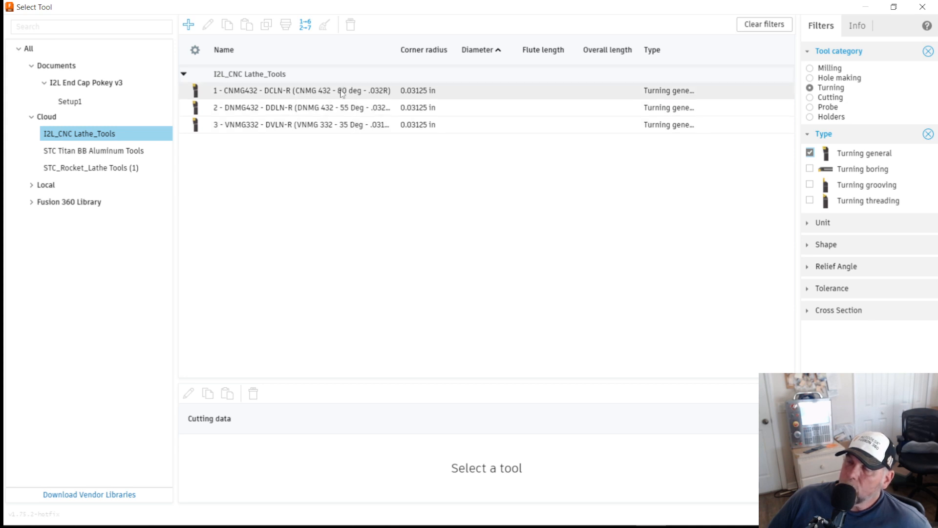
left_click(254, 109)
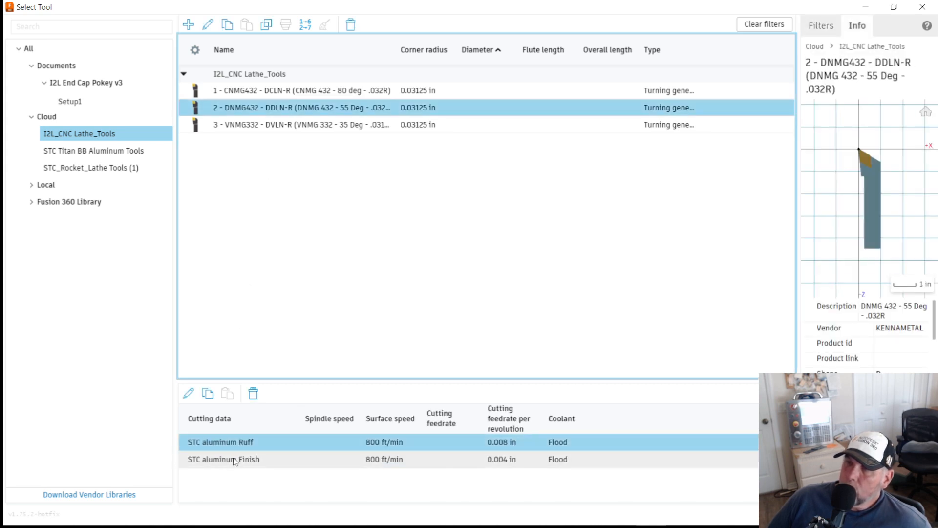
left_click(272, 449)
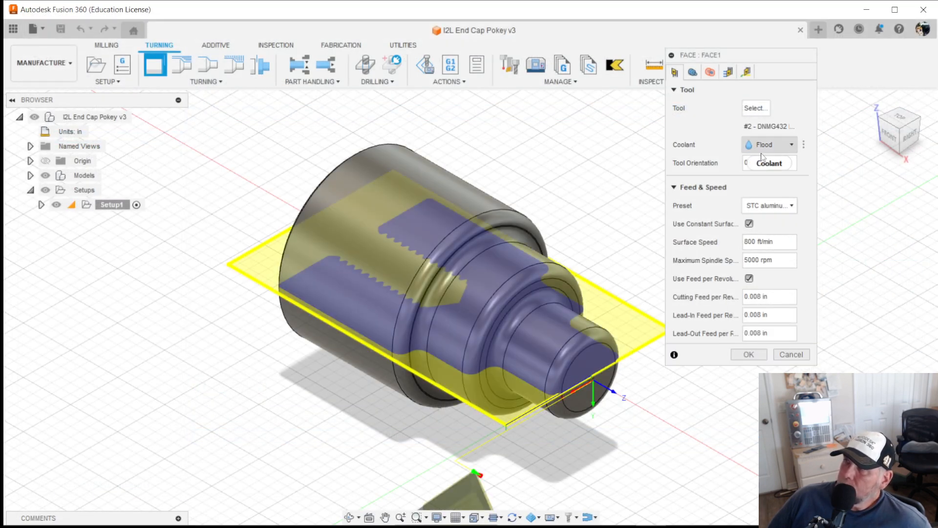
left_click(765, 206)
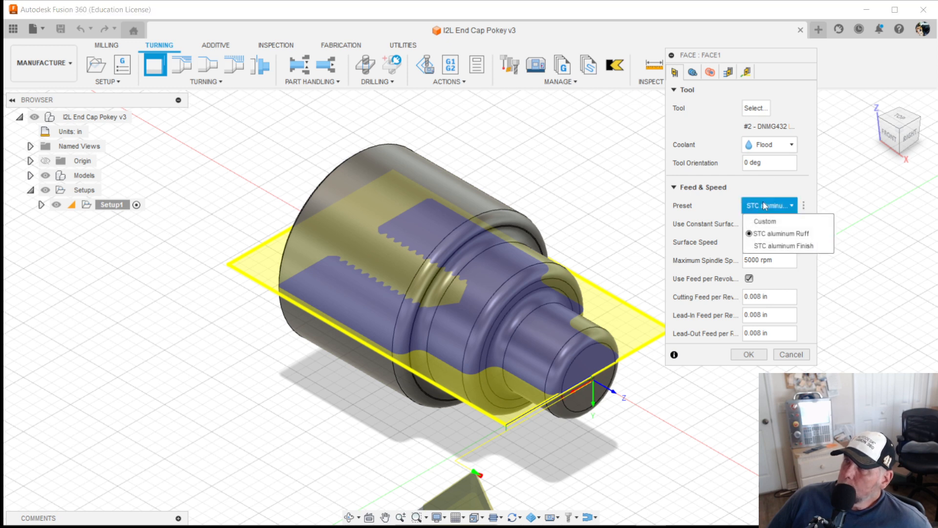
left_click(790, 233)
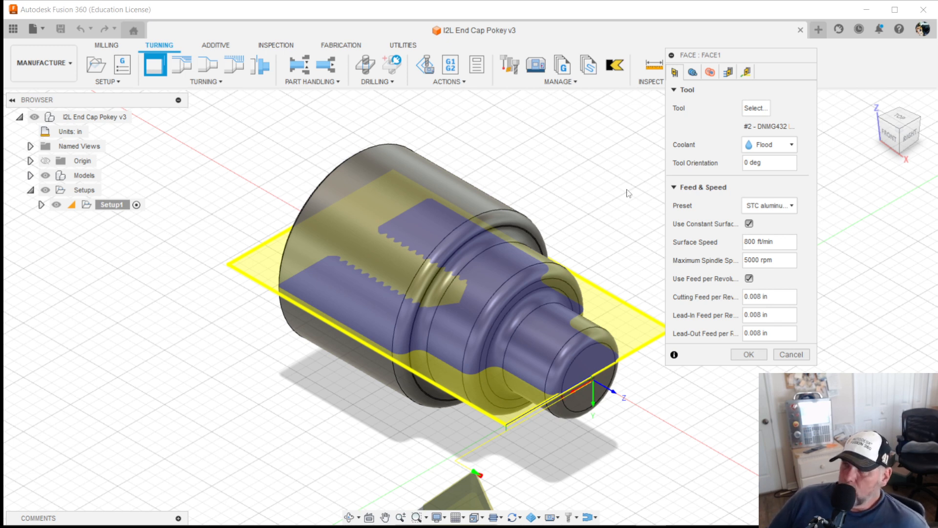
Set the facing operation's front mode to Model front and review its clearance, retract, outer and inner radius settings
left_click(694, 72)
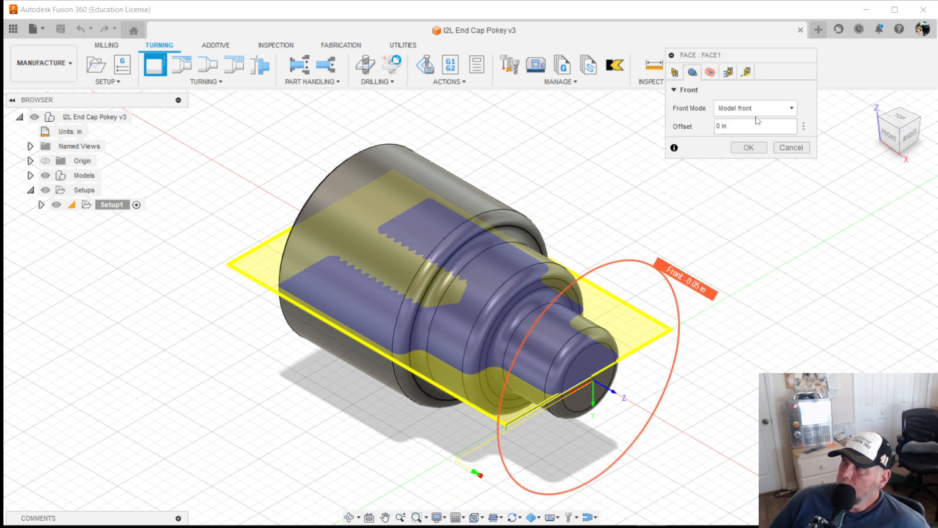
left_click(770, 111)
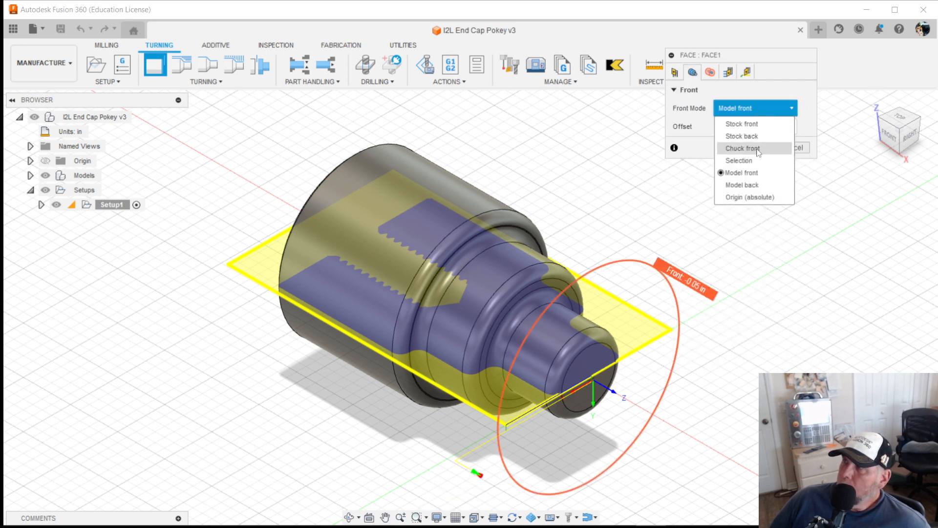
left_click(741, 173)
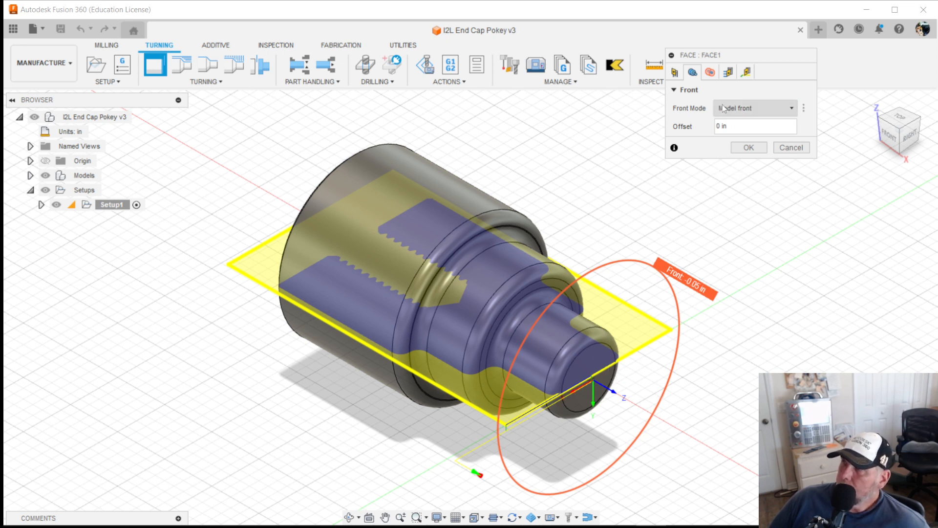
left_click(711, 72)
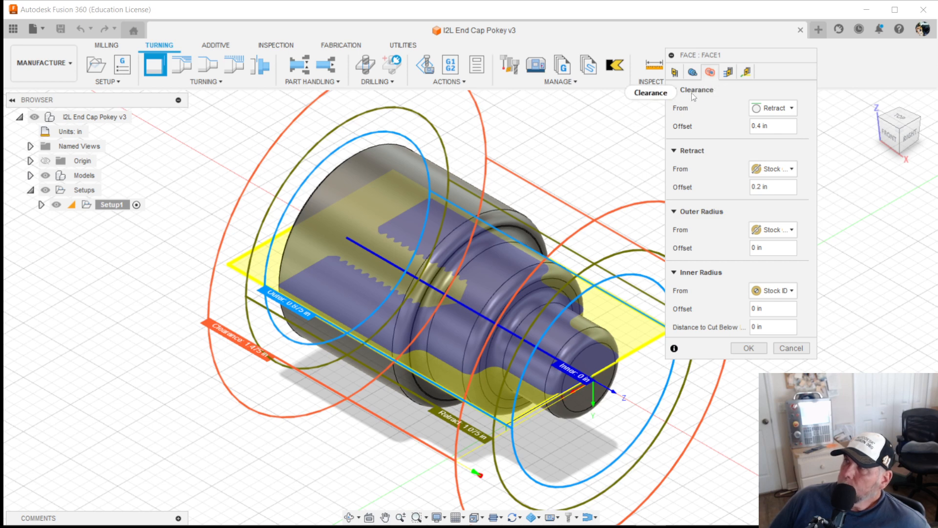
scroll(606, 239, "down", 2)
scroll(606, 239, "down", 1)
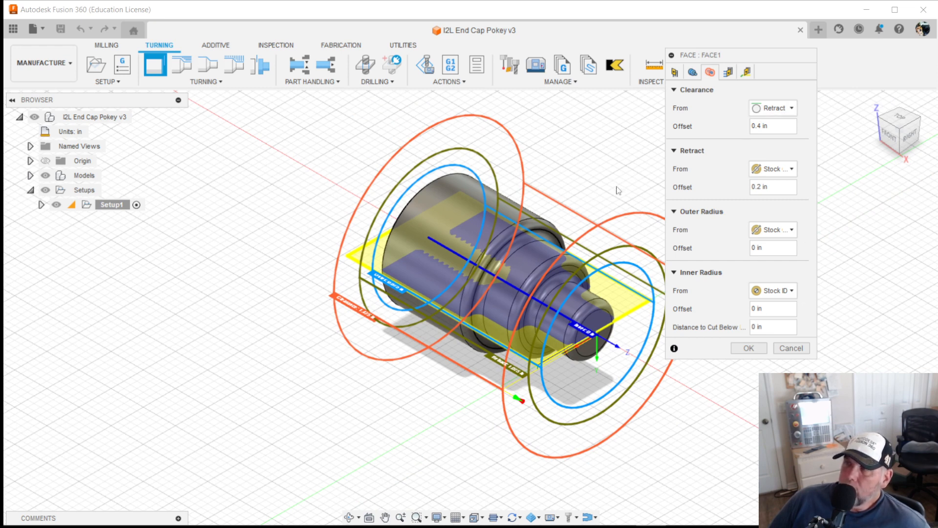
Enable Stock to Leave with 0.004 in axial stock for the facing passes, check the linking settings, and accept the operation
left_click(728, 72)
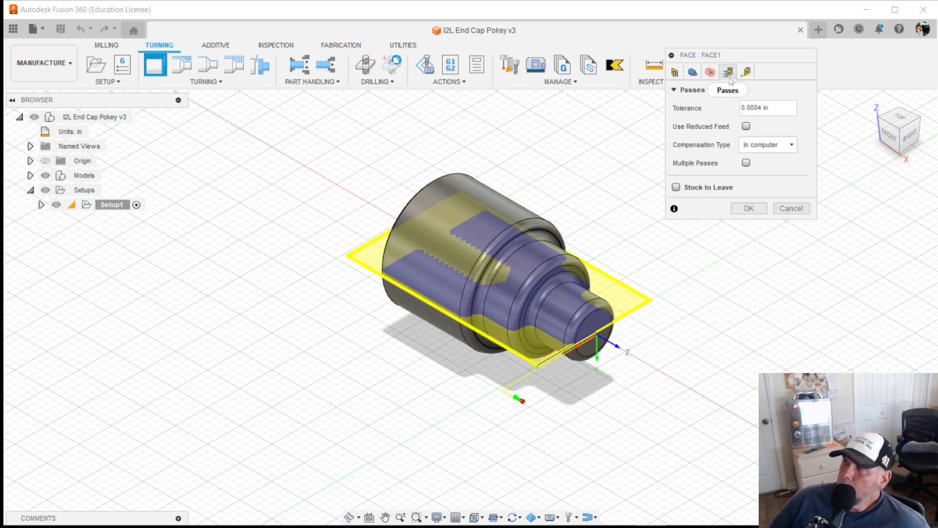
left_click(677, 187)
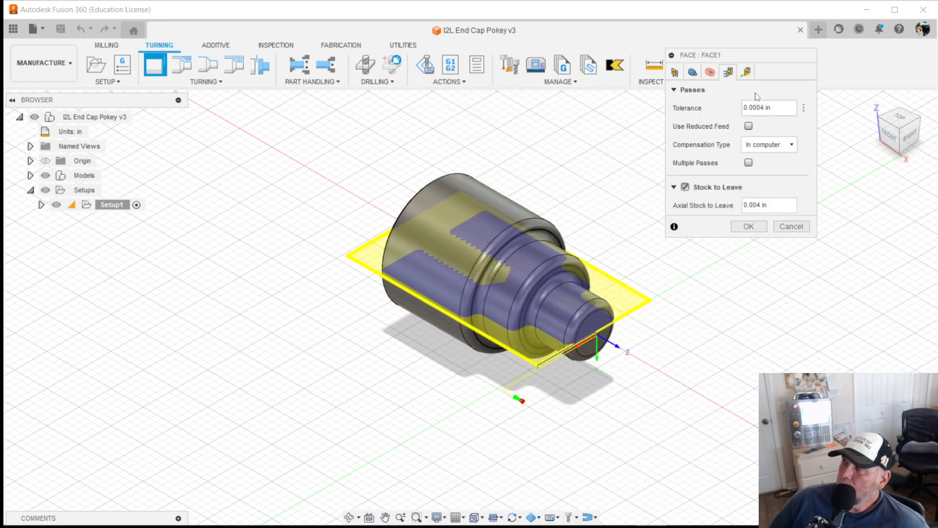
left_click(747, 73)
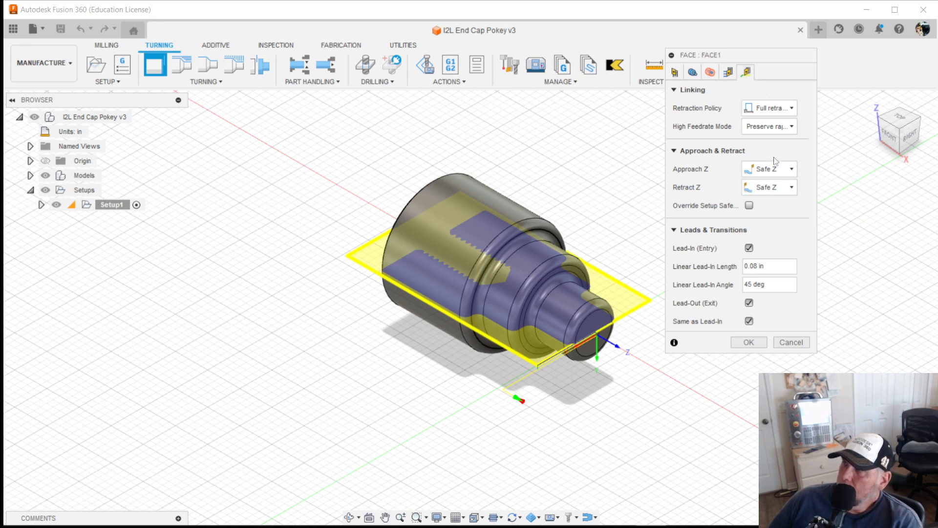
left_click(748, 343)
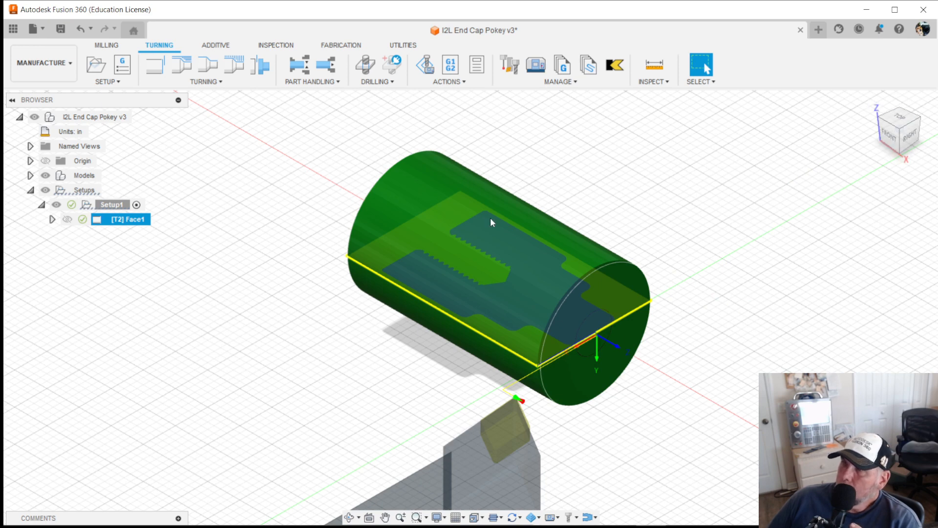
Open the simulation of the Face1 facing toolpath
middle_click_drag(578, 394, 551, 269, "shift")
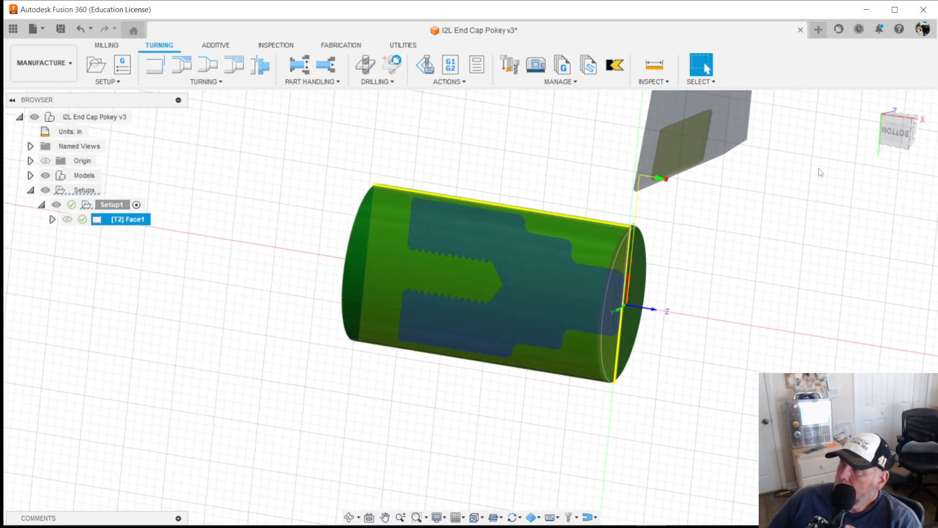
middle_click_drag(505, 180, 509, 157, "shift")
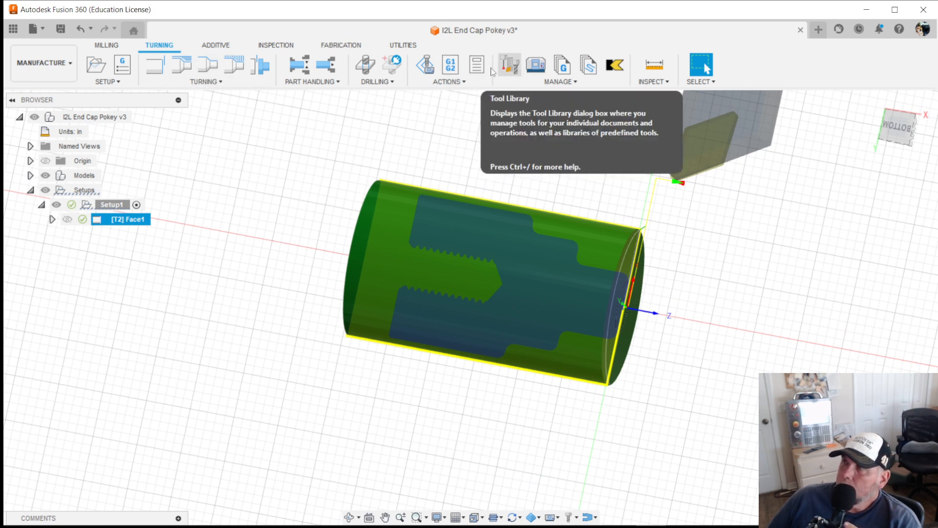
left_click(574, 86)
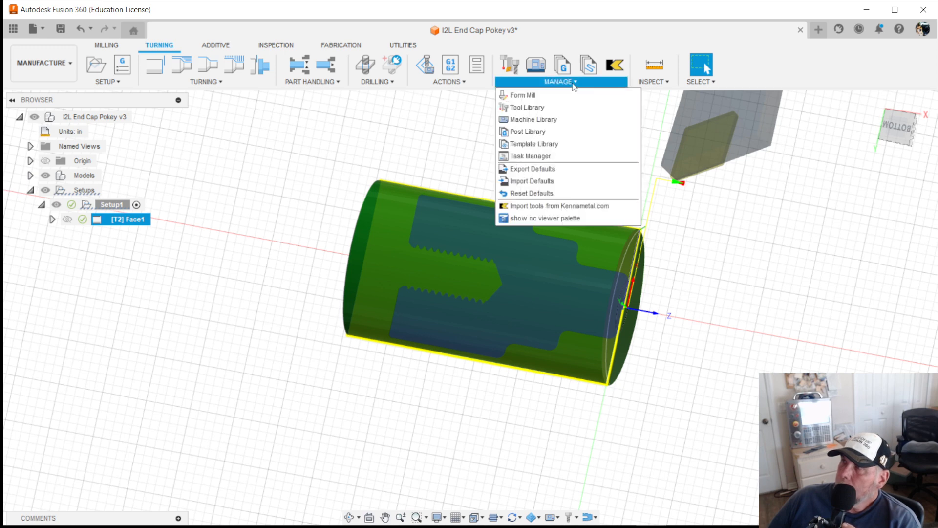
left_click(465, 84)
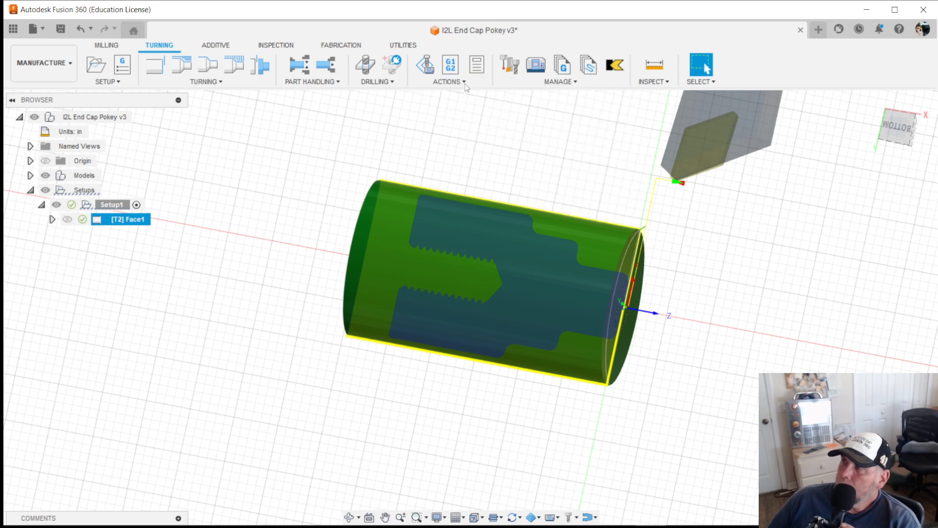
left_click(461, 84)
left_click(454, 106)
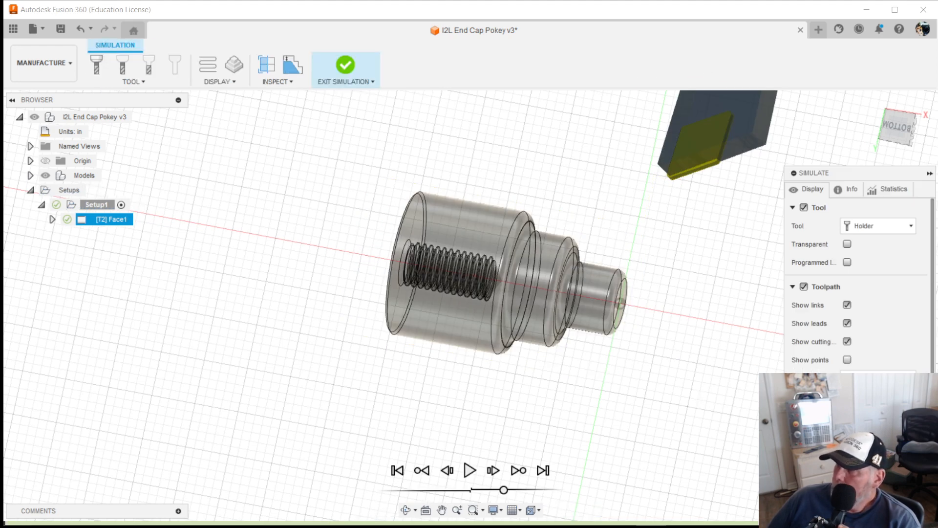
Make the simulated tool transparent, set the toolpath display mode to Tail, and show the stock
left_click_drag(852, 171, 831, 134)
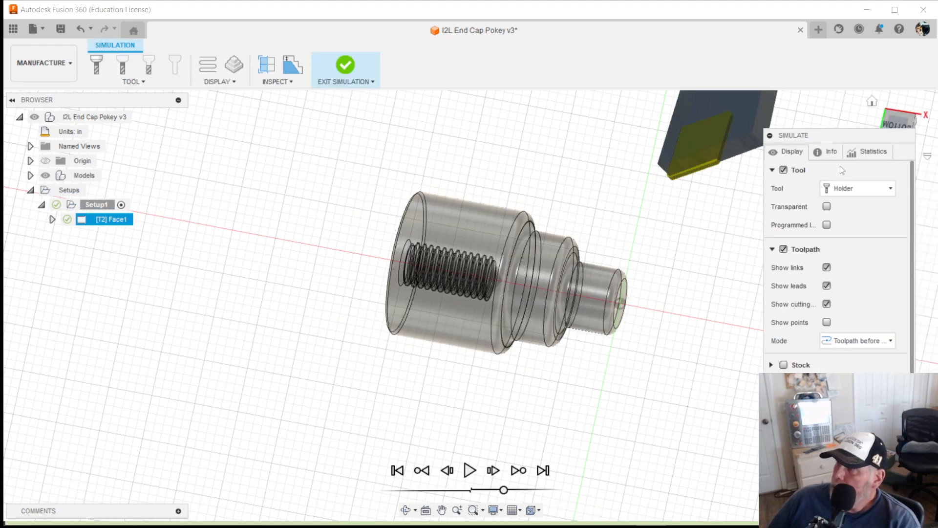
left_click(827, 206)
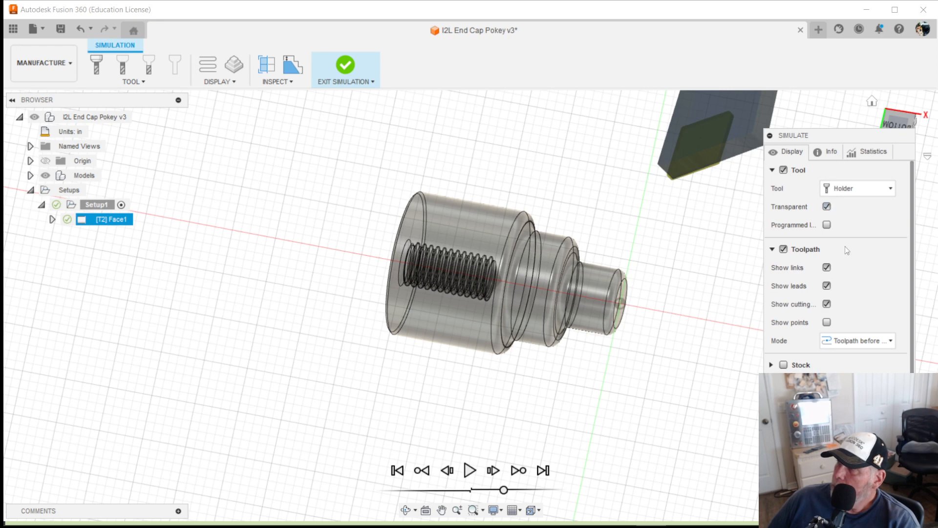
left_click(868, 341)
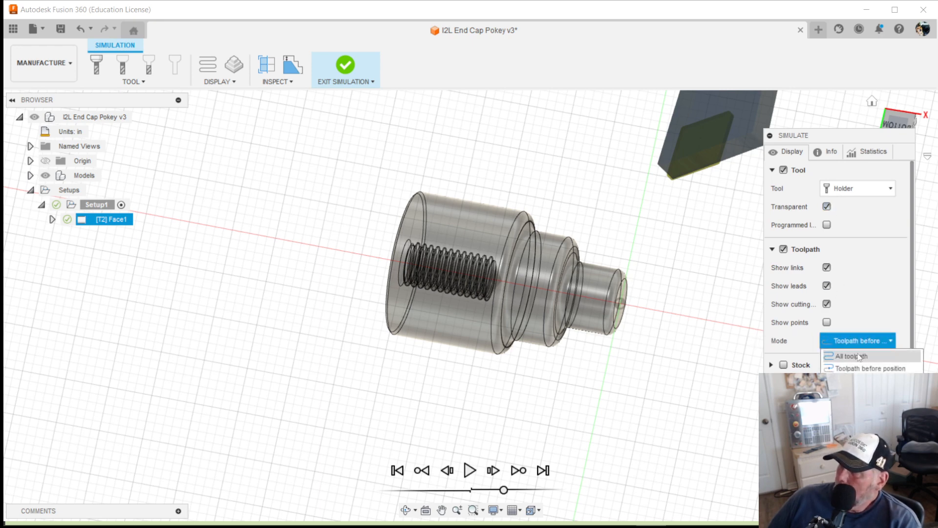
mouse_move(868, 340)
left_click(845, 405)
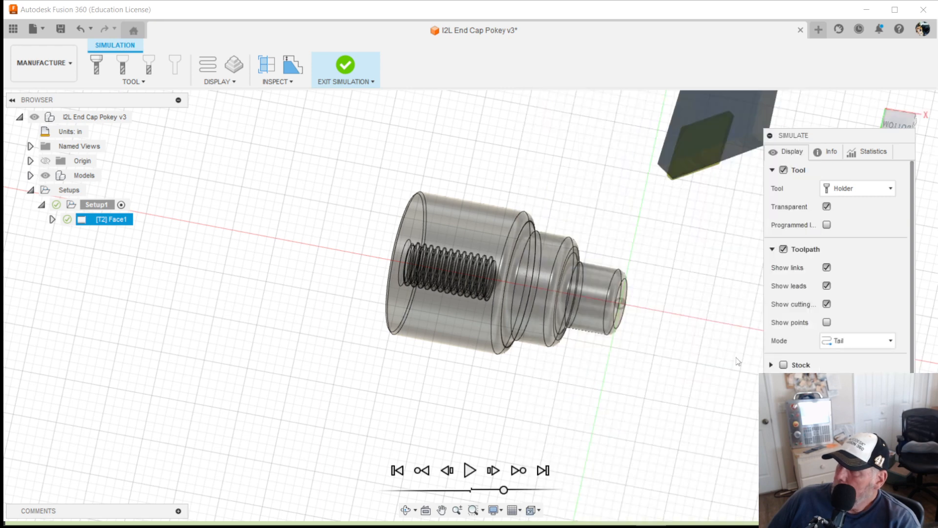
left_click(784, 366)
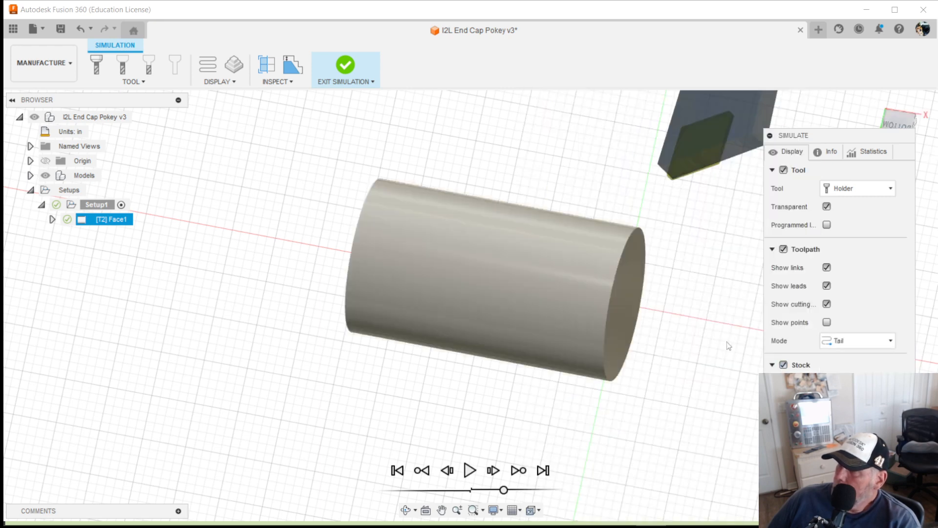
Play the facing simulation, look at the faced end of the stock, and exit the simulation
left_click_drag(831, 140, 819, 60)
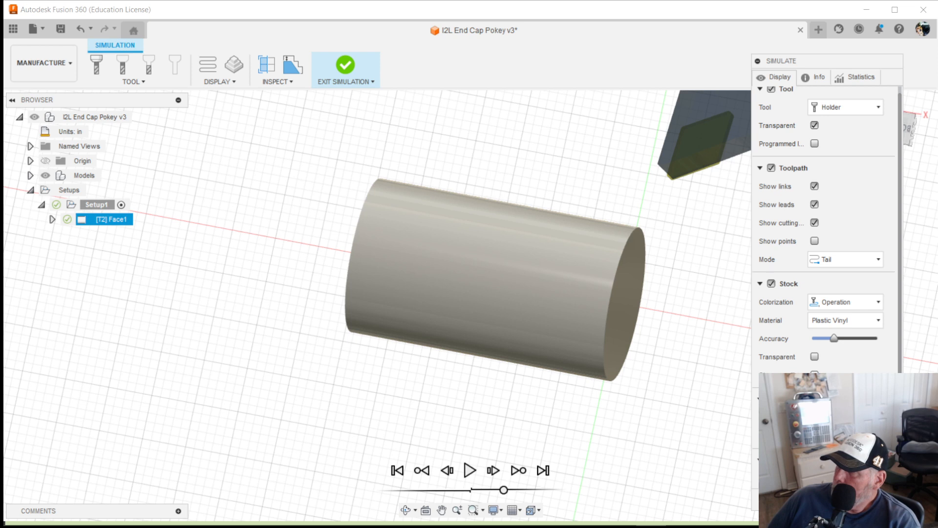
left_click(471, 471)
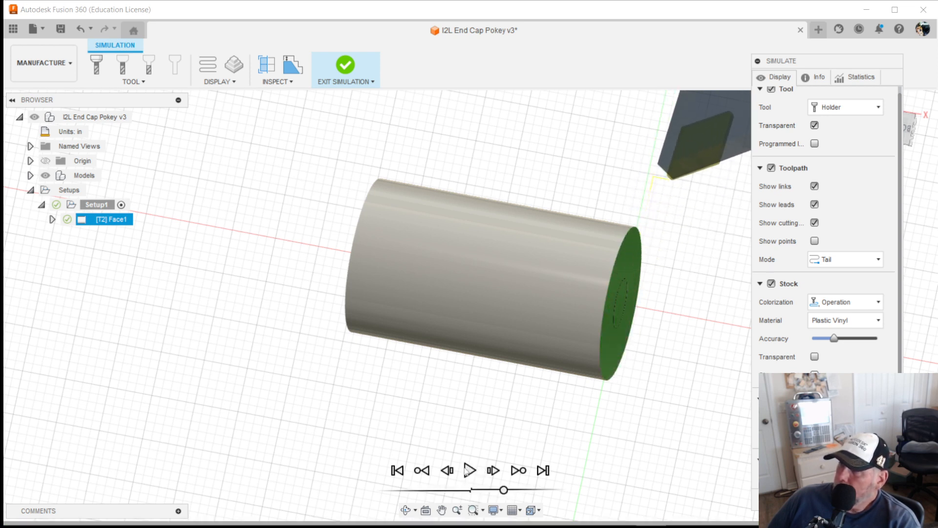
middle_click_drag(649, 259, 641, 273, "shift")
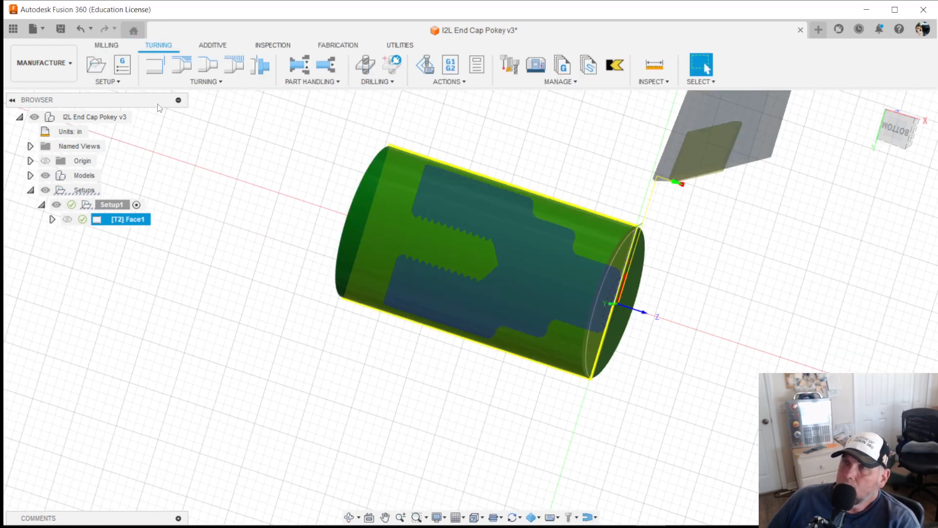
Start a Turning Profile Roughing operation with tool 2, DNMG432, in Outside profiling mode with the STC aluminum preset
left_click(205, 83)
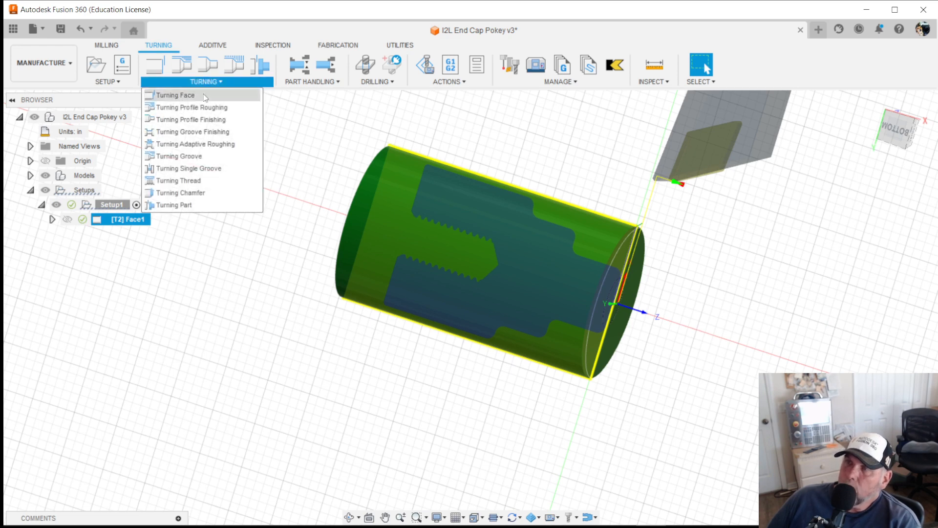
left_click(201, 109)
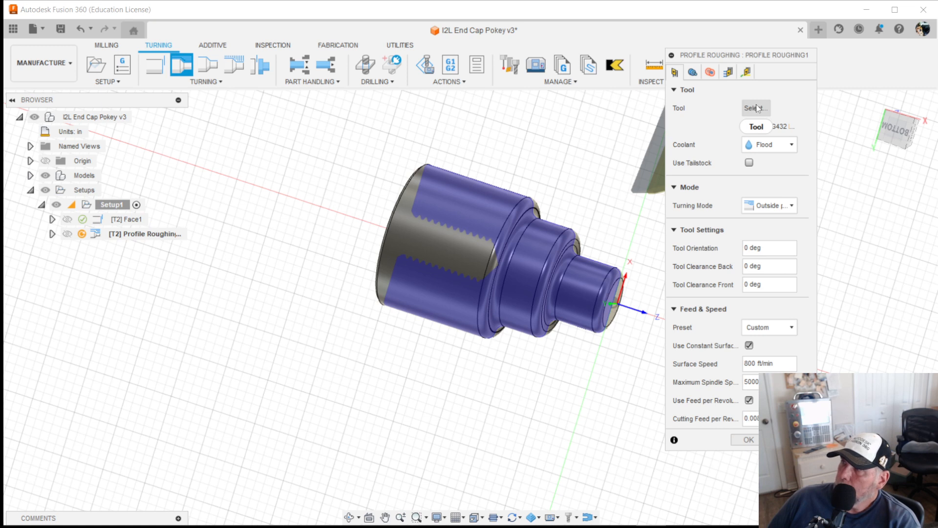
left_click(762, 205)
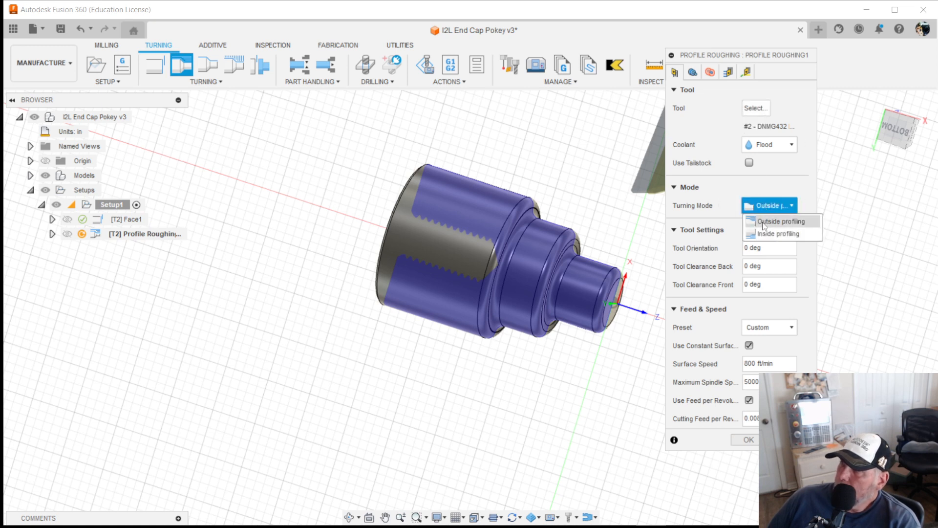
left_click(763, 223)
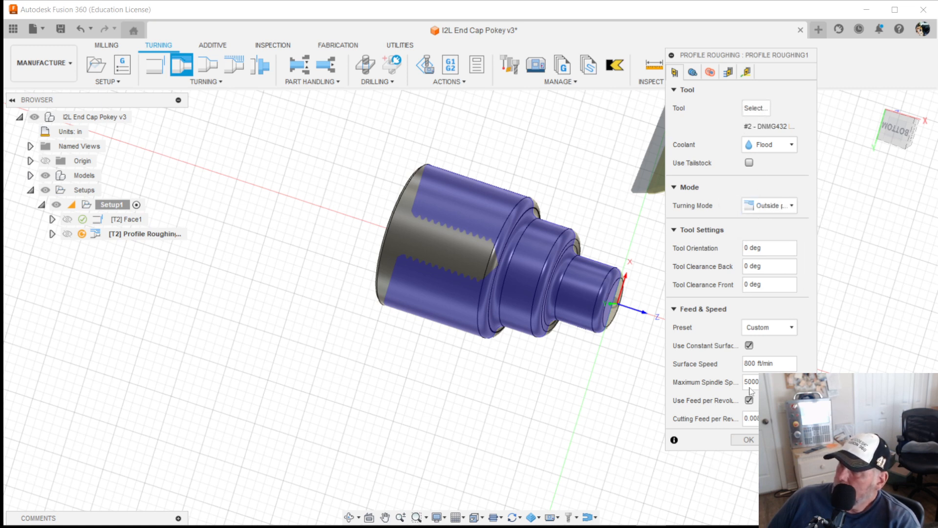
left_click(770, 327)
left_click(770, 356)
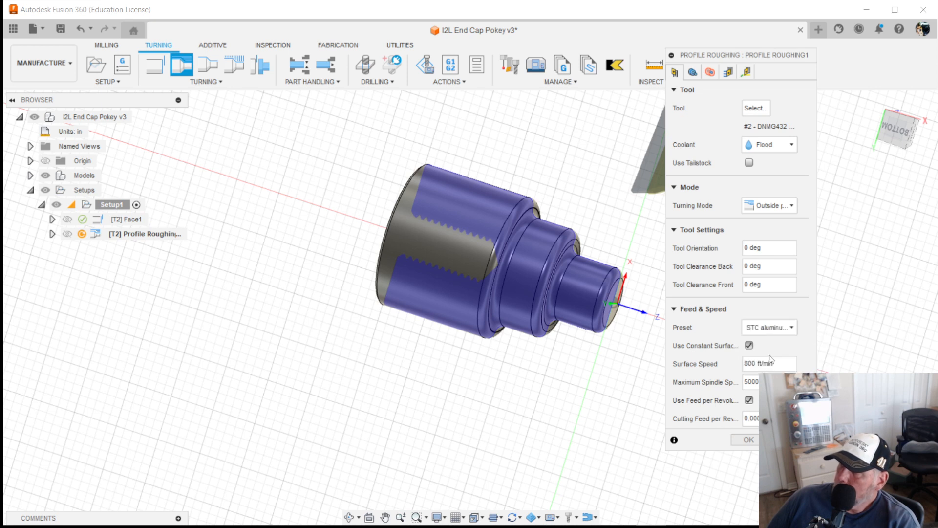
Set the roughing operation's back offset to -0.2 in from the model back and review its clearance and radius settings
left_click(694, 73)
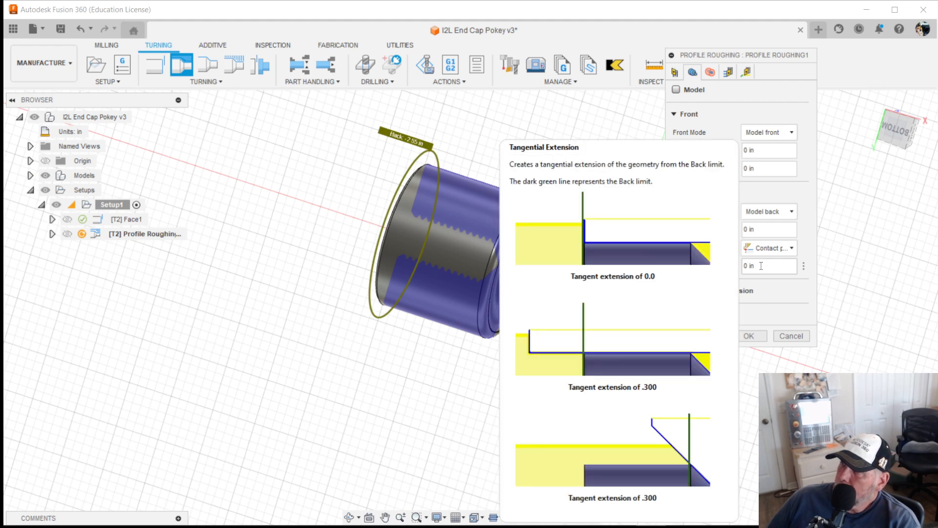
left_click(762, 231)
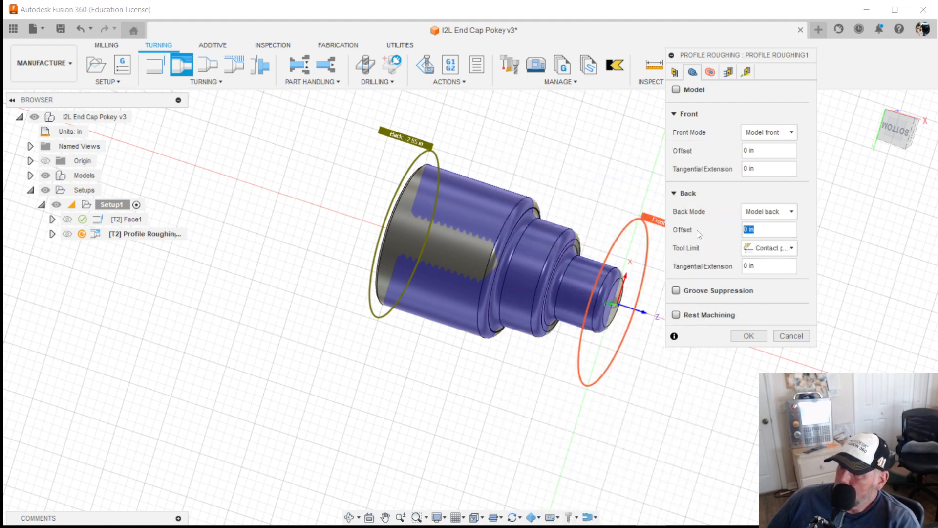
type("-")
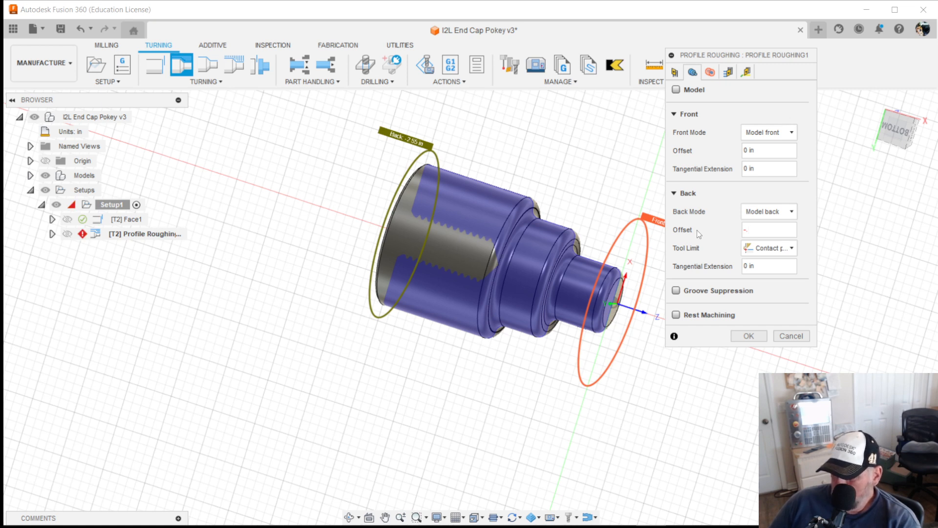
type("2")
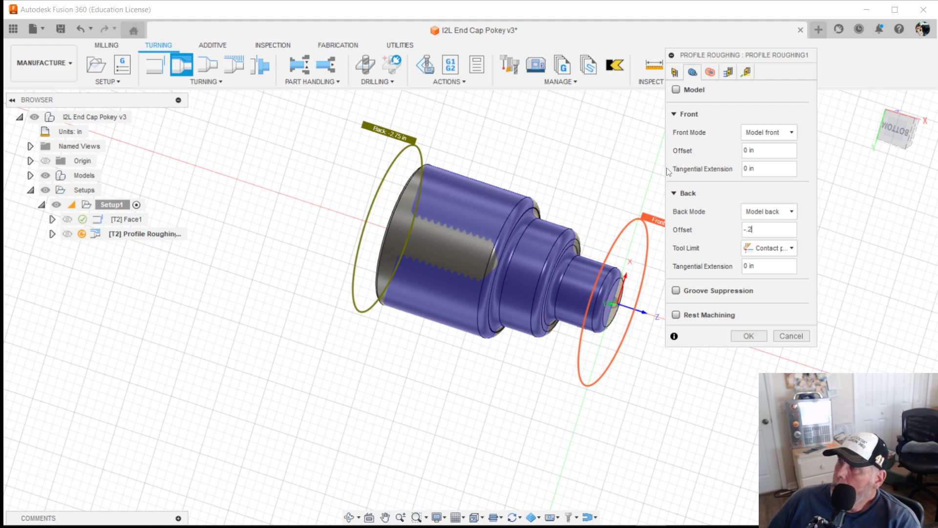
left_click(710, 72)
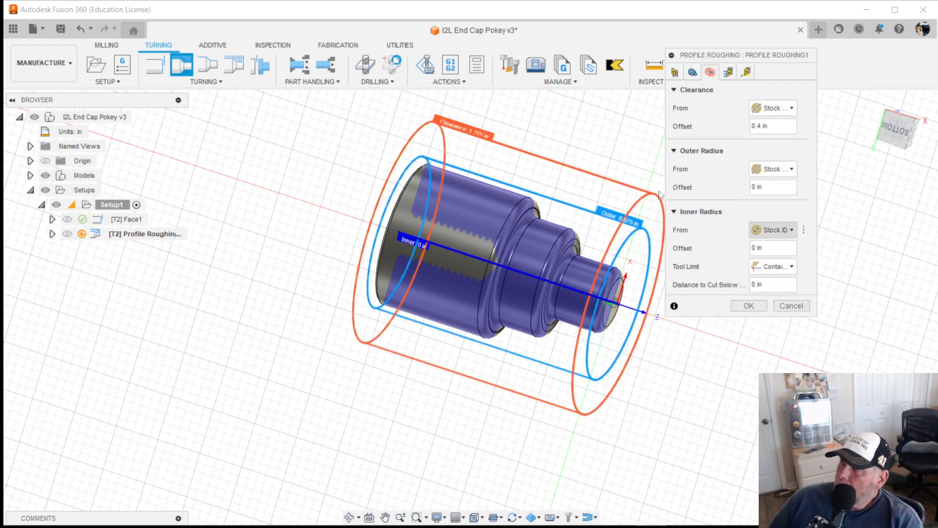
Configure the roughing passes as horizontal passes running front to back, with grooving not allowed
left_click(728, 73)
left_click(772, 108)
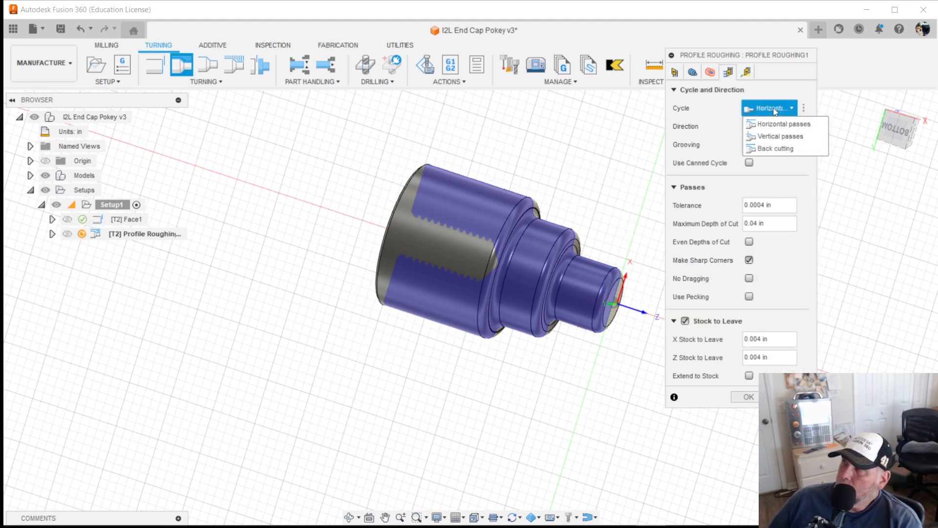
left_click(781, 121)
left_click(784, 129)
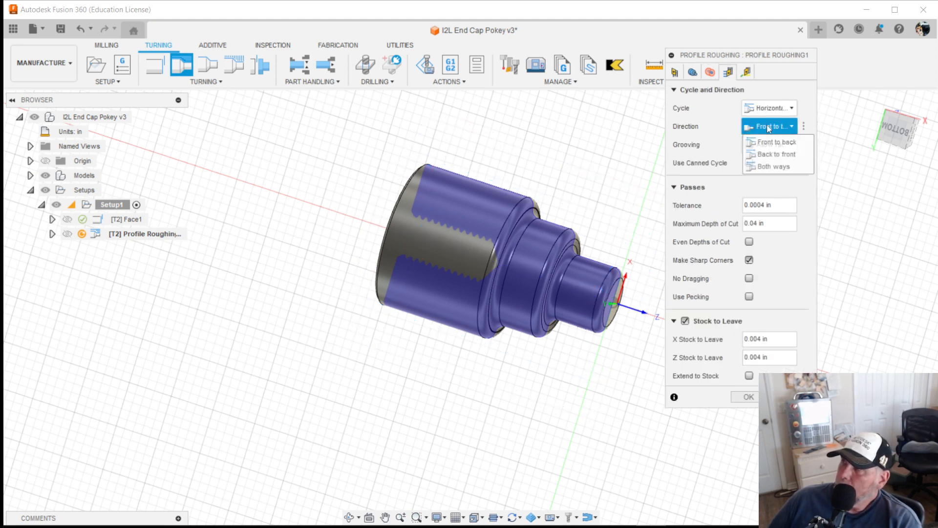
left_click(777, 139)
left_click(778, 143)
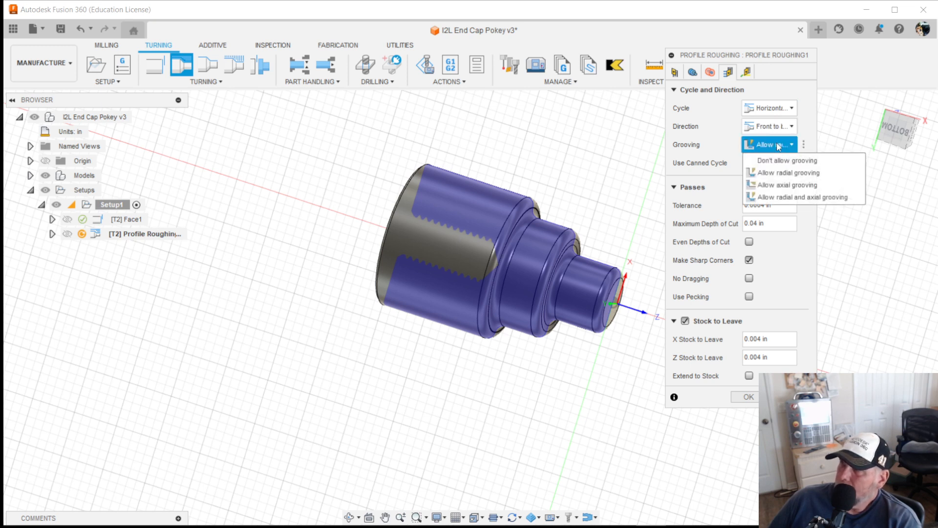
left_click(779, 161)
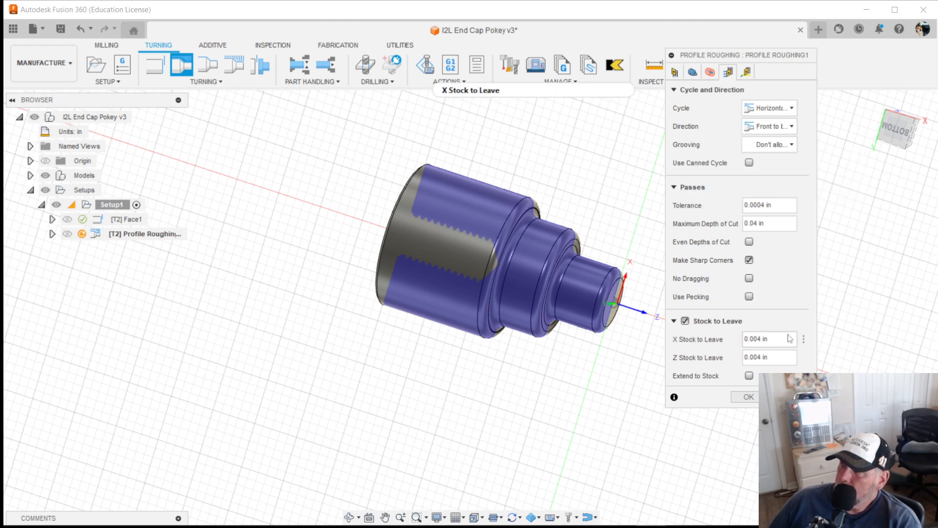
Check the linking settings, accept the Profile Roughing operation, and inspect its generated toolpath
left_click(748, 73)
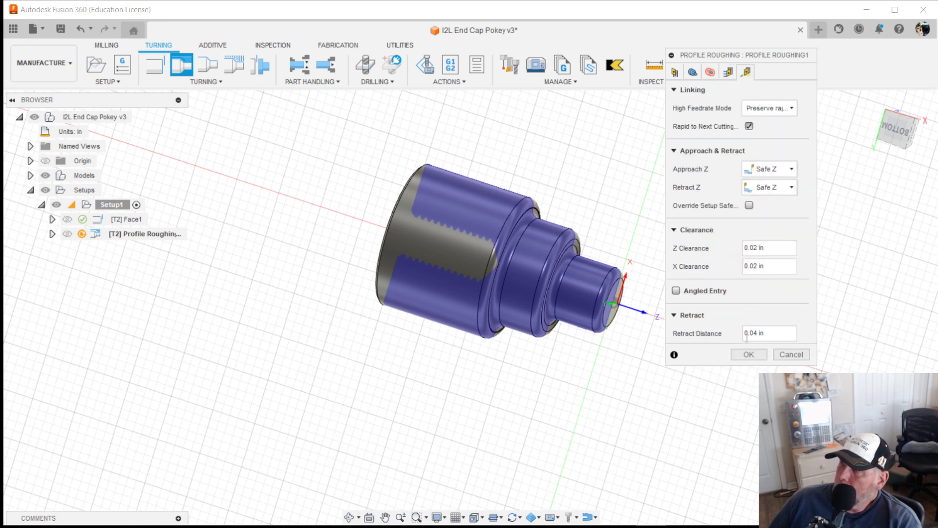
left_click(749, 354)
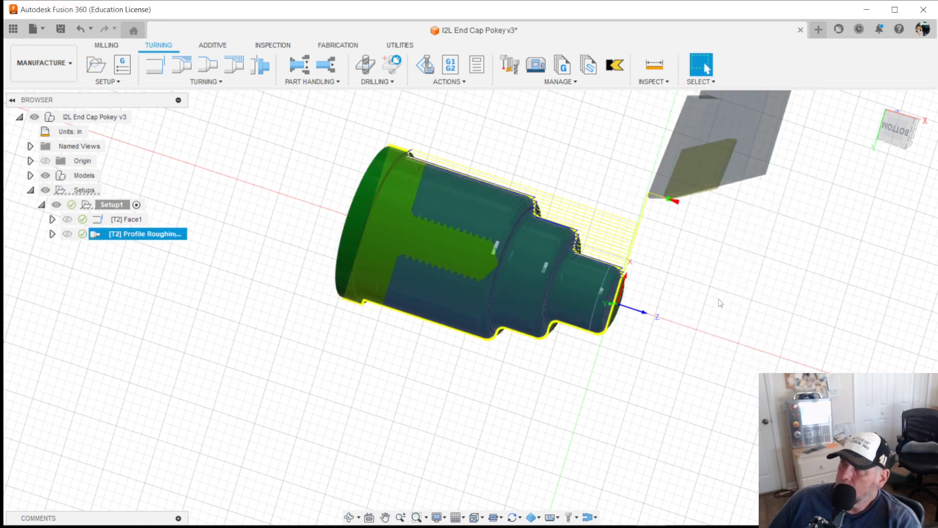
scroll(614, 259, "up", 5)
mouse_move(620, 265)
middle_mouse_down("shift")
mouse_move(648, 238)
mouse_move(614, 270)
middle_mouse_up("shift")
scroll(610, 266, "down", 5)
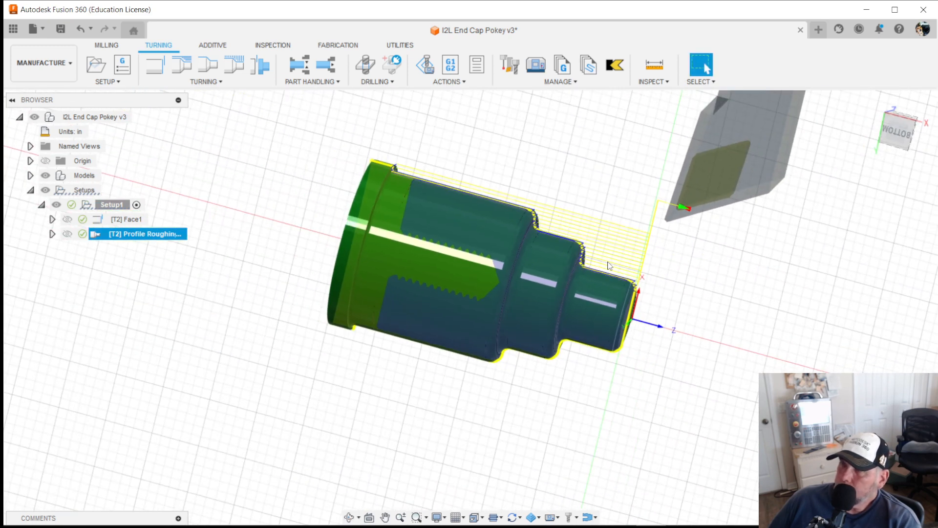
Simulate all of Setup1, playing the facing and profile roughing toolpaths through, and exit the simulation
left_click(146, 205)
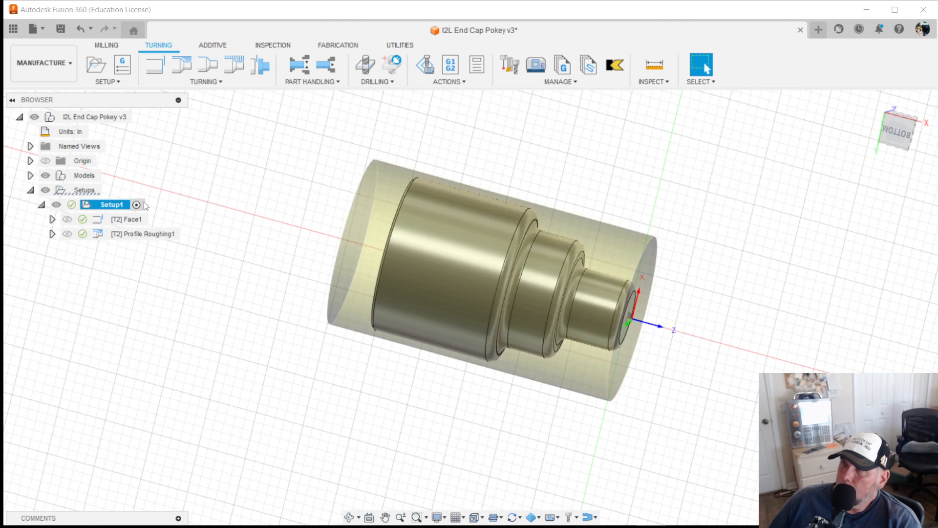
left_click(468, 81)
left_click(456, 107)
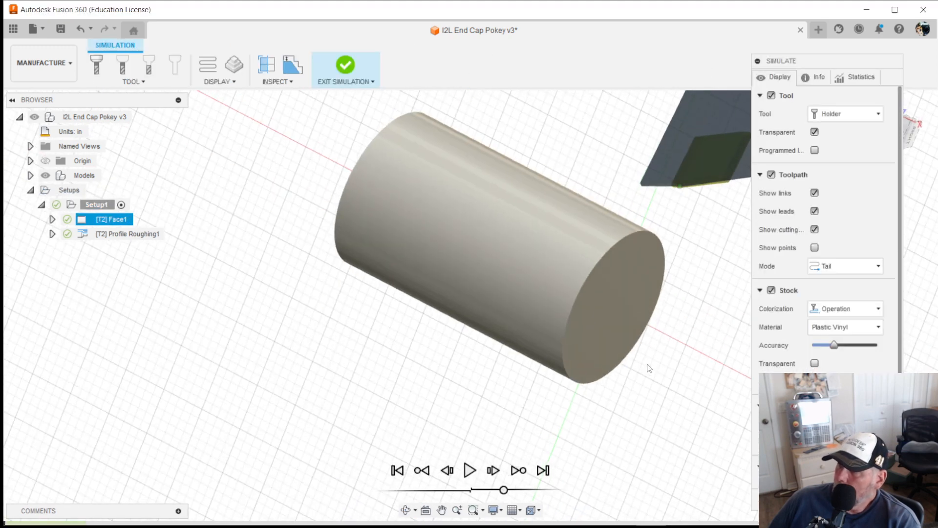
left_click(470, 470)
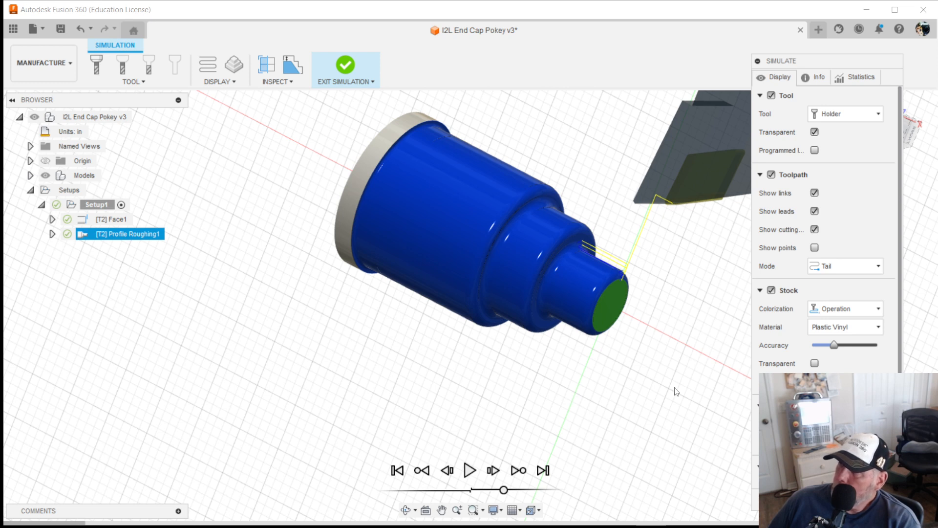
left_click(815, 364)
left_click(815, 364)
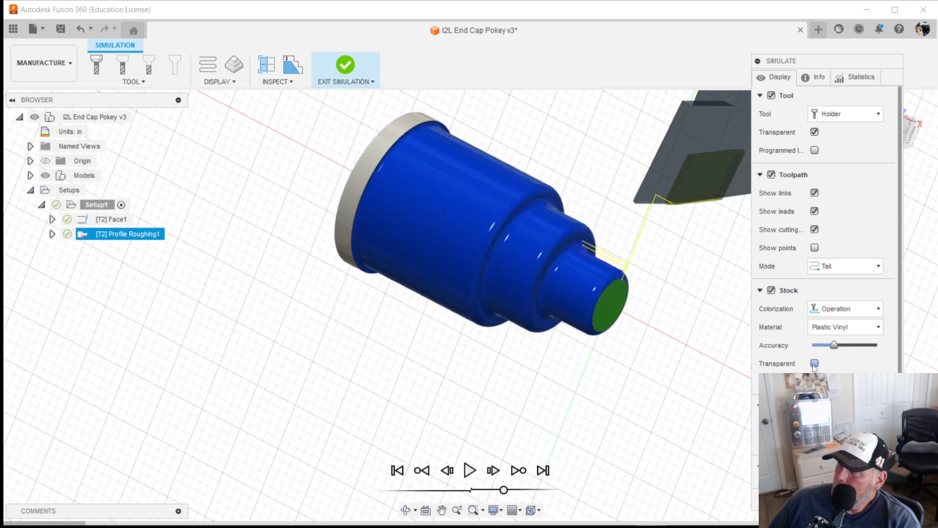
left_click(345, 68)
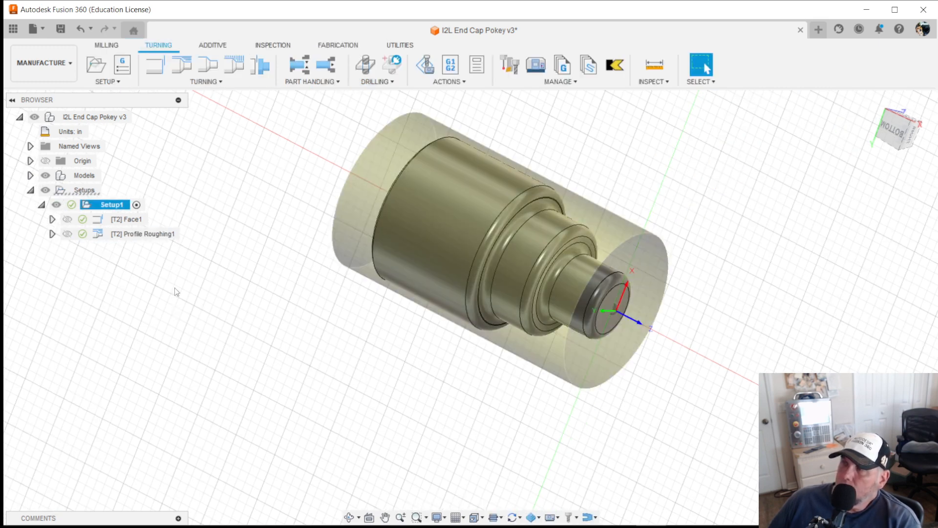
Start a second Turning Face operation using tool 3 - VNMG332 from the I2L_CNC Lathe_Tools cloud library with the STC AL Finish cutting data
left_click(206, 82)
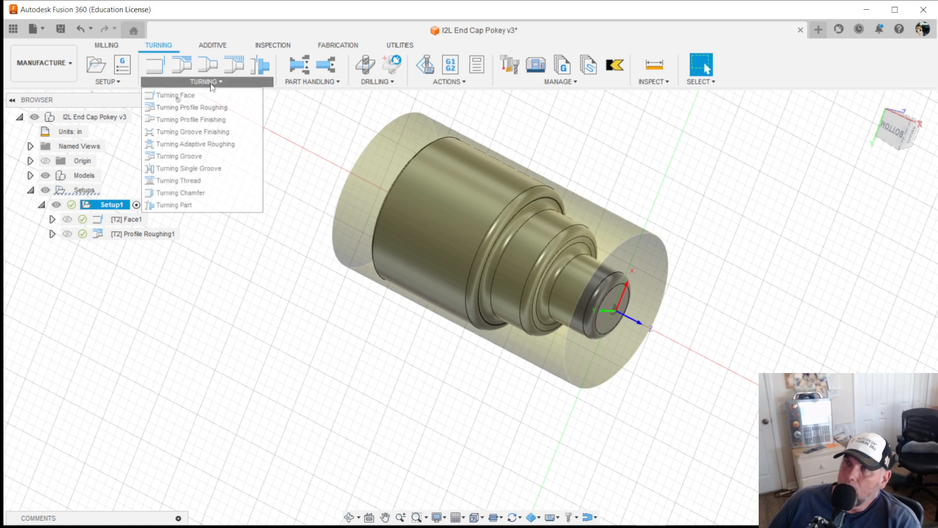
left_click(180, 95)
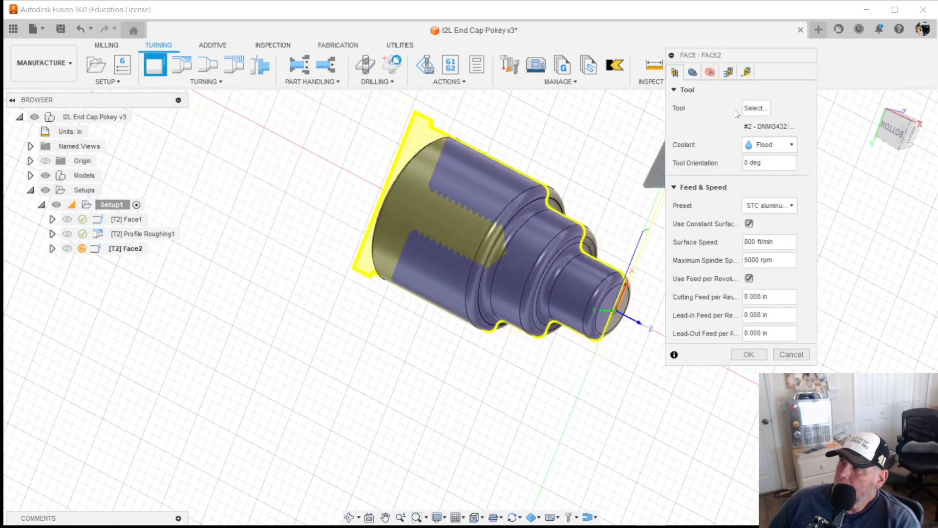
left_click(756, 108)
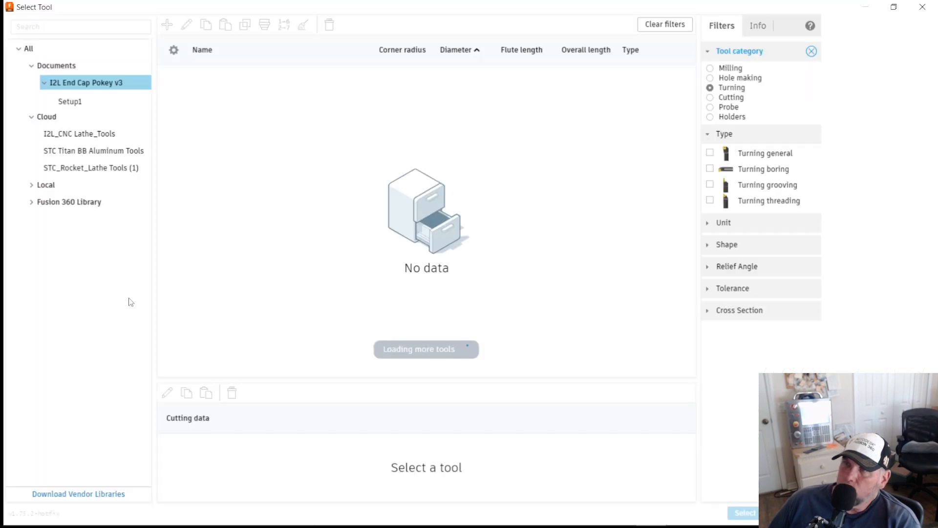
left_click(83, 137)
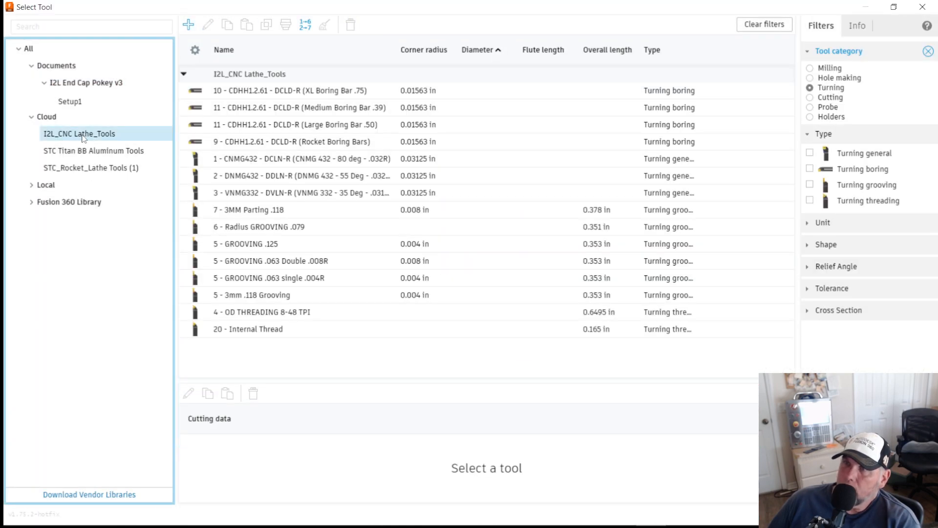
left_click(810, 153)
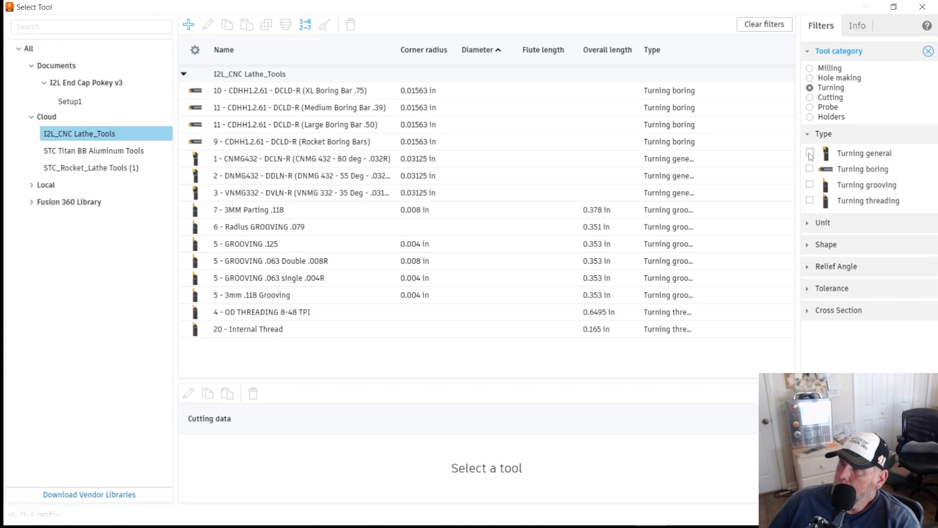
left_click(252, 126)
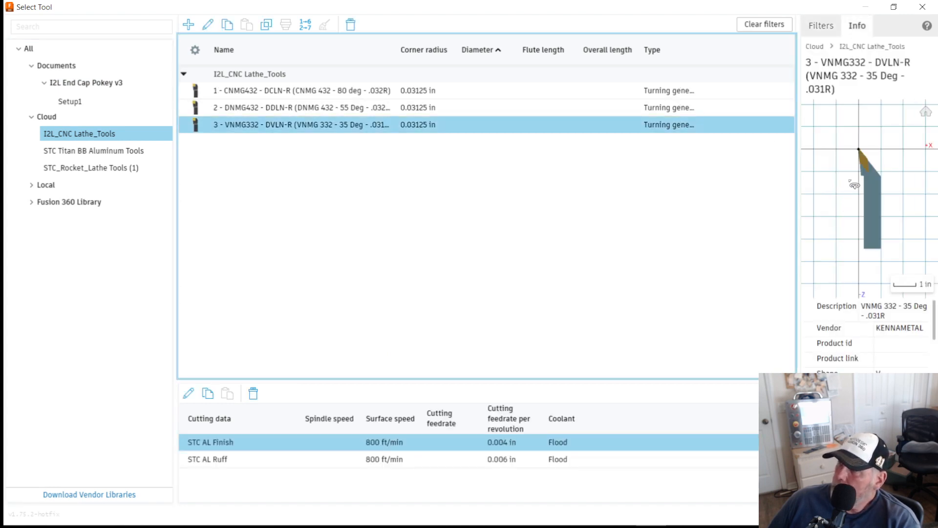
left_click(242, 446)
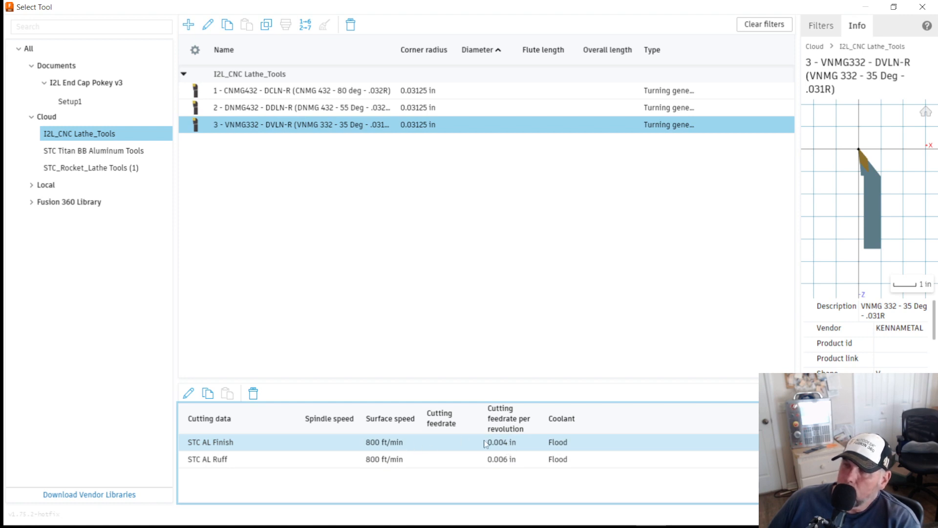
left_click(511, 443)
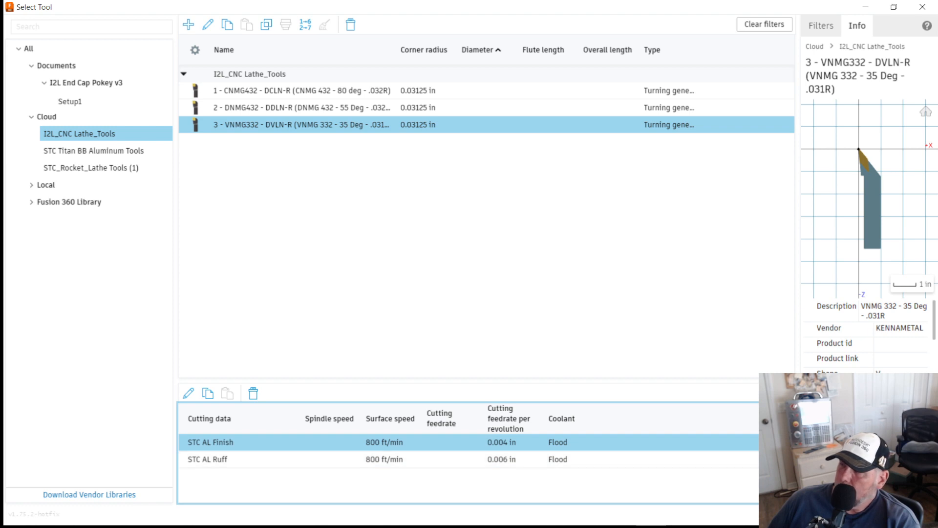
left_click(870, 514)
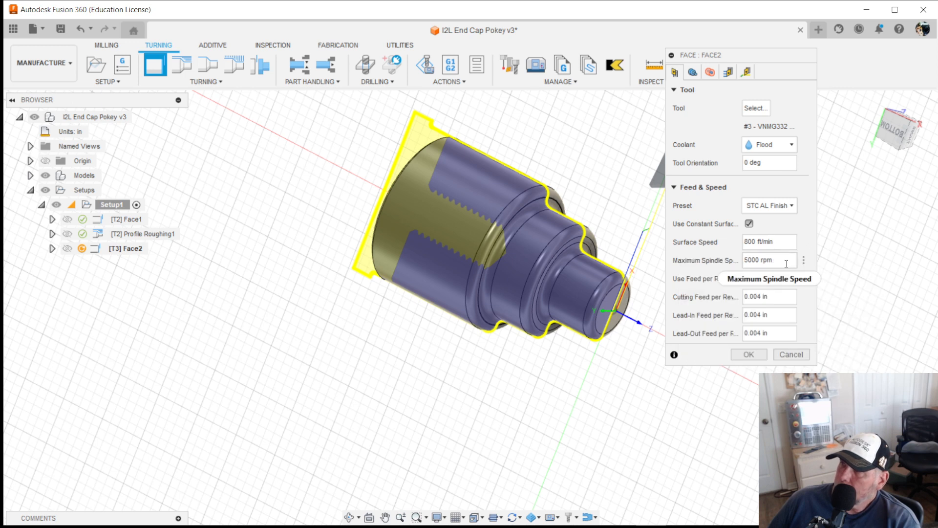
Review the finish facing operation's feeds, front position, radii and passes, leaving no stock, and accept it
mouse_move(786, 258)
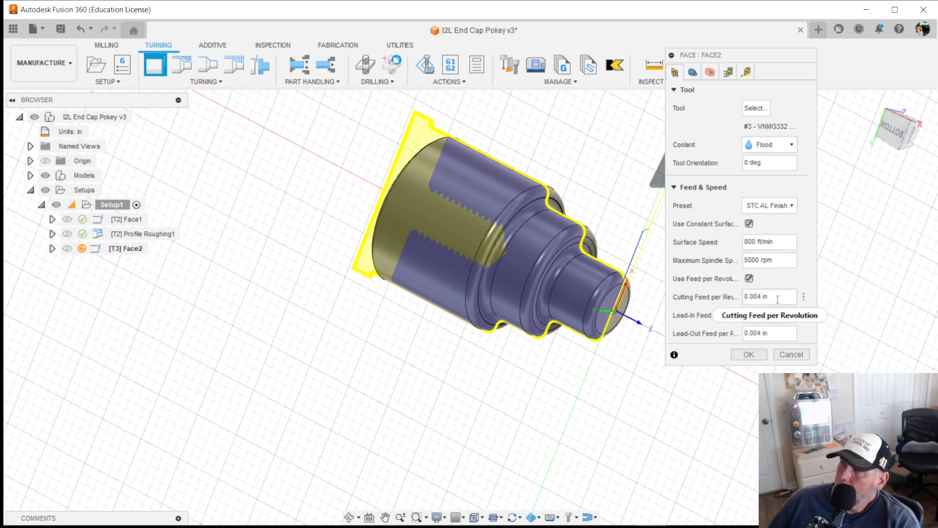
left_click(695, 73)
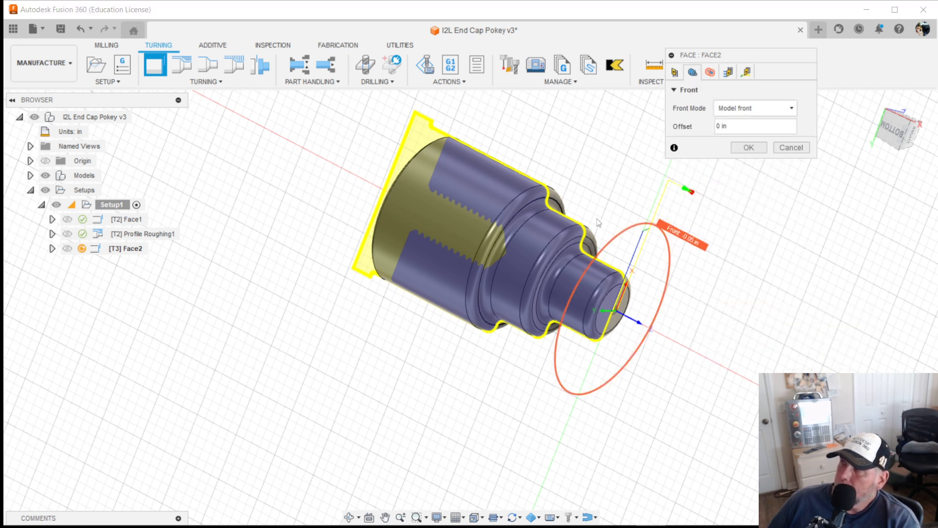
left_click(711, 73)
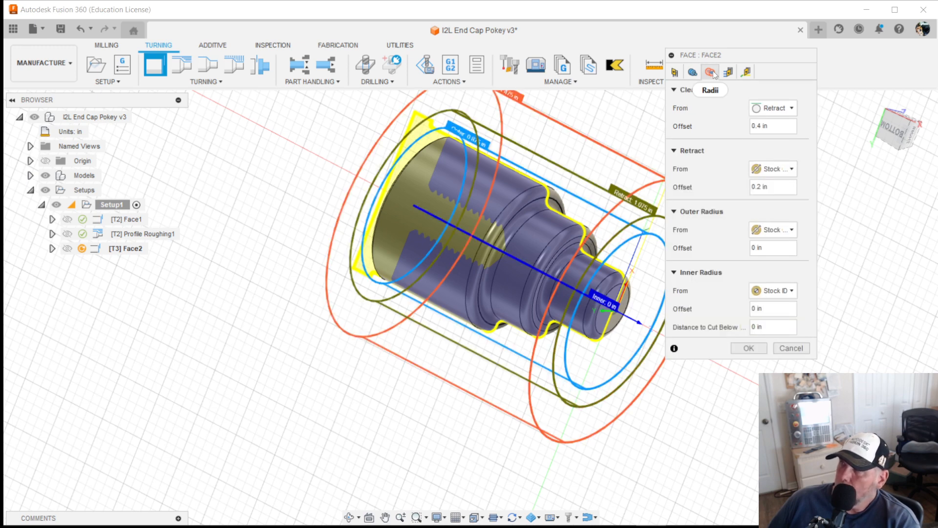
left_click(728, 72)
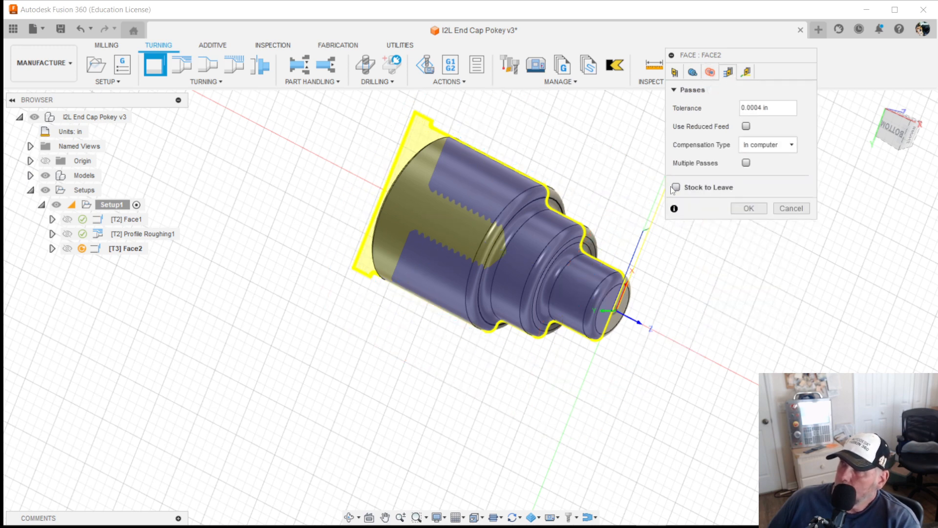
left_click(749, 208)
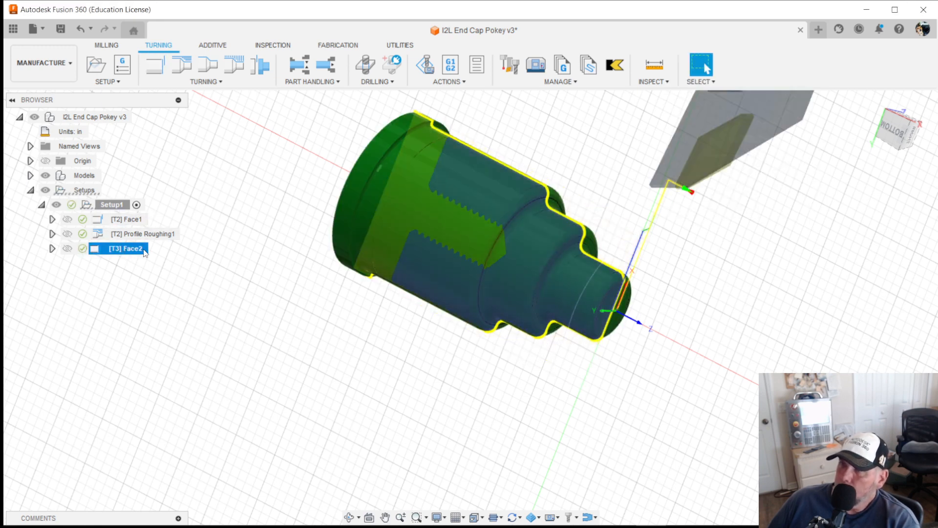
Start a Turning Profile Finishing operation with the VNMG332 tool and set its back offset to -0.2 in from the model back
left_click(220, 84)
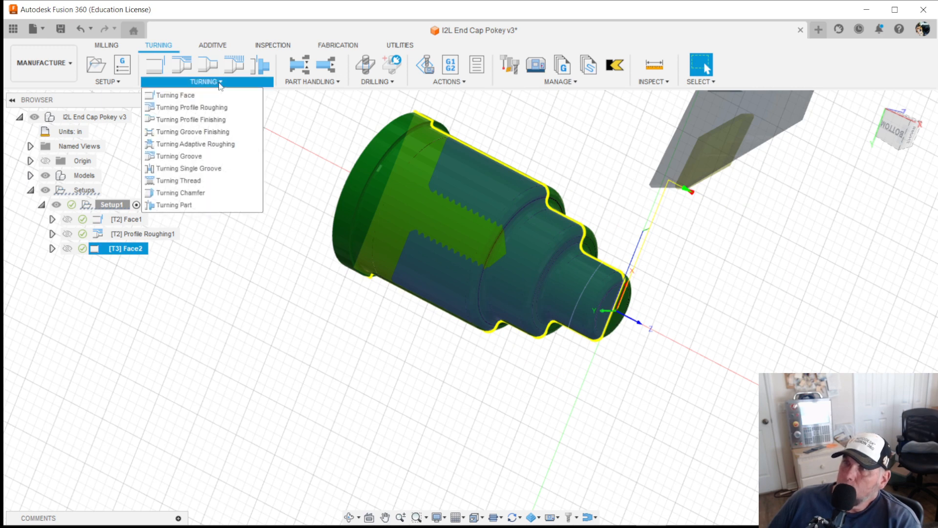
left_click(184, 121)
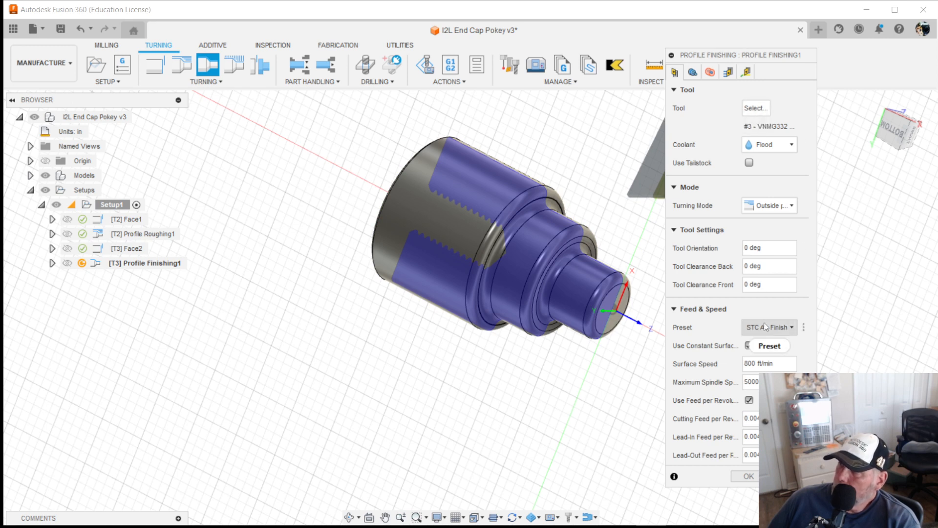
left_click(694, 73)
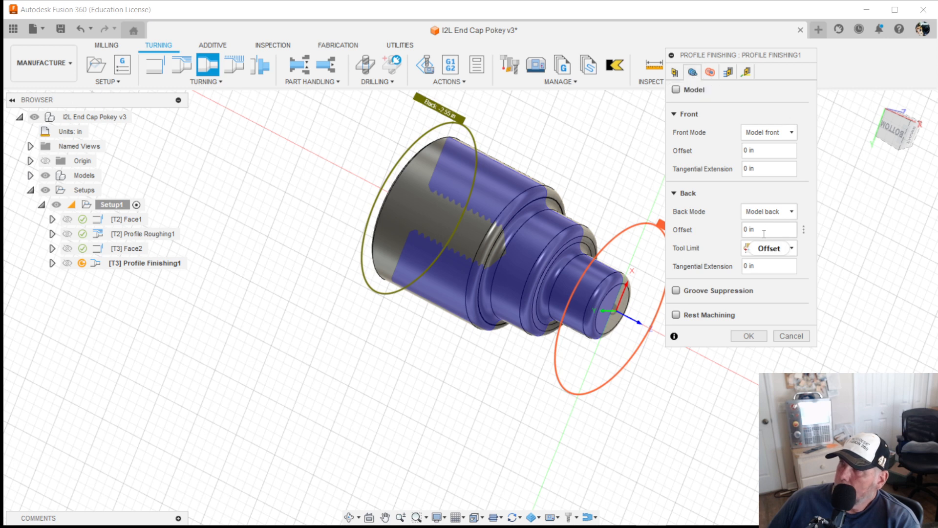
left_click_drag(768, 229, 696, 230)
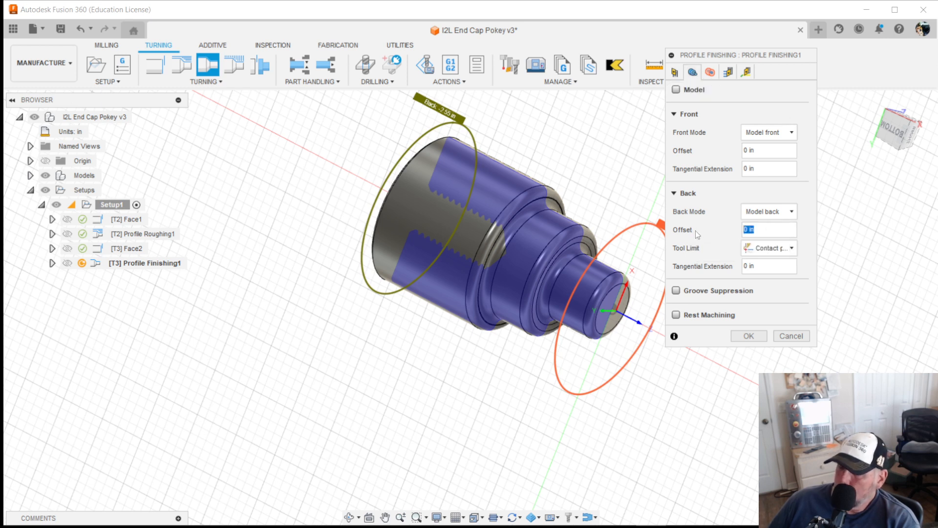
type("-.2")
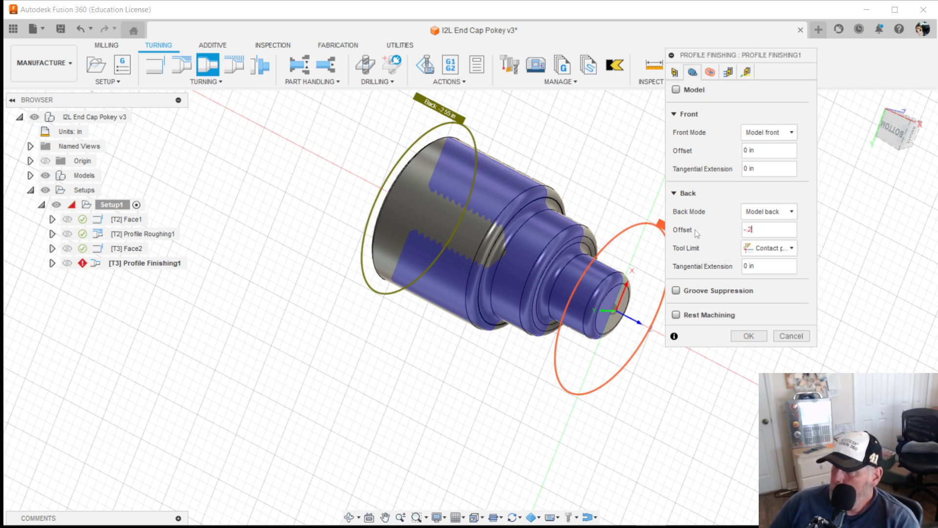
middle_click_drag(474, 244, 498, 237, "shift")
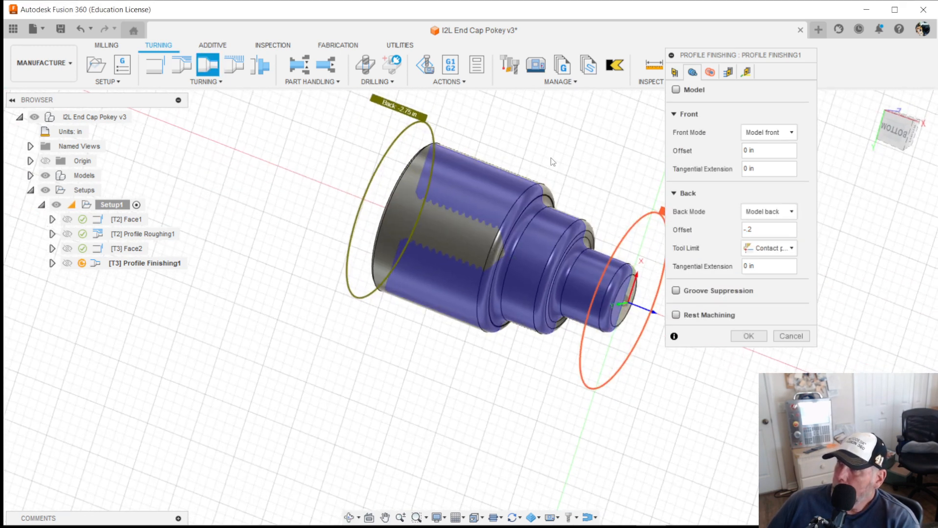
Check the finishing operation's radii, disallow grooving in its passes, and accept the operation
left_click(711, 77)
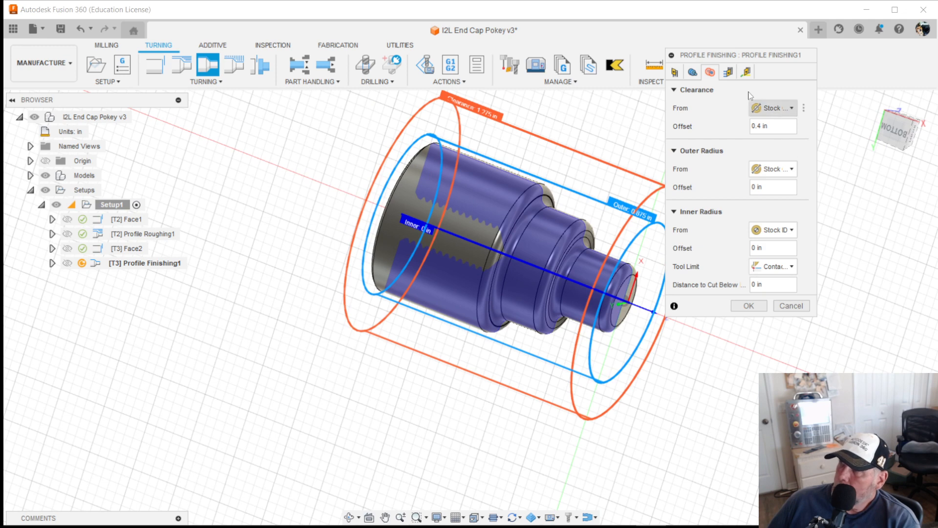
left_click(729, 73)
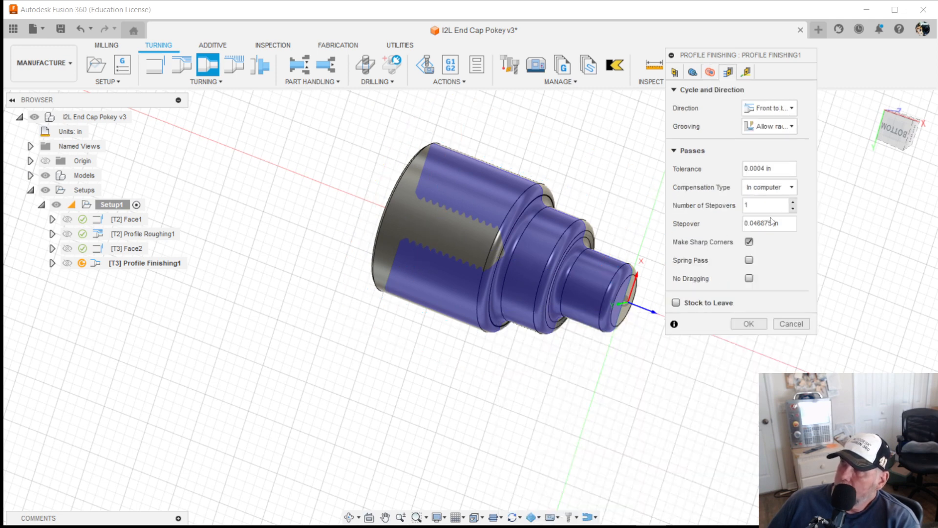
left_click(781, 126)
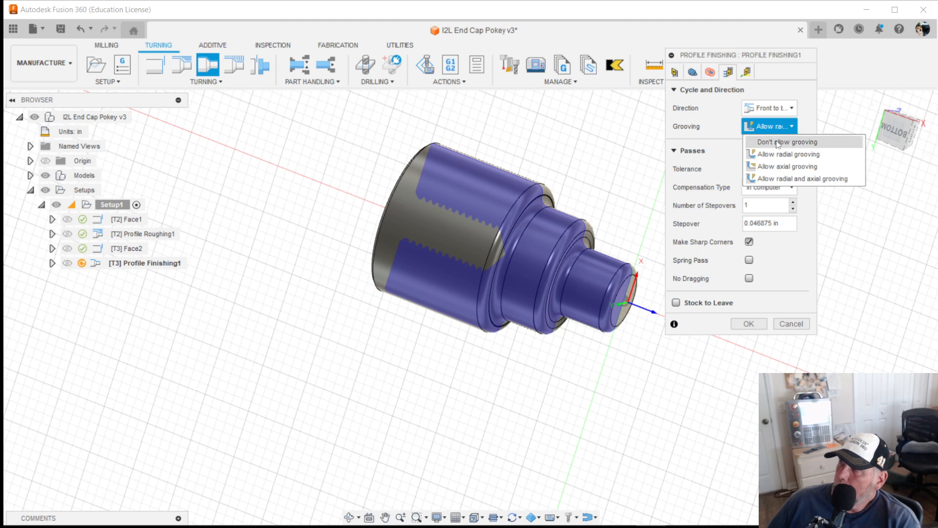
left_click(777, 142)
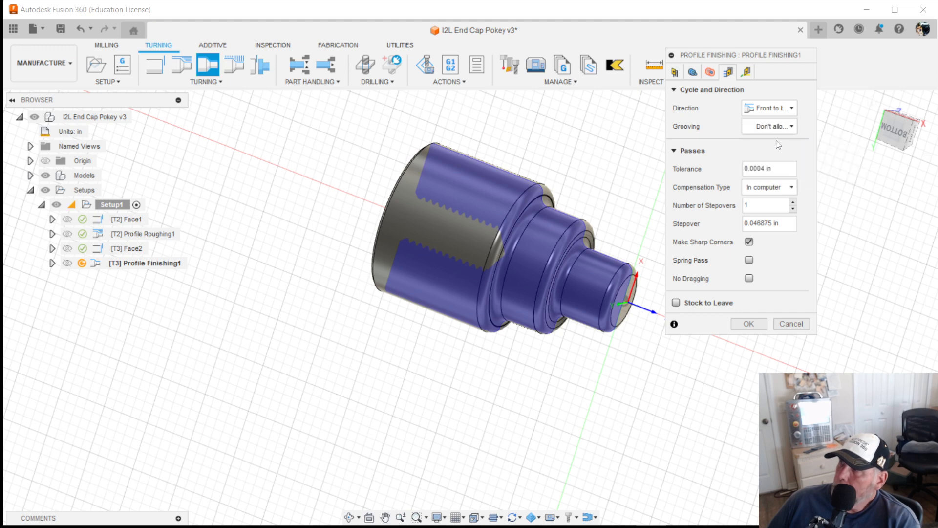
left_click(749, 323)
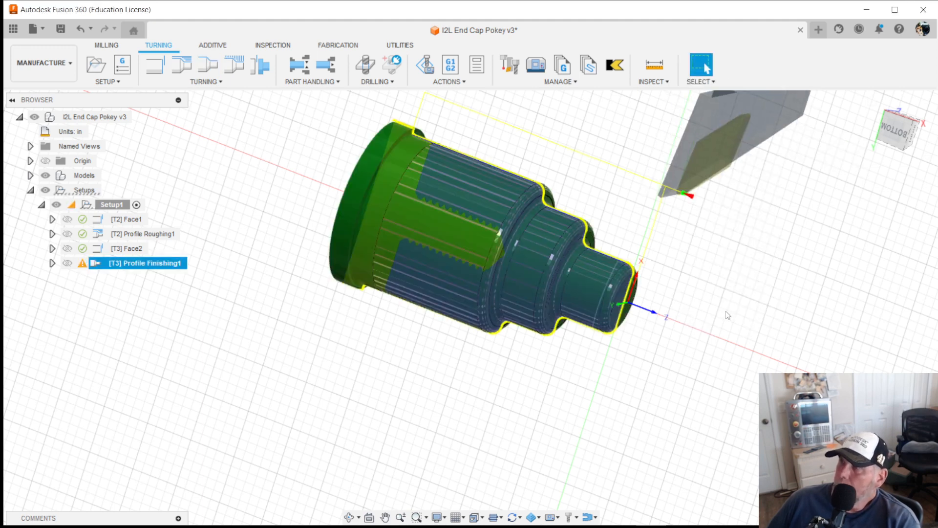
Inspect the Profile Finishing toolpath warning, then decouple the lead-out from the lead-in and set the linear lead-out angle to 90 deg
mouse_move(82, 265)
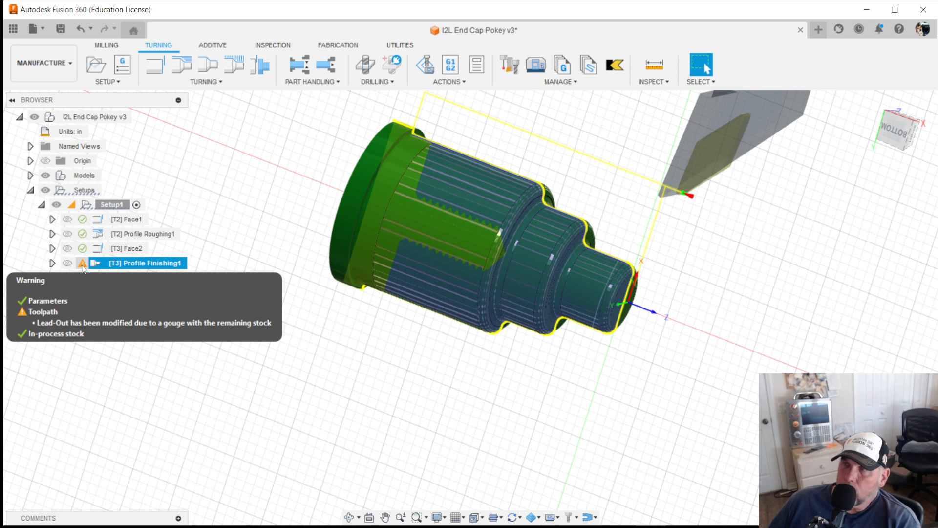
scroll(422, 136, "up", 6)
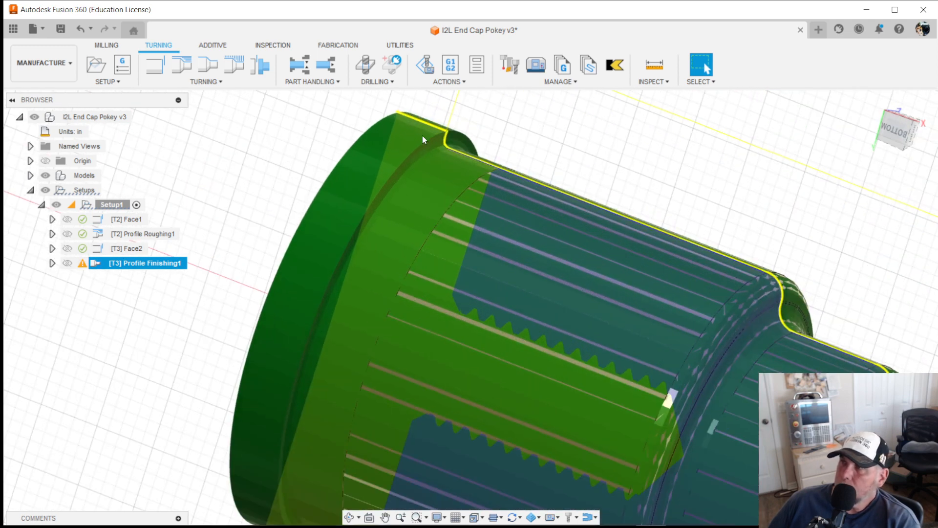
scroll(420, 151, "down", 6)
scroll(400, 156, "up", 6)
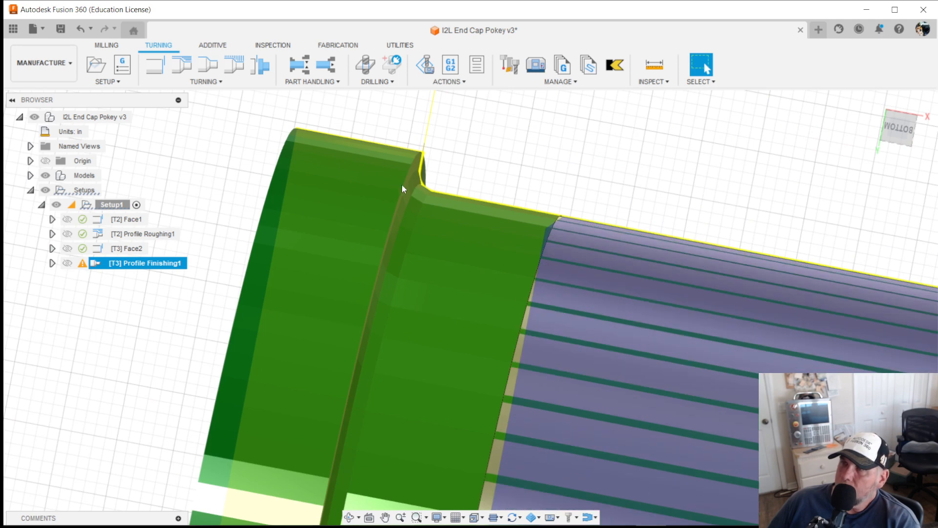
right_click(156, 272)
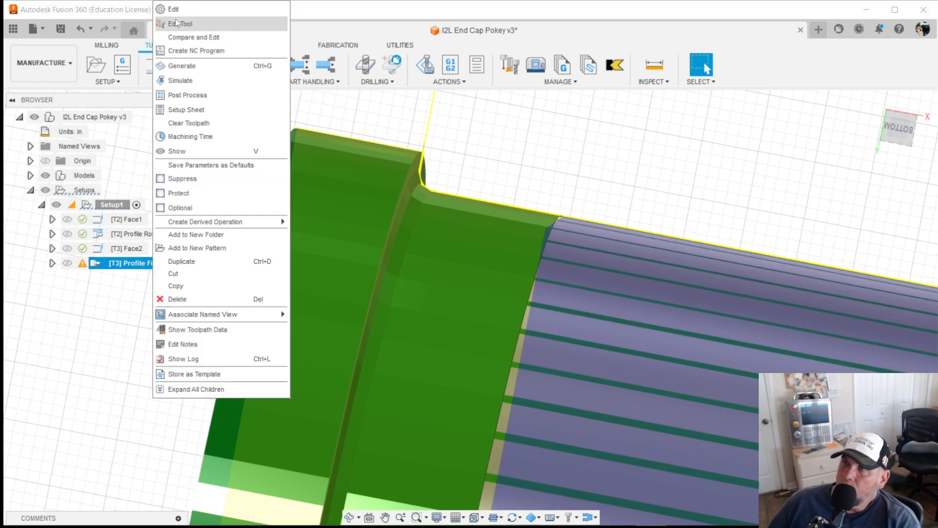
left_click(178, 14)
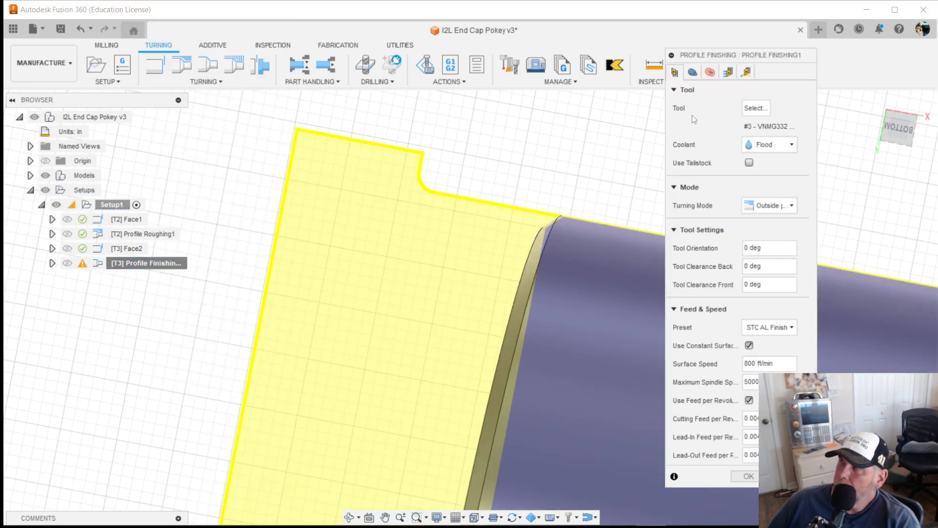
left_click(747, 73)
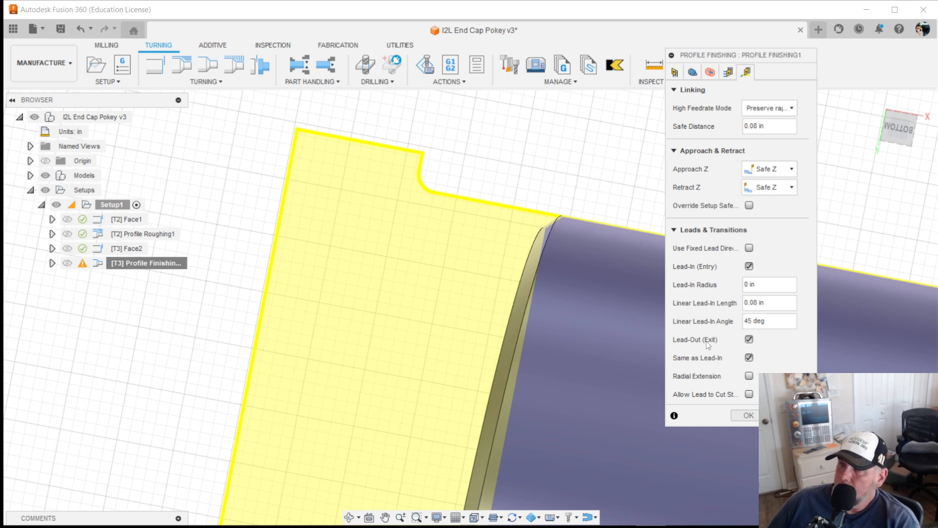
left_click(749, 357)
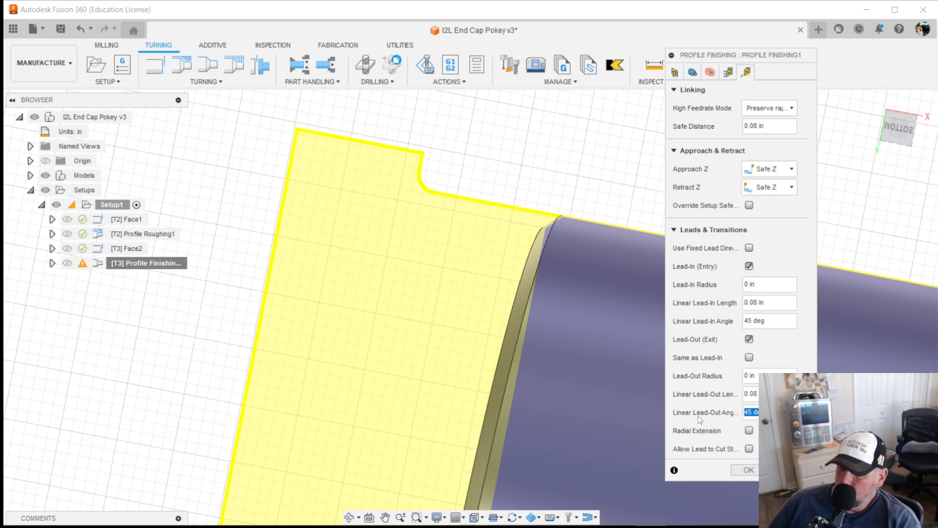
type("90")
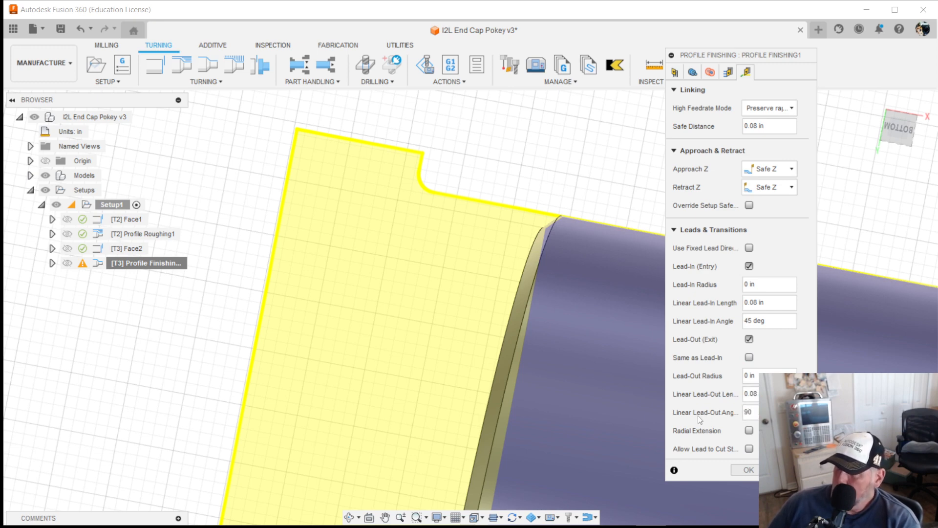
left_click(747, 470)
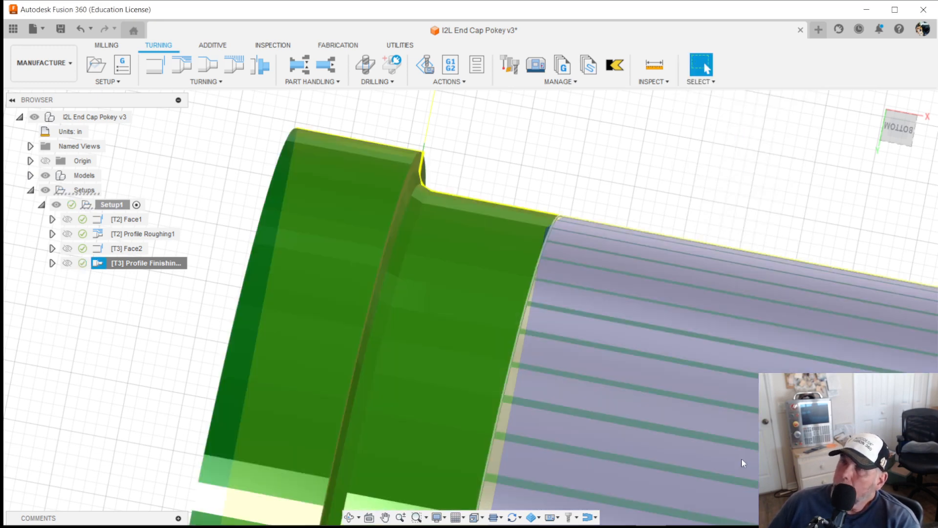
scroll(181, 285, "down", 4)
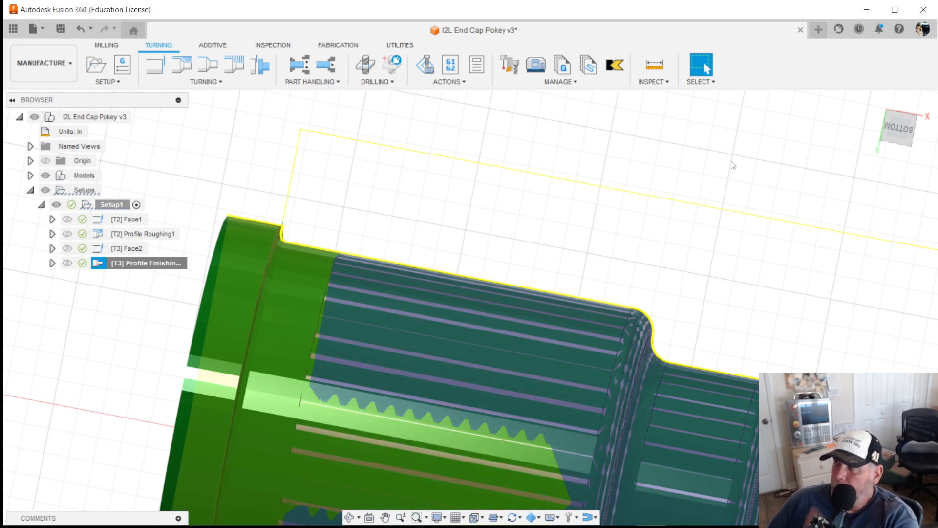
Simulate the profile finishing operation with the stock colorization set to Comparison, and close the simulation
left_click(873, 104)
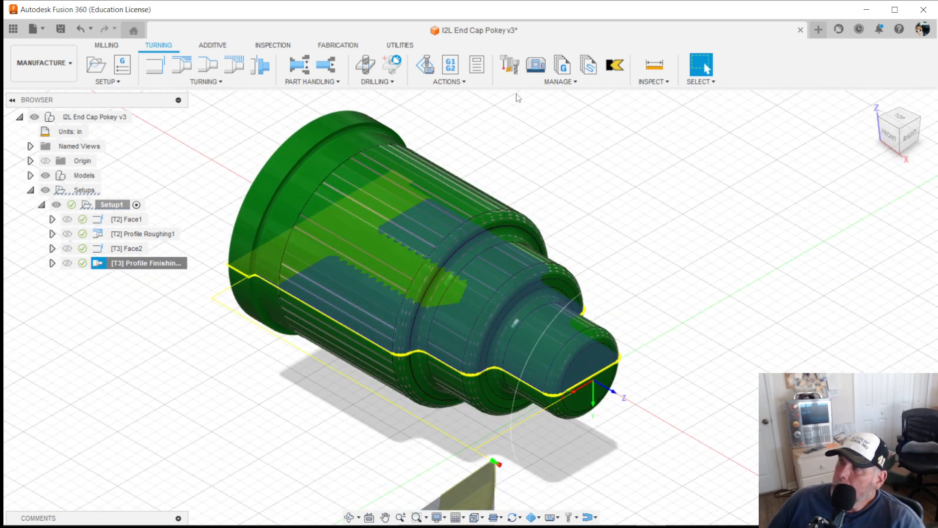
left_click(449, 82)
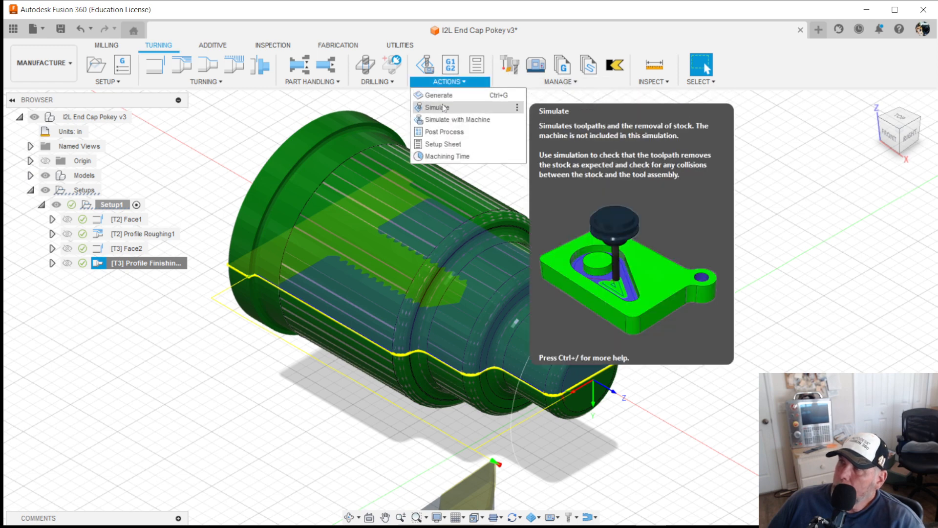
left_click(438, 107)
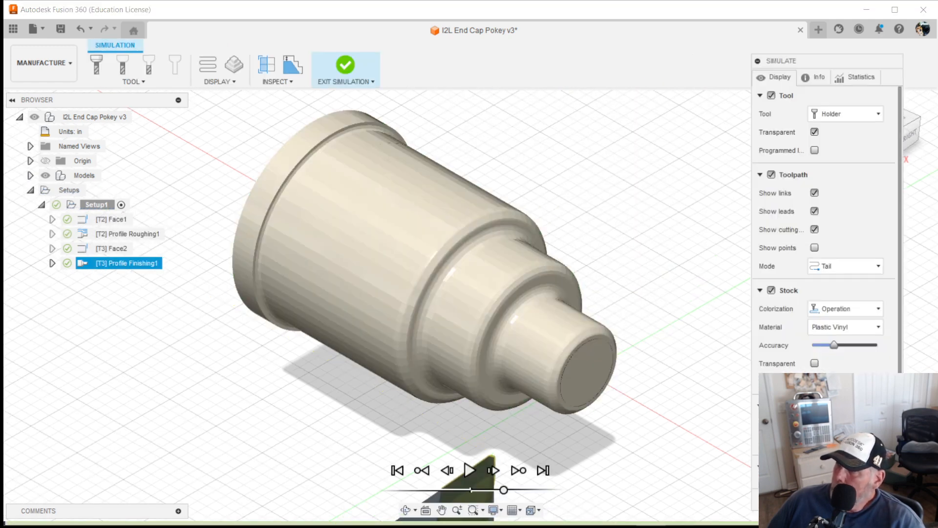
left_click(837, 309)
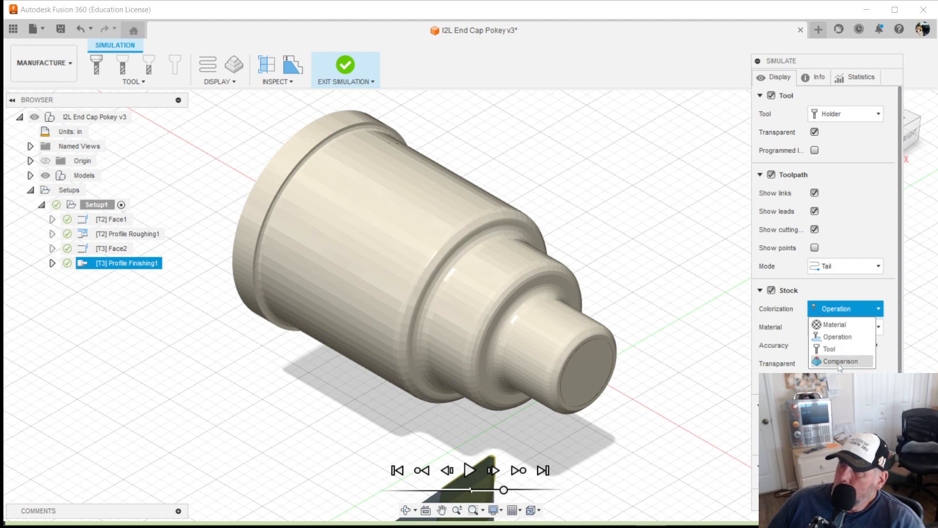
left_click(839, 362)
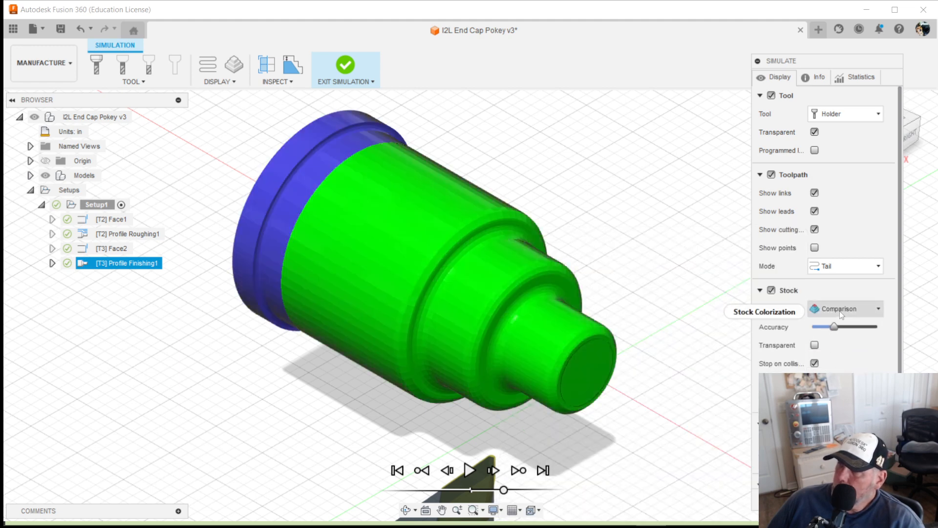
left_click(840, 311)
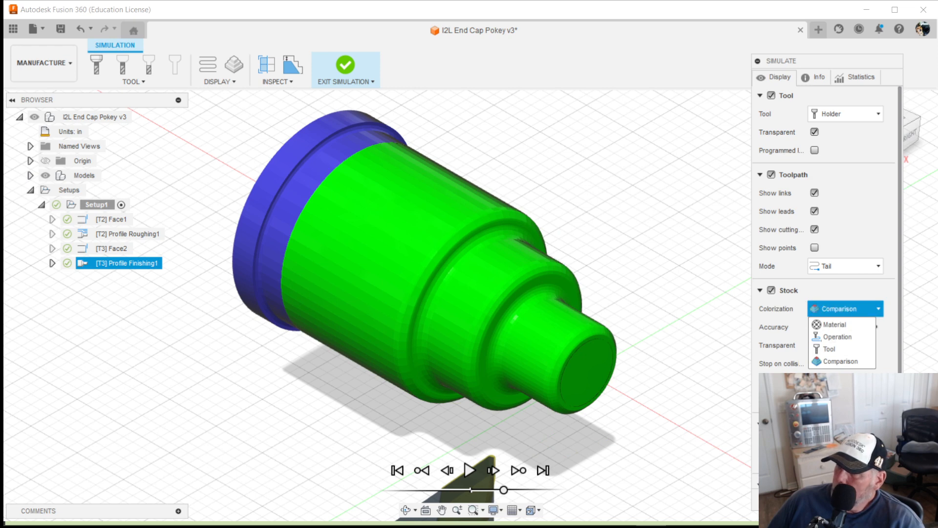
left_click(882, 499)
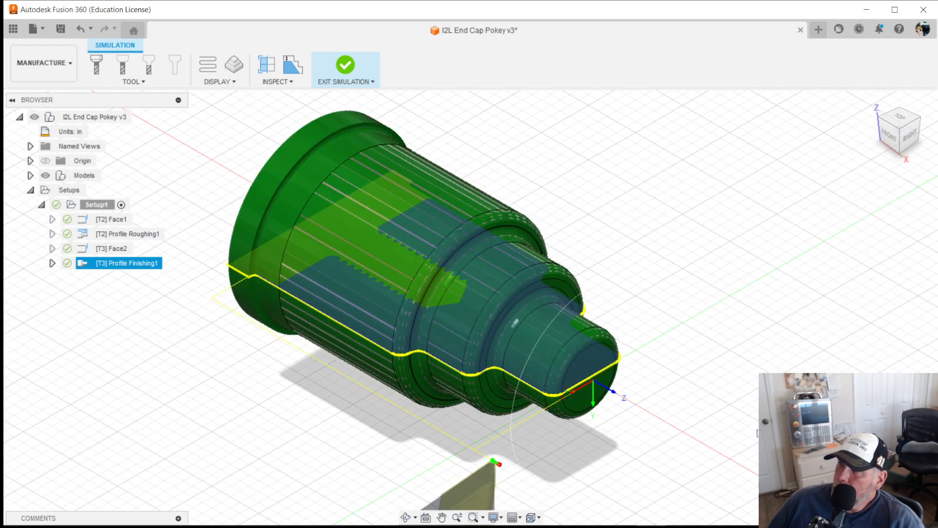
Simulate all of Setup1's operations from the raw stock, inspect the machined part from another angle, and exit the simulation
left_click(112, 204)
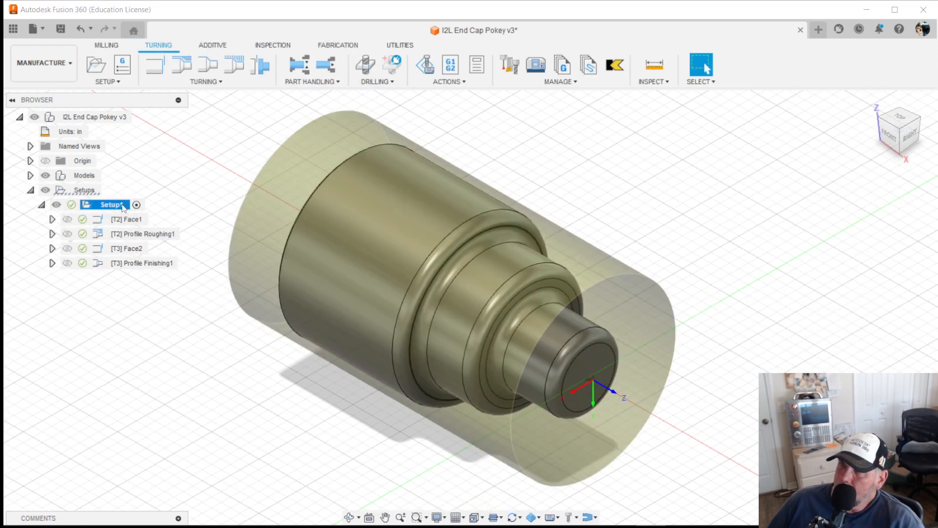
left_click(469, 83)
left_click(470, 117)
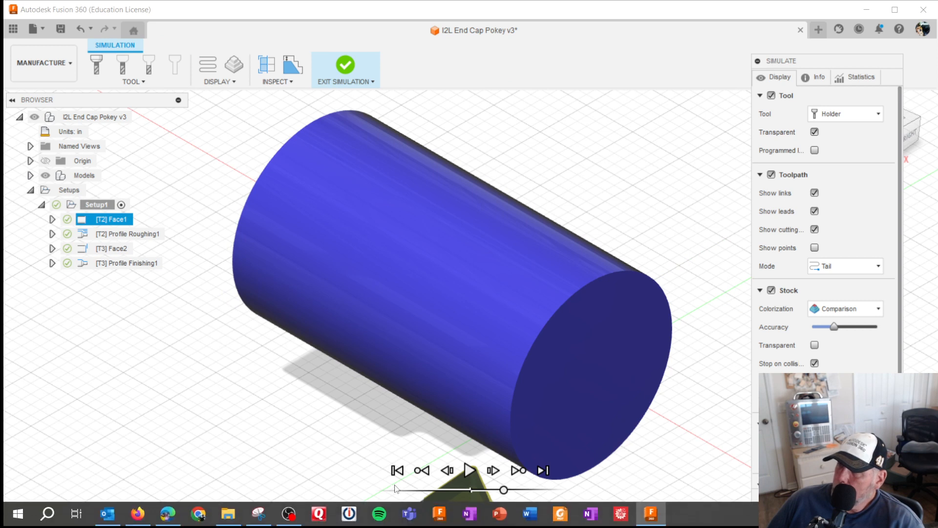
left_click(469, 470)
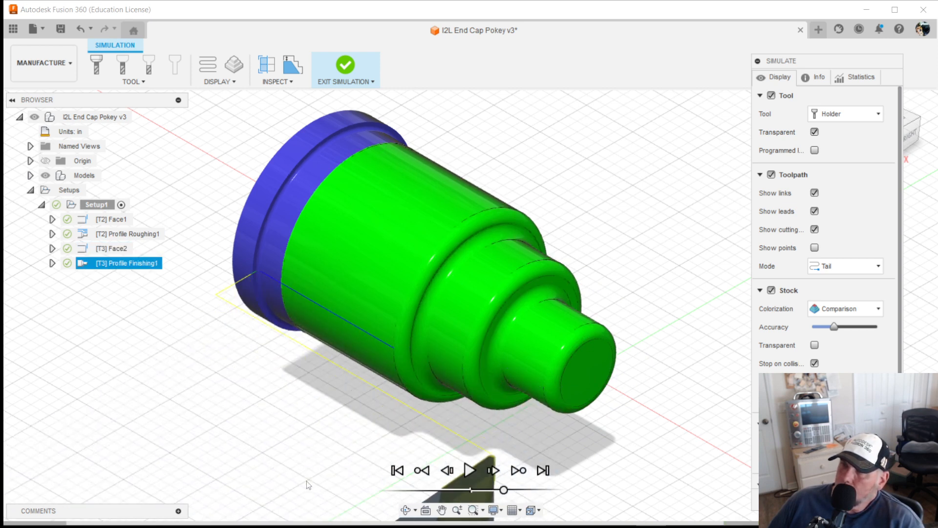
middle_click_drag(415, 400, 486, 413, "shift")
mouse_move(778, 527)
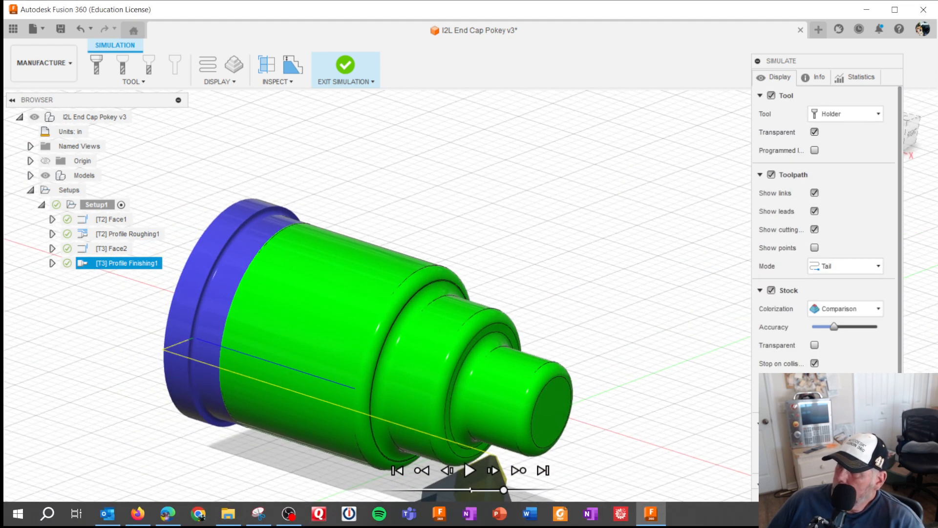
key("Escape")
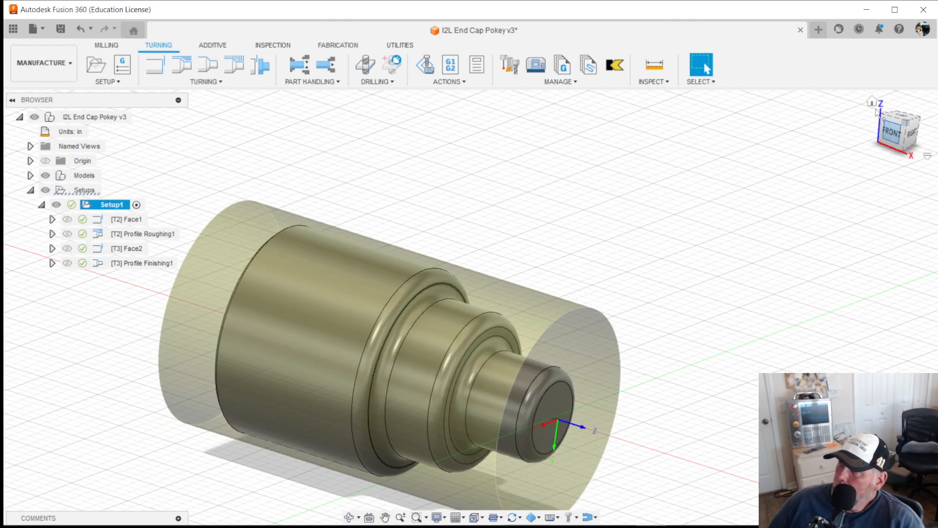
left_click(872, 102)
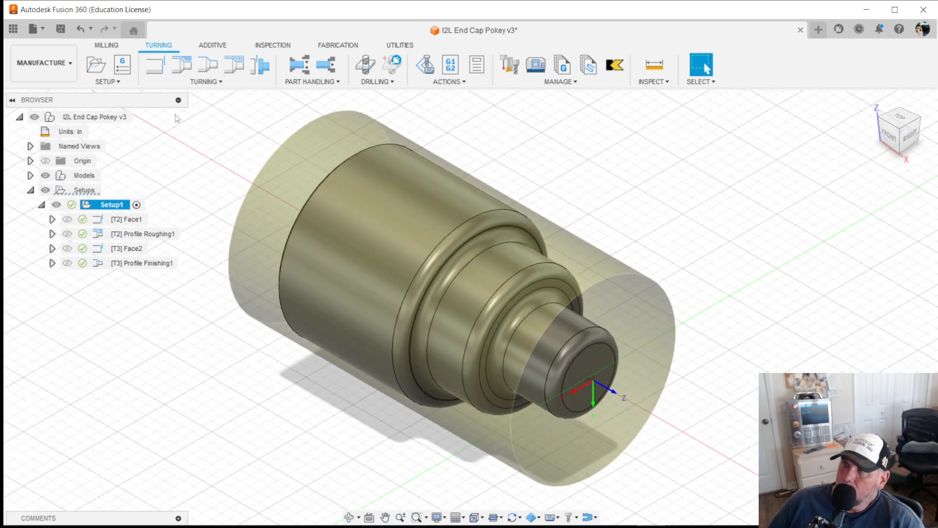
Start a Turning Part operation with the grooving tool 7 - 3MM Parting .118 from I2L_CNC Lathe_Tools and its Parting preset
left_click(204, 82)
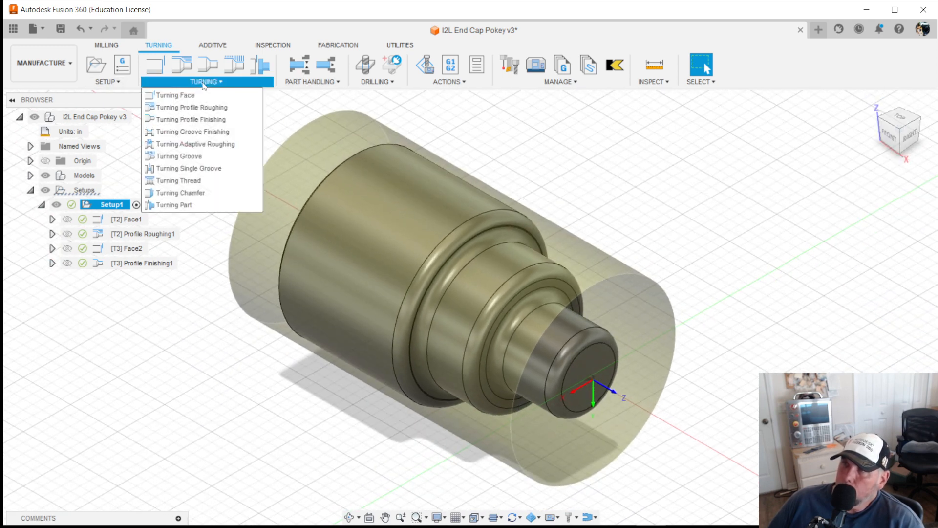
left_click(177, 205)
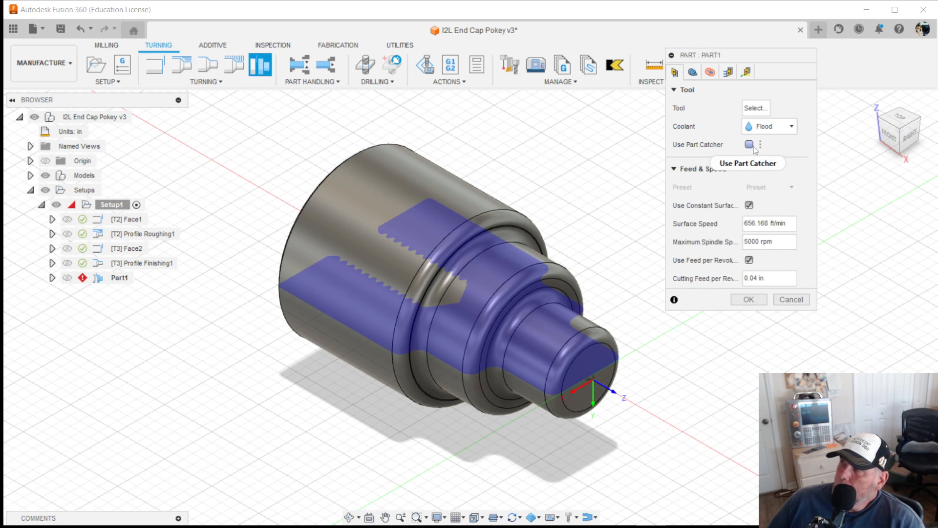
left_click(755, 108)
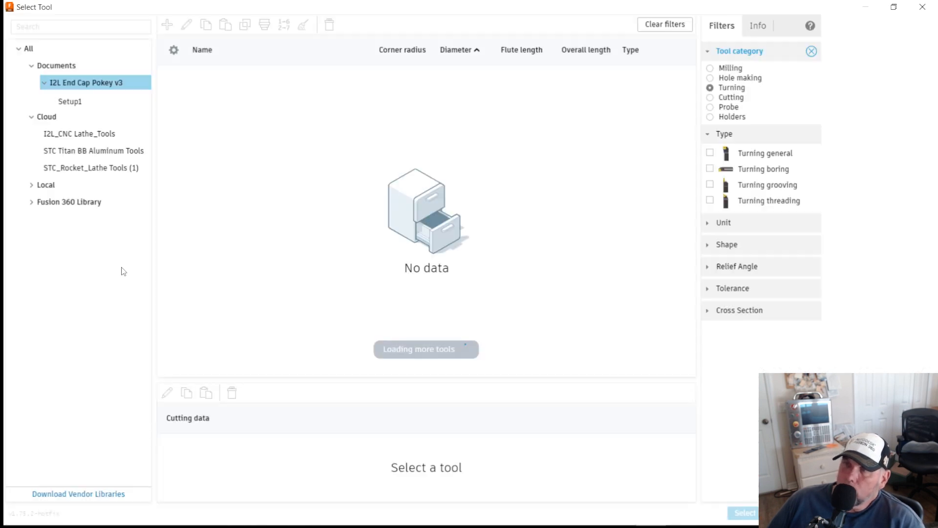
left_click(82, 135)
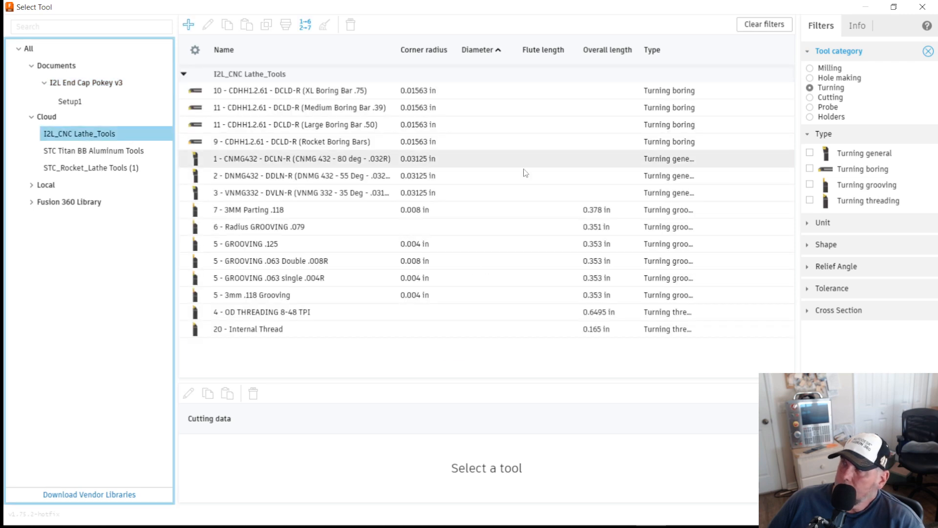
left_click(811, 185)
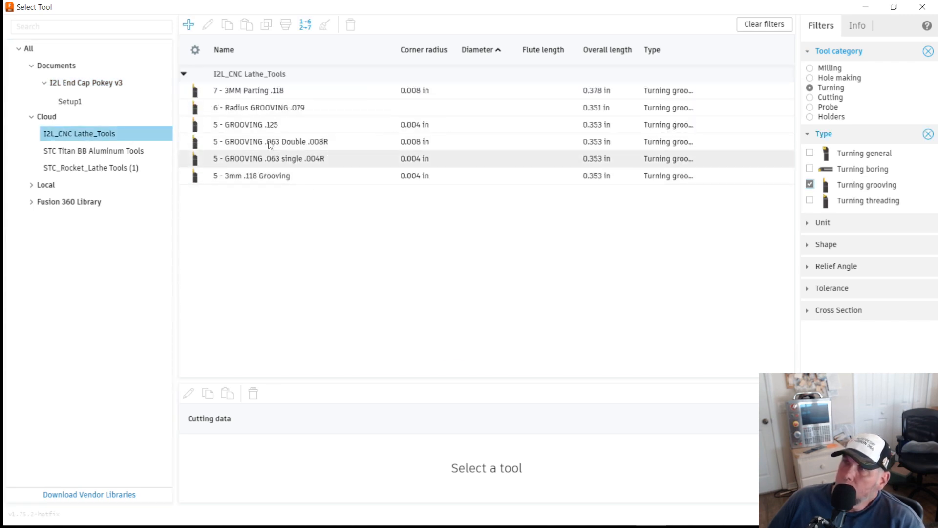
left_click(295, 90)
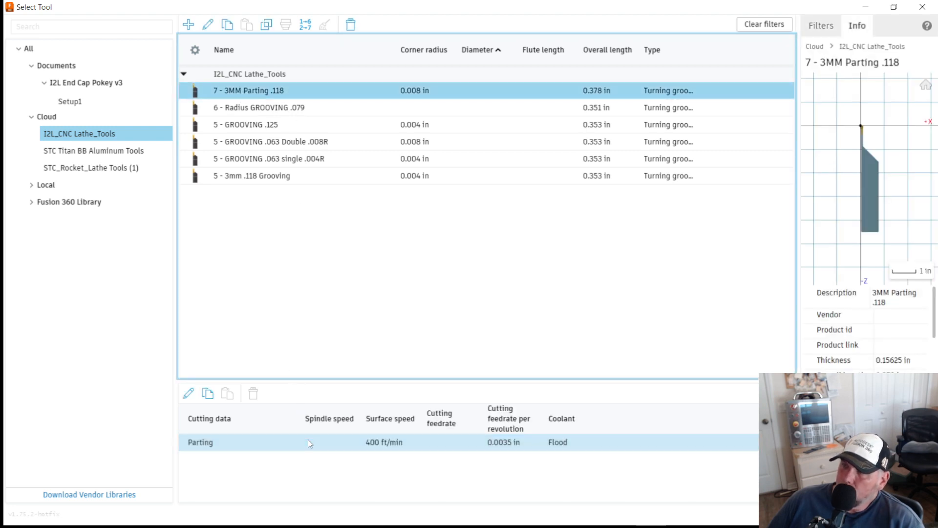
left_click(307, 445)
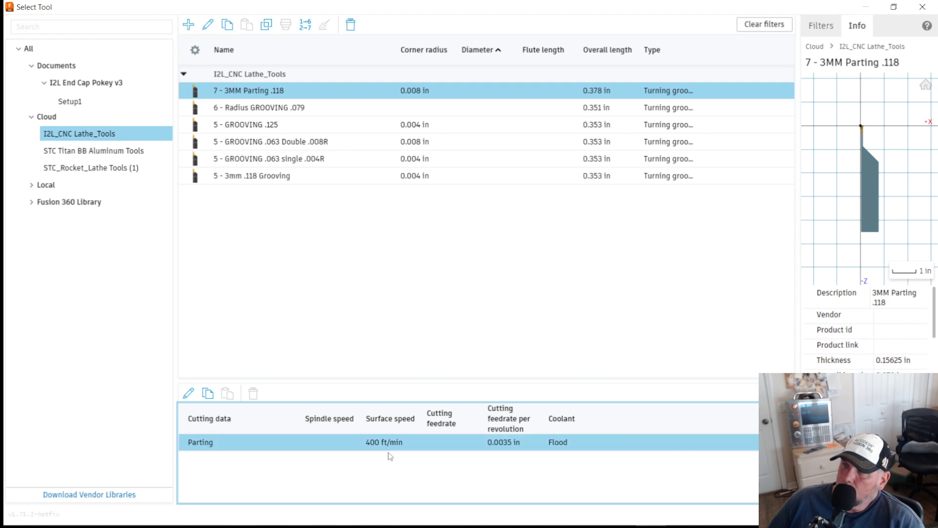
left_click(521, 447)
left_click(867, 514)
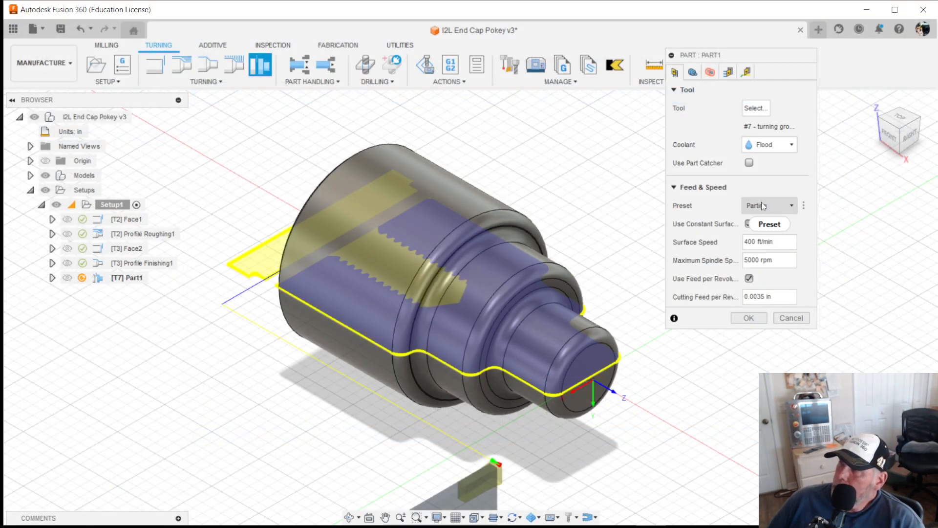
Check the parting operation's geometry and radii, enable 0.004 in axial stock to leave in its passes, and accept the operation
left_click(692, 72)
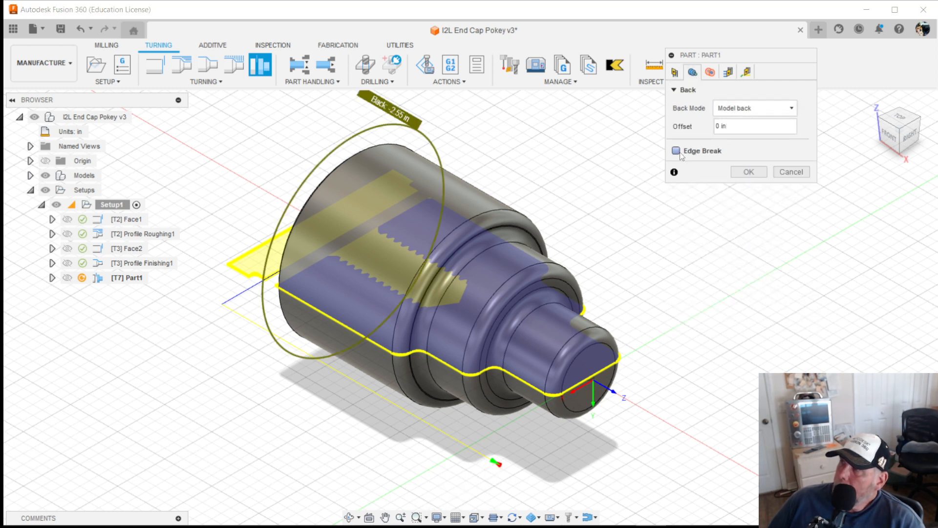
left_click(711, 74)
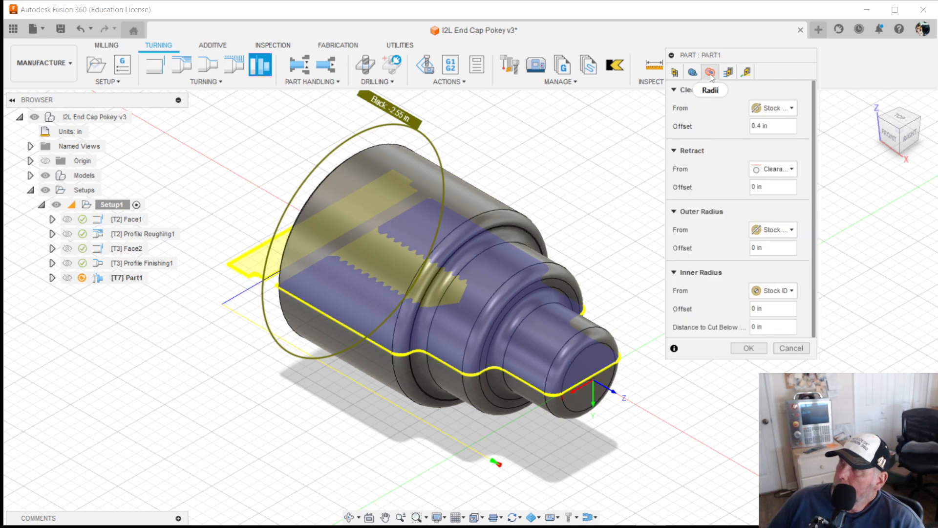
left_click(693, 73)
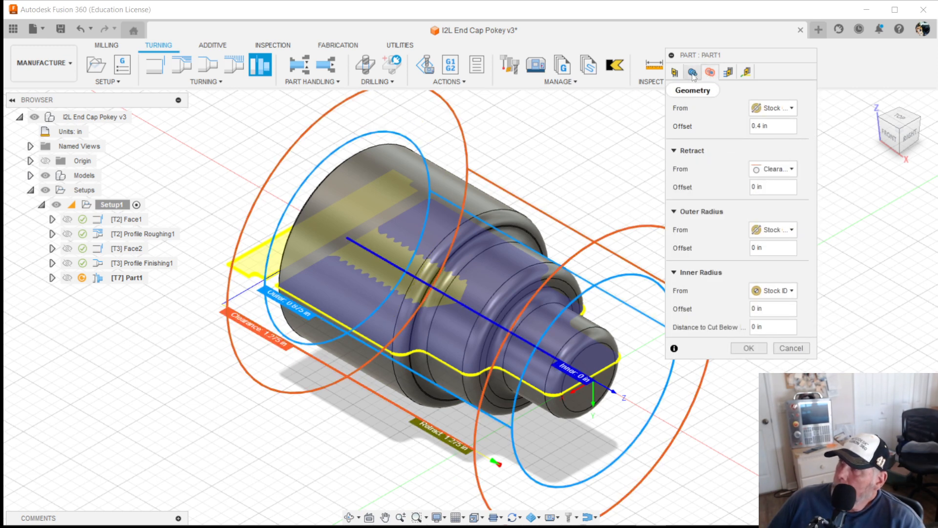
left_click(711, 72)
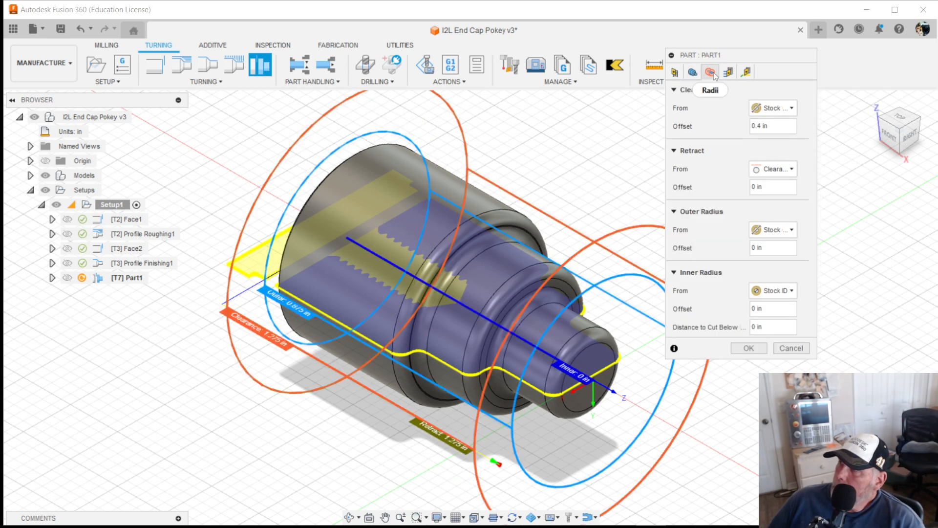
left_click(729, 72)
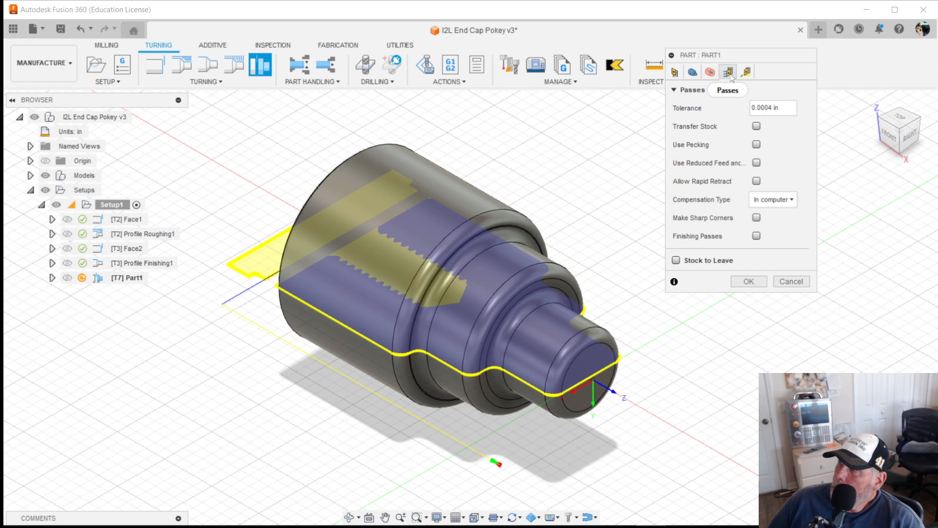
left_click(676, 261)
middle_click_drag(236, 207, 275, 246, "shift")
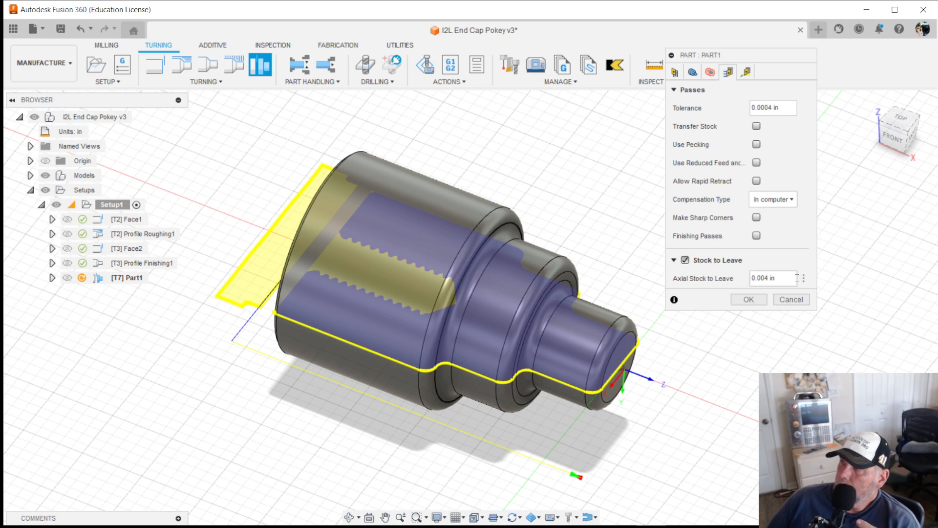
left_click(748, 299)
Simulate Setup1's operations from the raw stock with adjusted playback speed, and pause near the end of the profile finishing pass
middle_click_drag(739, 312, 756, 191, "shift")
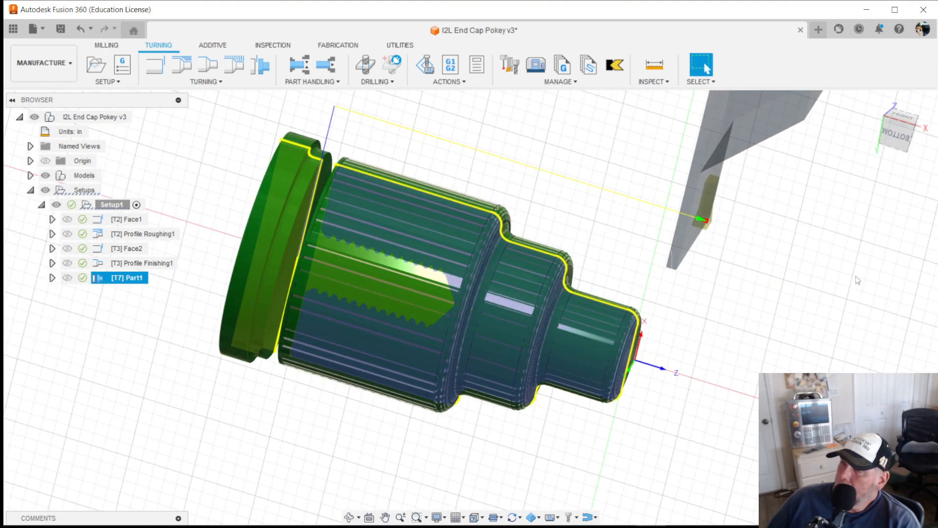
mouse_move(720, 329)
middle_mouse_down("shift")
mouse_move(721, 298)
mouse_move(711, 316)
middle_mouse_up("shift")
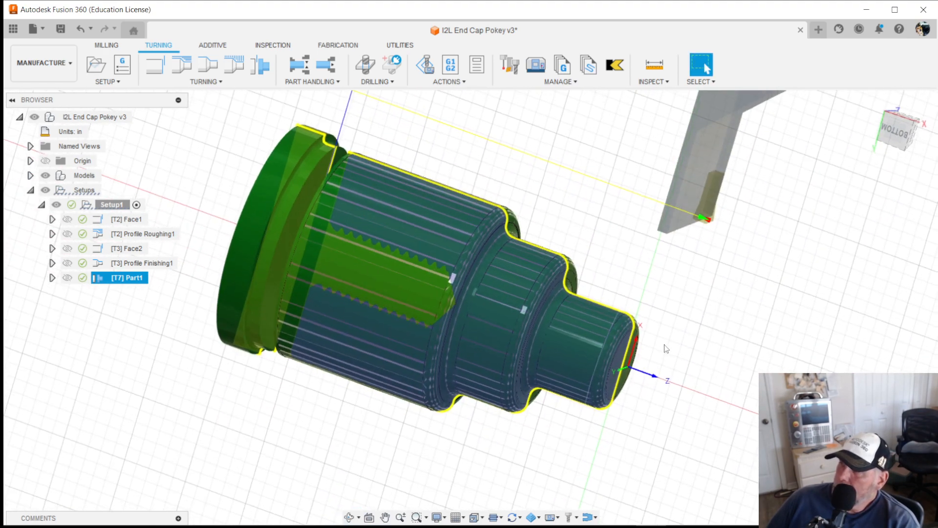
scroll(664, 345, "down", 2)
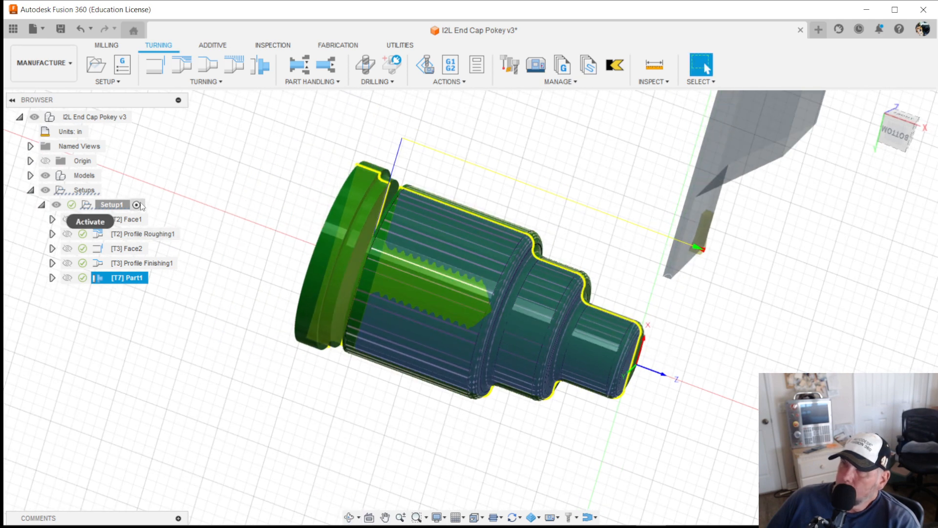
left_click(116, 208)
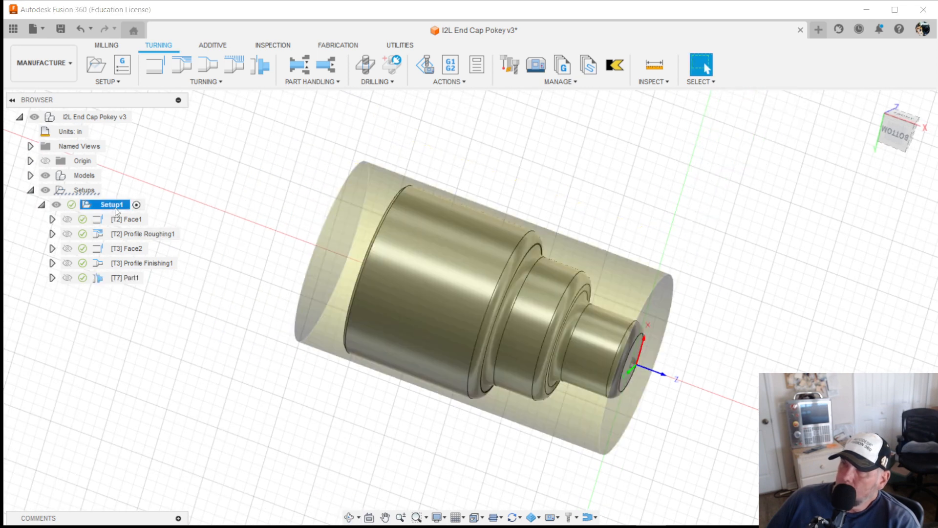
left_click(449, 82)
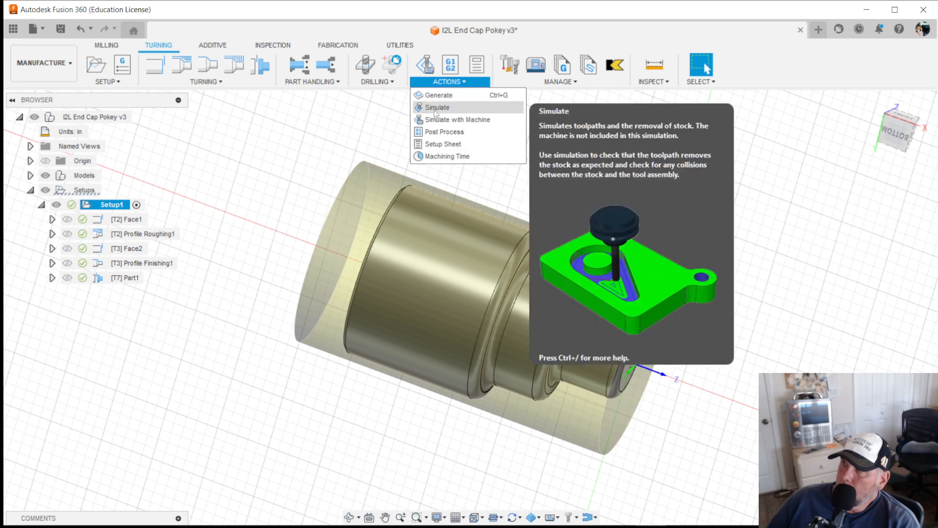
left_click(441, 105)
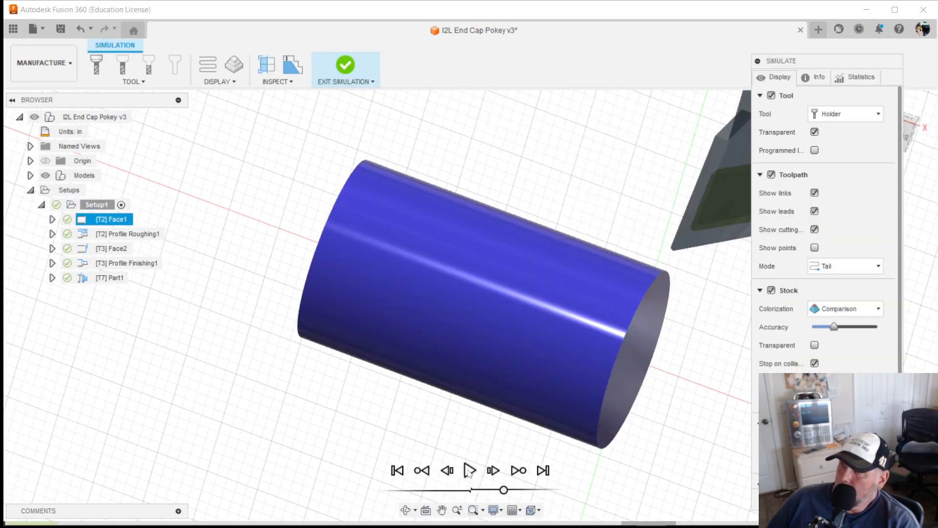
left_click(470, 471)
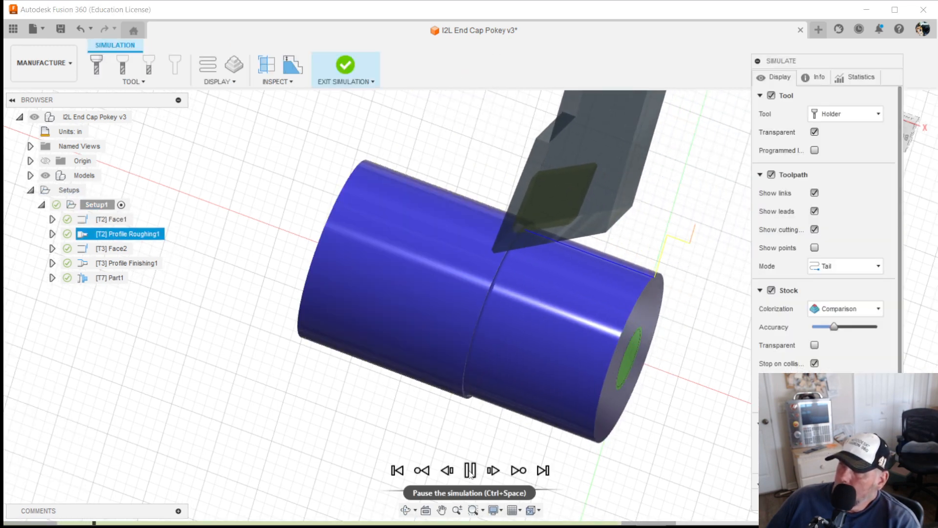
left_click_drag(503, 491, 512, 492)
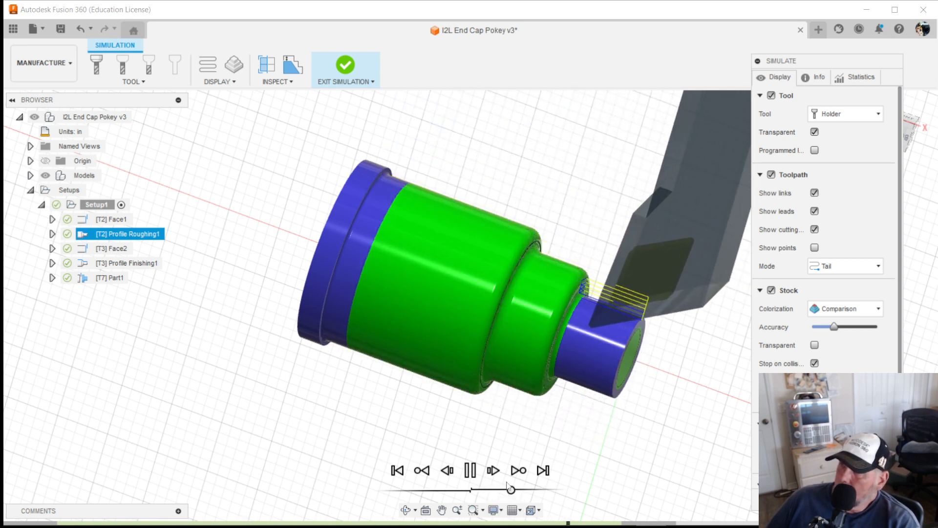
mouse_move(511, 490)
left_mouse_down()
mouse_move(492, 490)
mouse_move(502, 492)
left_mouse_up()
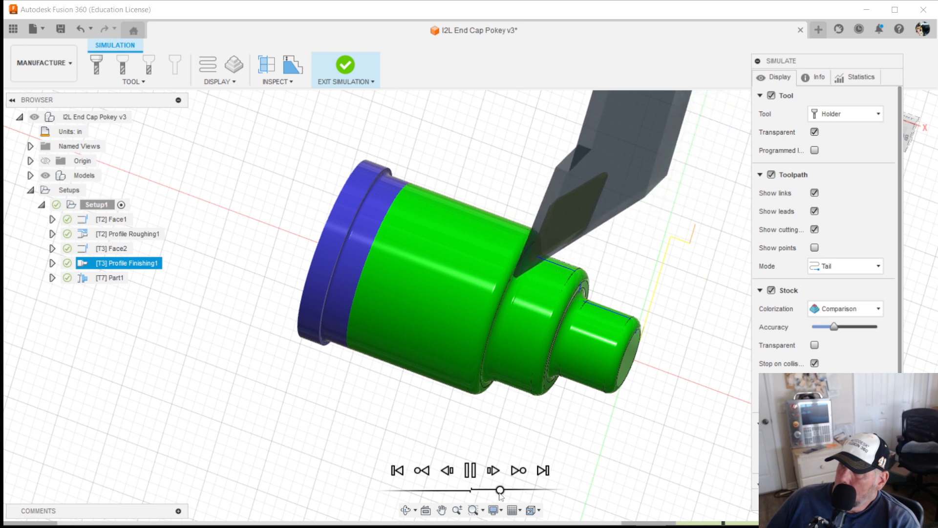
left_click(472, 470)
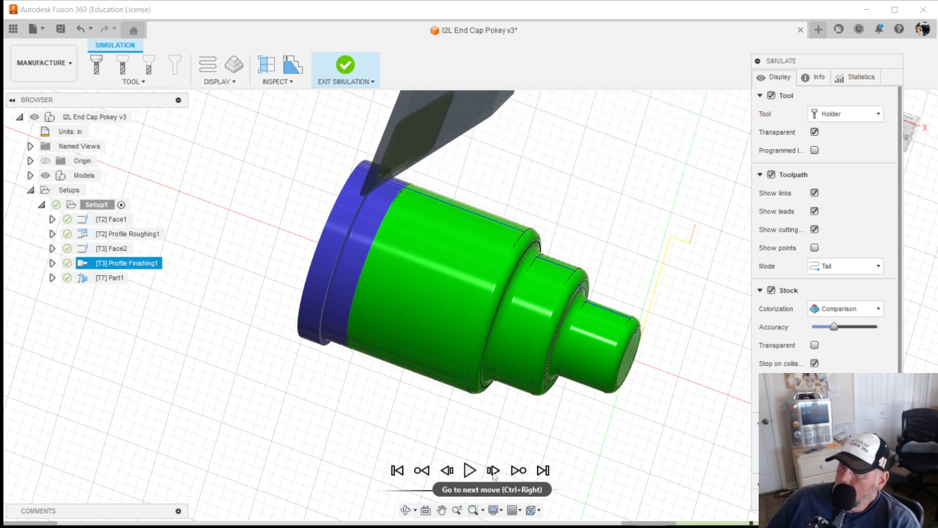
Advance the simulation move by move from the end of profile finishing into the Part1 parting cut
left_click(492, 473)
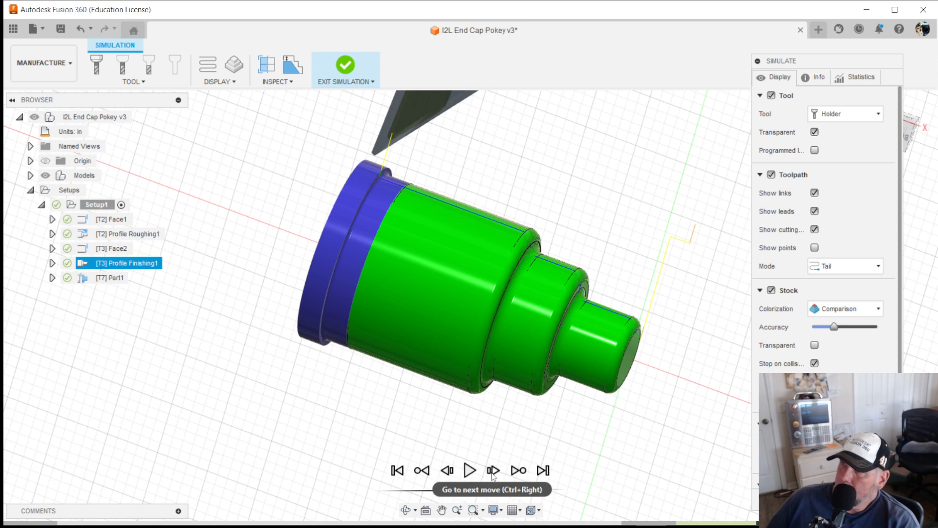
left_click(493, 473)
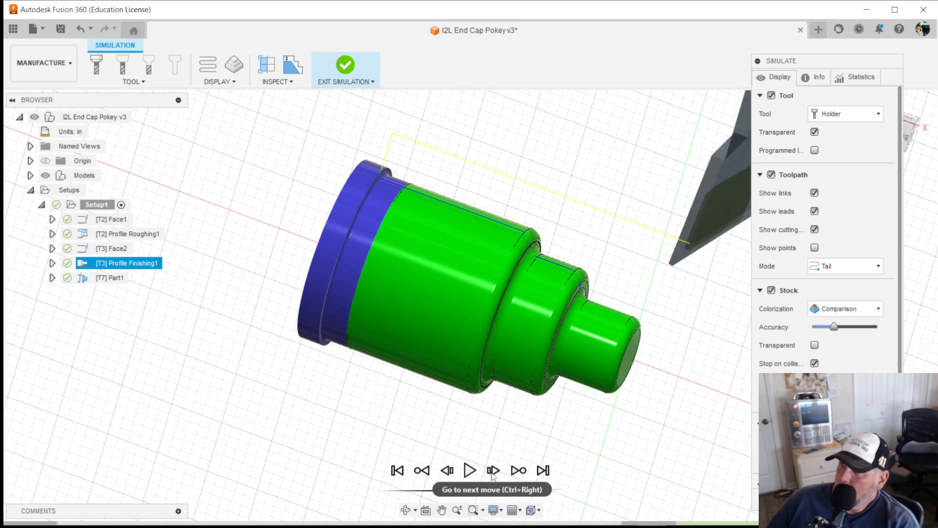
left_click(493, 473)
left_click(493, 474)
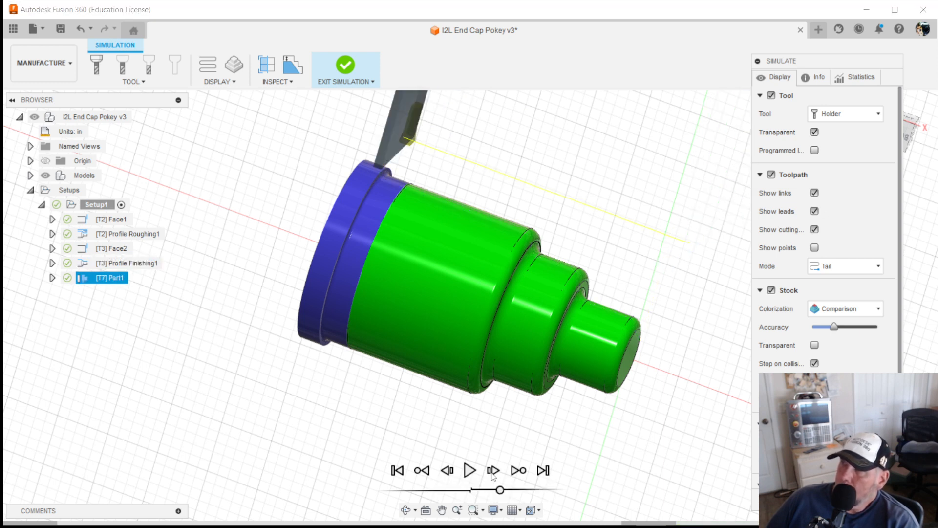
middle_click_drag(491, 424, 506, 375, "shift")
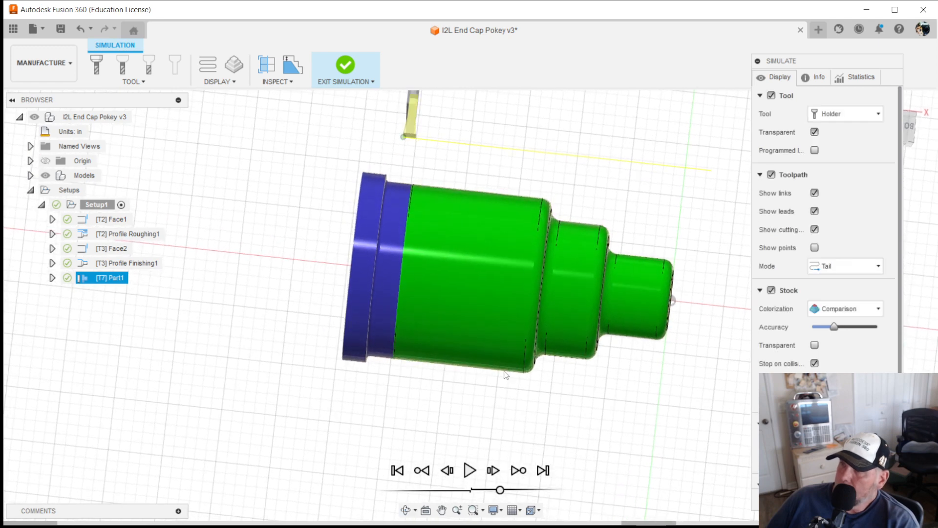
left_click(494, 472)
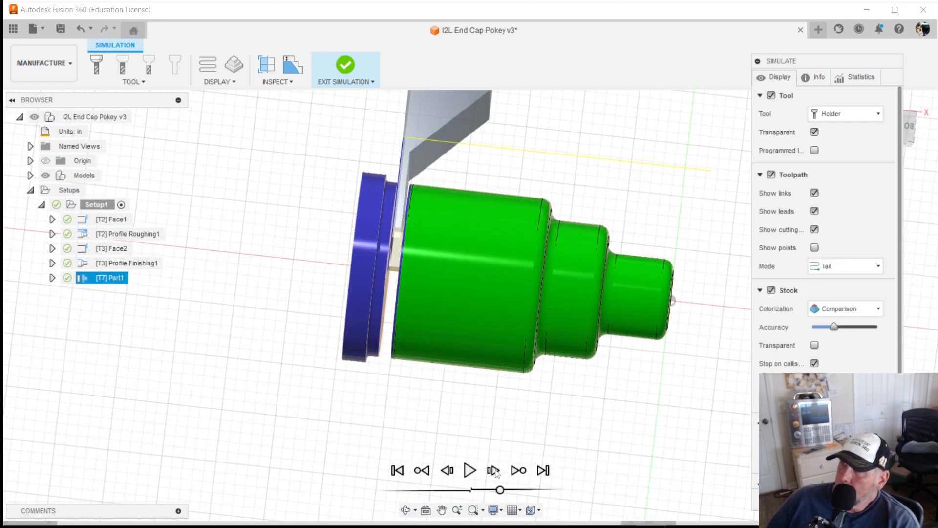
Inspect the parting tool in its groove up close, play the simulation to its end, and exit it
middle_click_drag(476, 308, 409, 207, "shift")
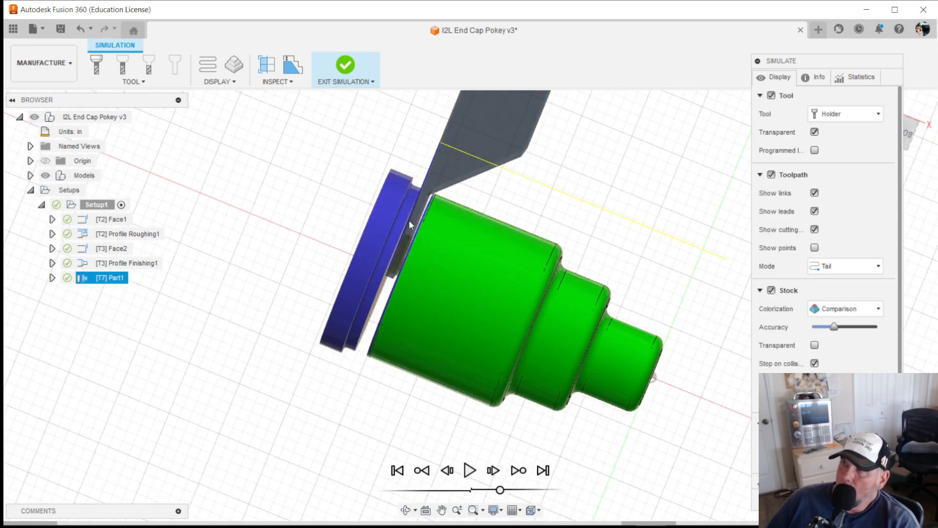
scroll(439, 228, "up", 8)
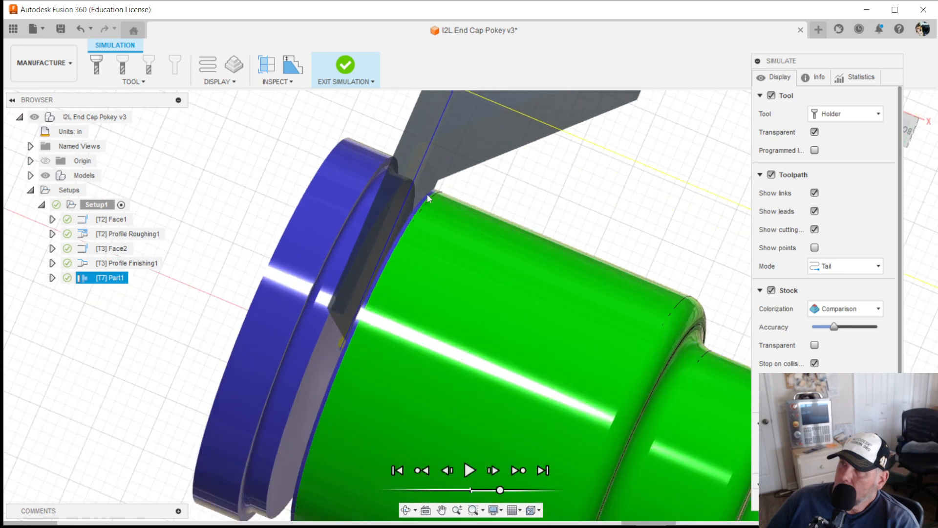
scroll(427, 198, "down", 6)
middle_click_drag(433, 228, 437, 247, "shift")
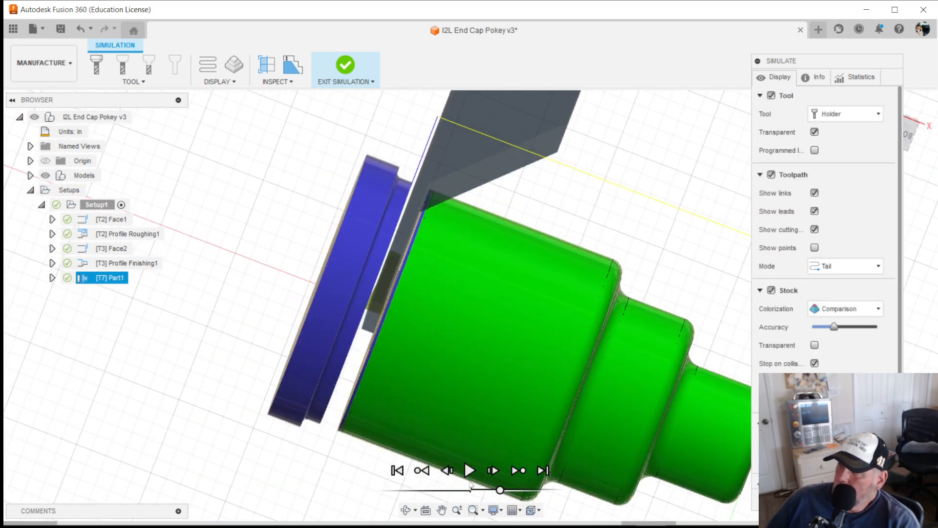
left_click(470, 470)
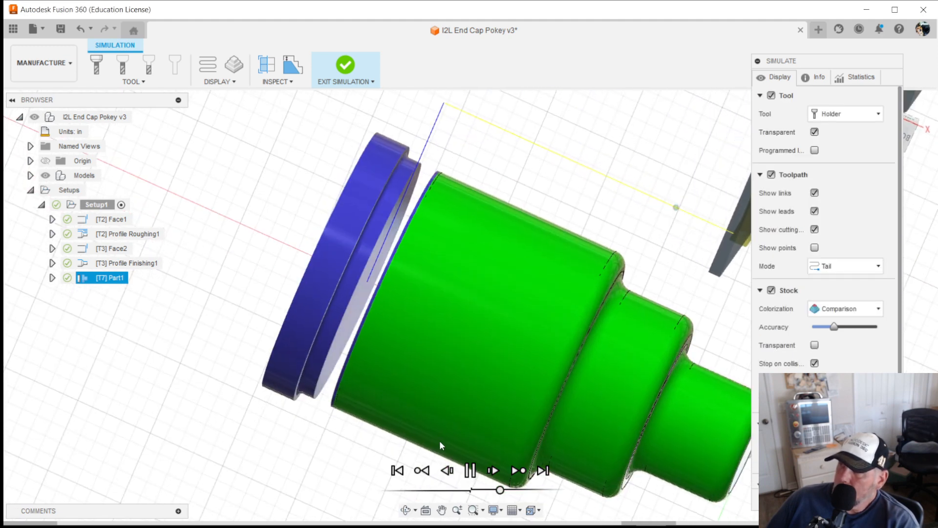
scroll(439, 441, "down", 4)
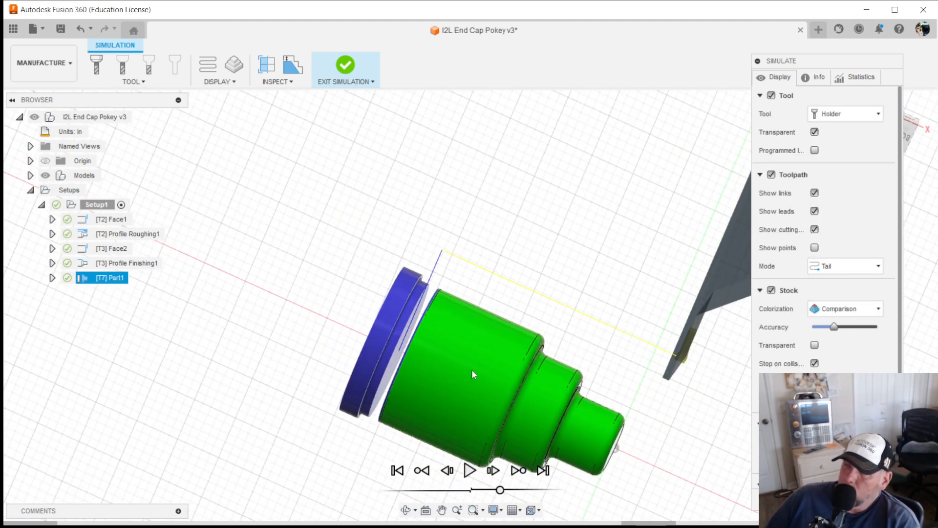
left_click(883, 501)
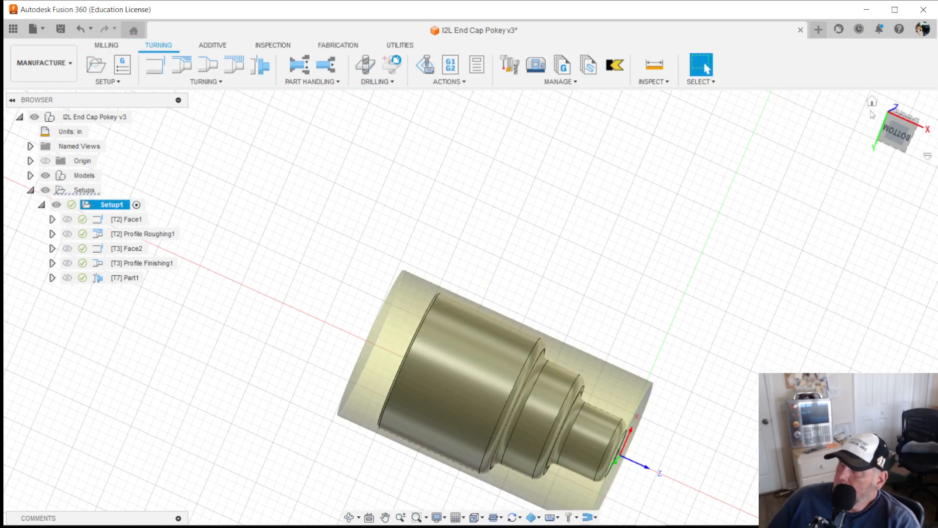
Save the design in its home view and generate Setup1's setup sheet in the NC Programs folder
left_click(873, 103)
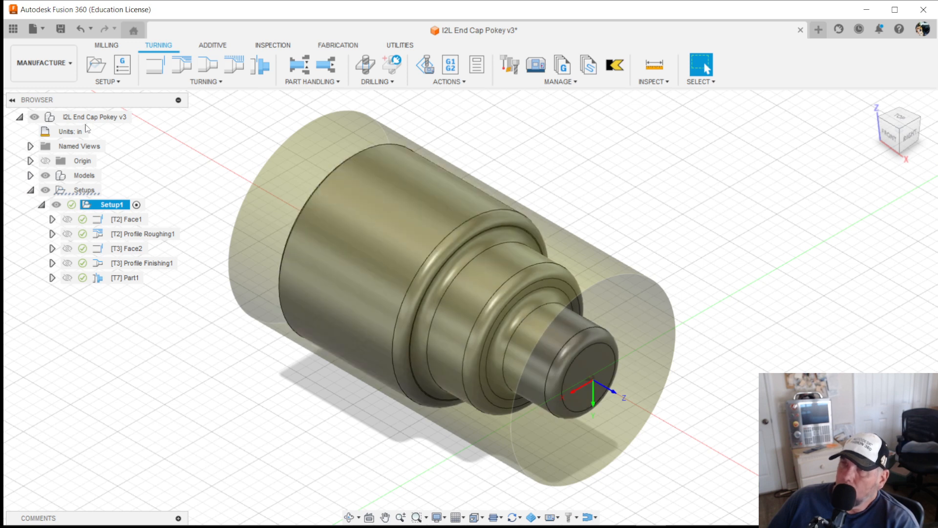
left_click(45, 29)
left_click(75, 145)
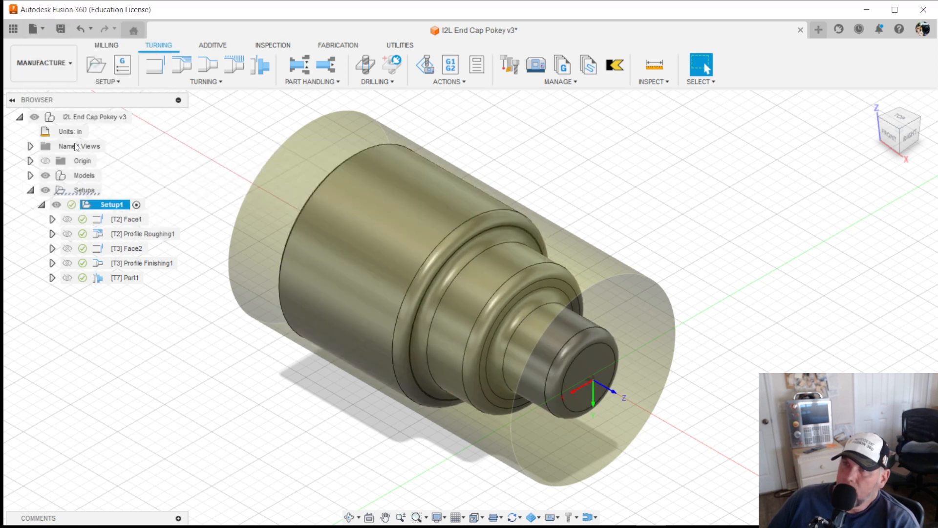
left_click(481, 305)
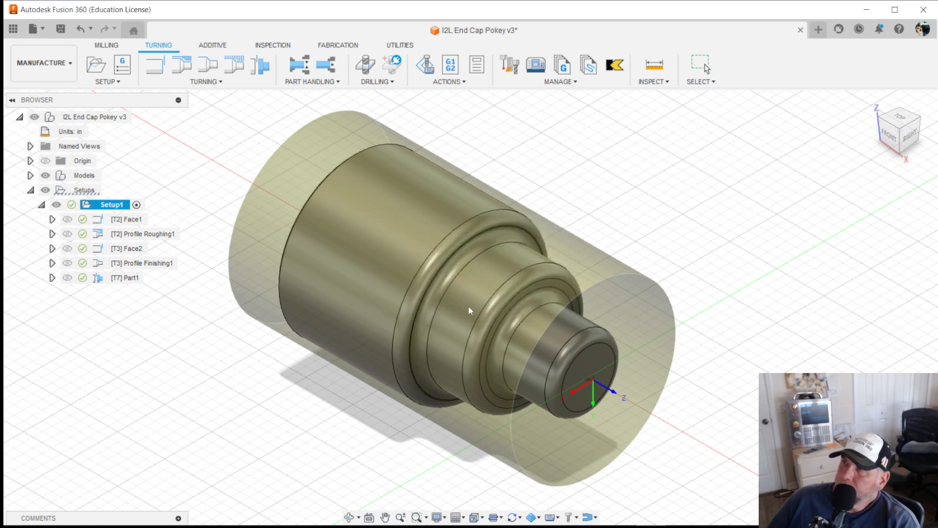
left_click(477, 70)
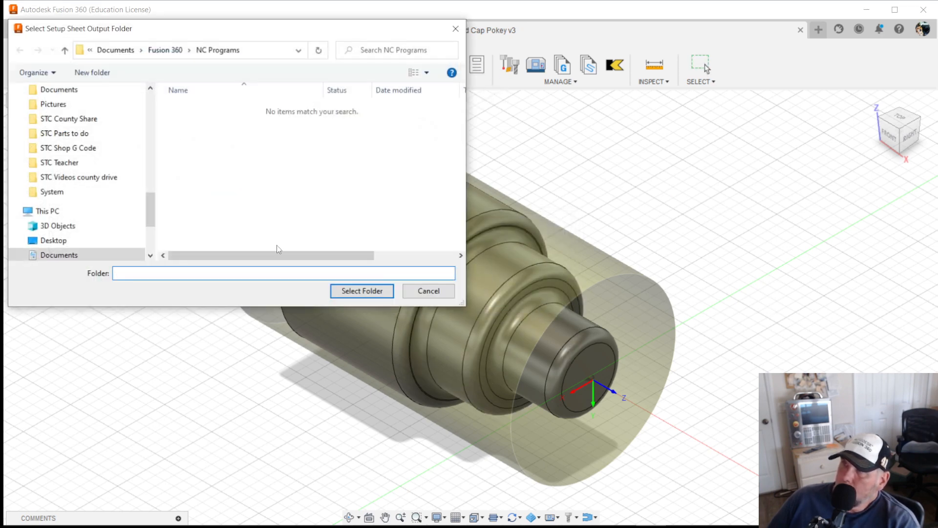
left_click(361, 291)
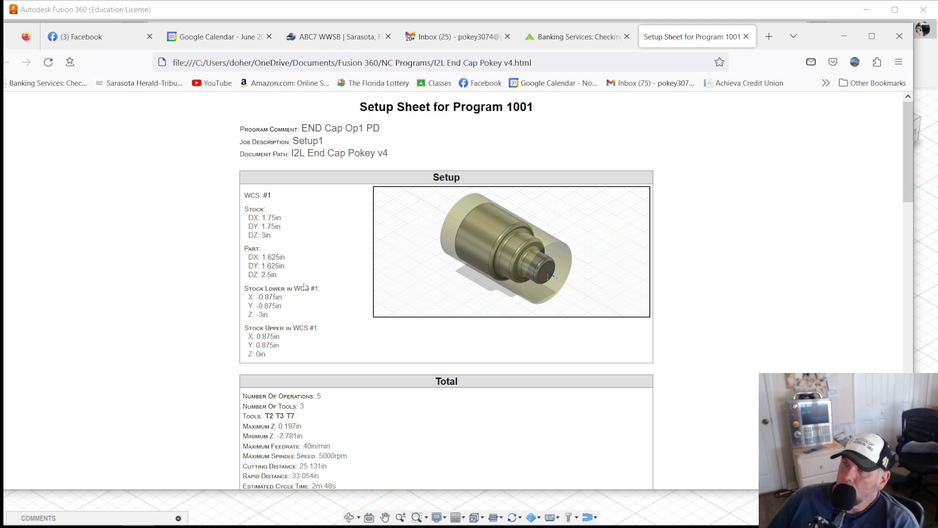
Review the setup sheet's totals, cycle times, tools and operations in the browser, and switch back to Fusion 360
scroll(322, 414, "down", 5)
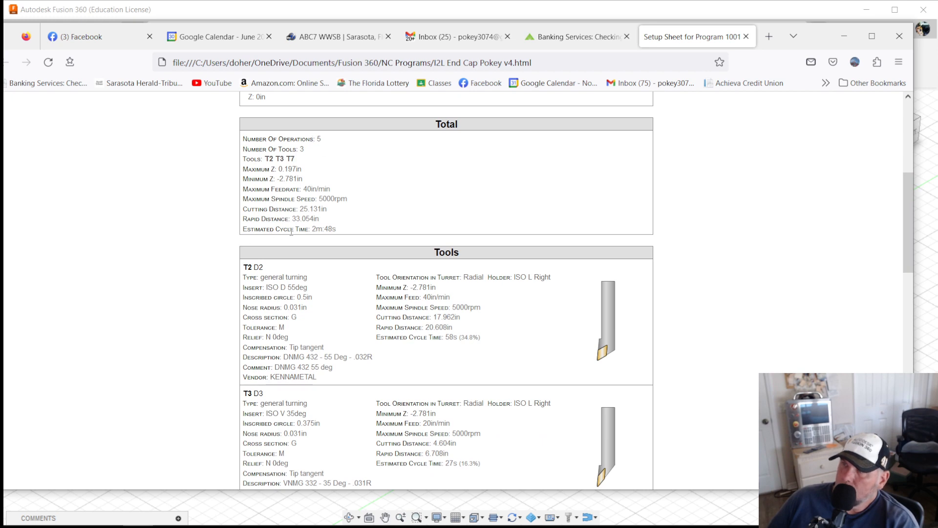
left_click_drag(312, 229, 337, 229)
left_click(348, 285)
scroll(351, 287, "down", 7)
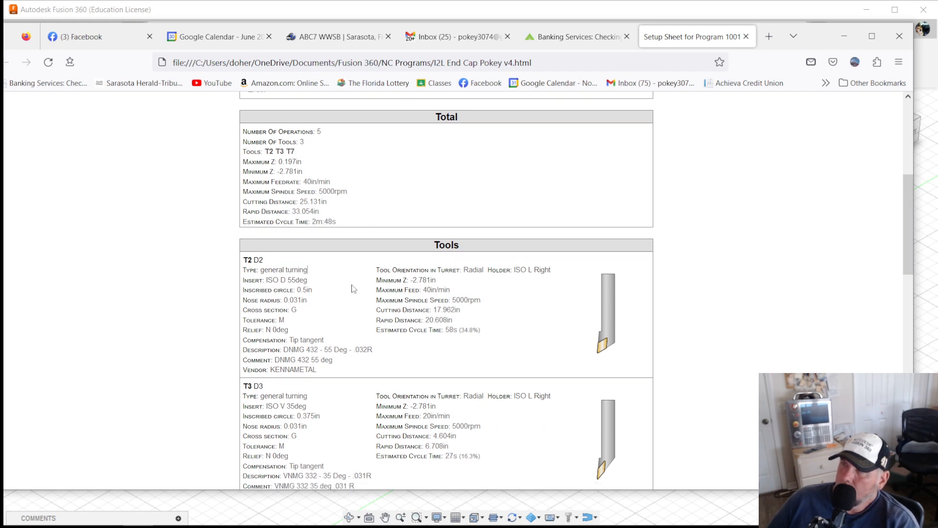
scroll(352, 289, "down", 8)
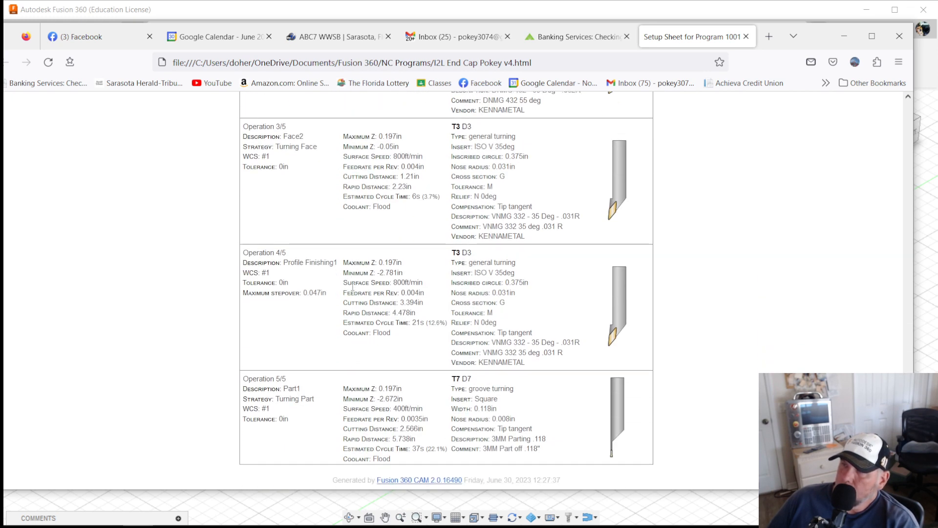
scroll(352, 287, "up", 11)
scroll(370, 319, "down", 4)
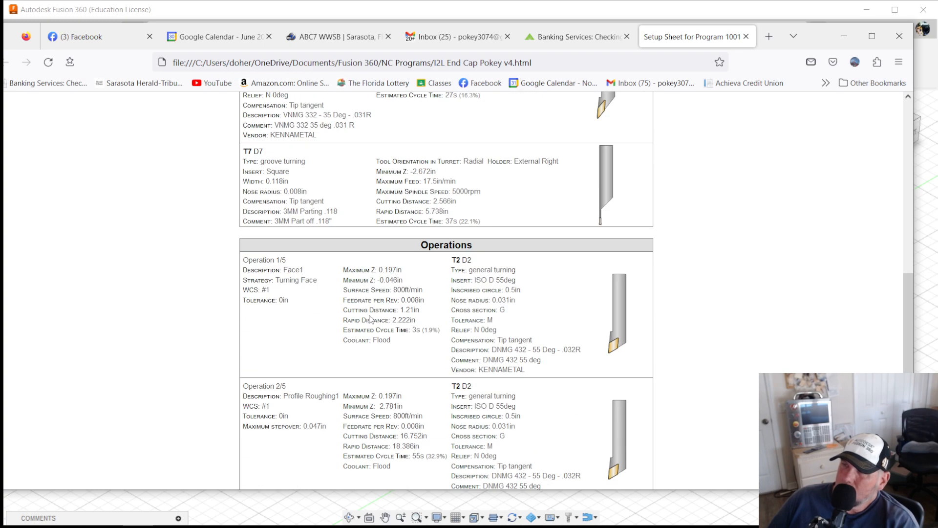
scroll(331, 368, "up", 14)
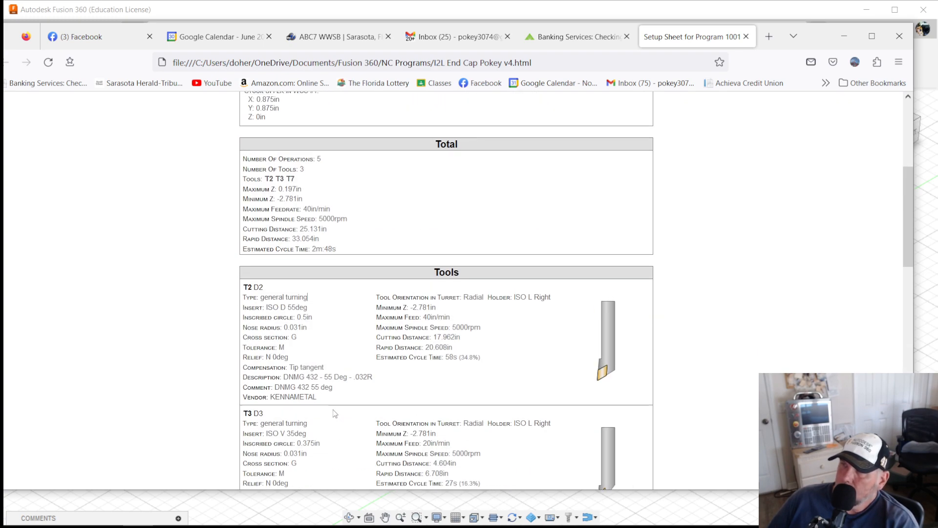
scroll(335, 414, "down", 8)
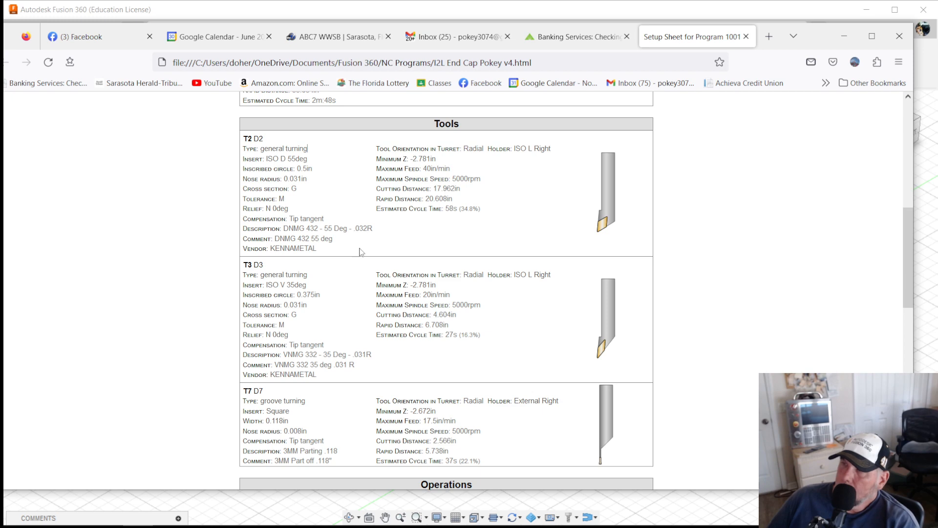
scroll(361, 252, "up", 5)
scroll(361, 252, "up", 4)
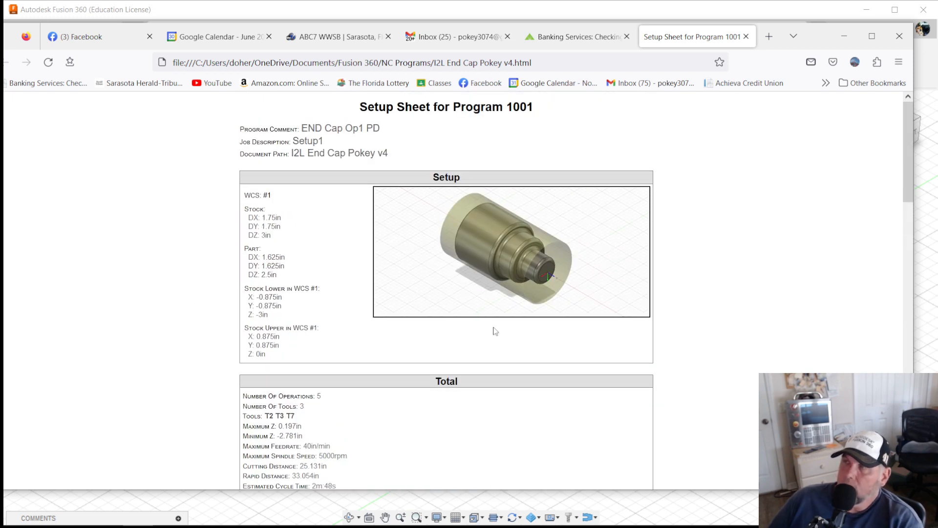
mouse_move(500, 518)
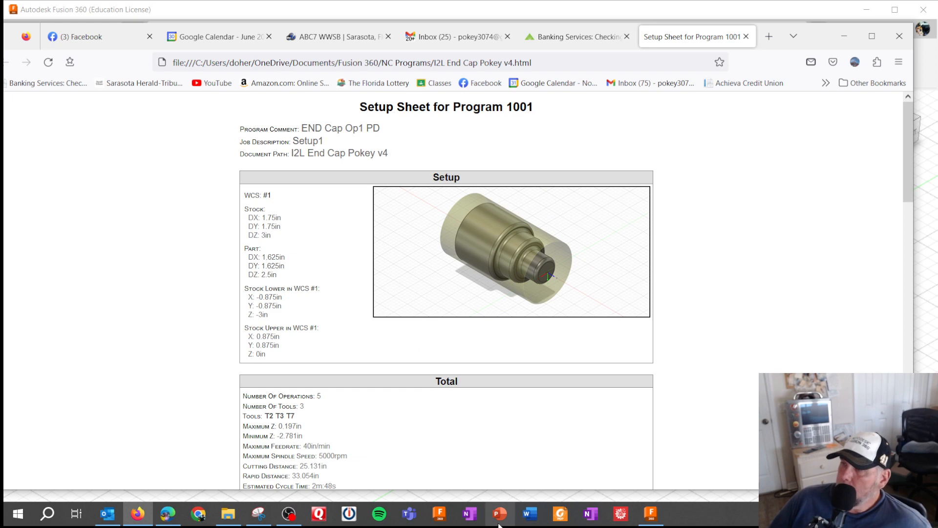
left_click(657, 520)
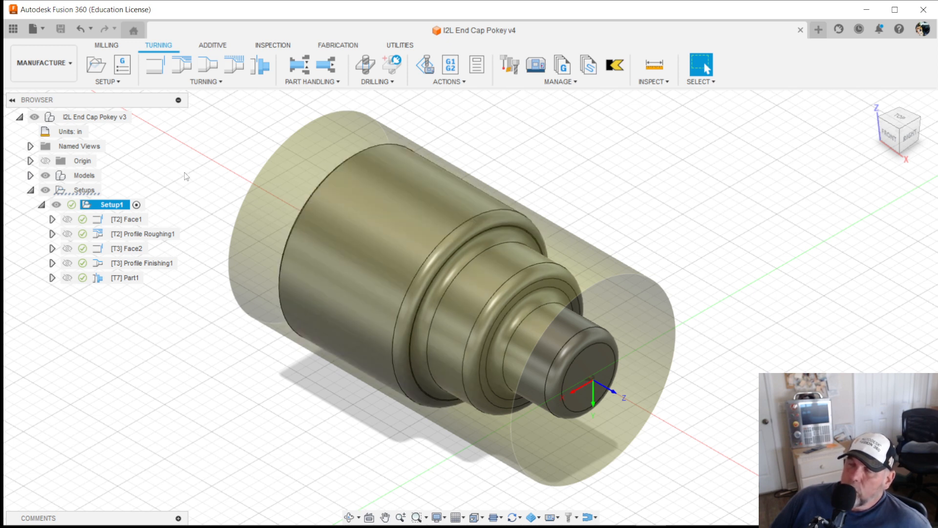
Add a Manual NC entry of type Comment to Setup1 with the text "Stickout = 3.00"
scroll(193, 178, "down", 3)
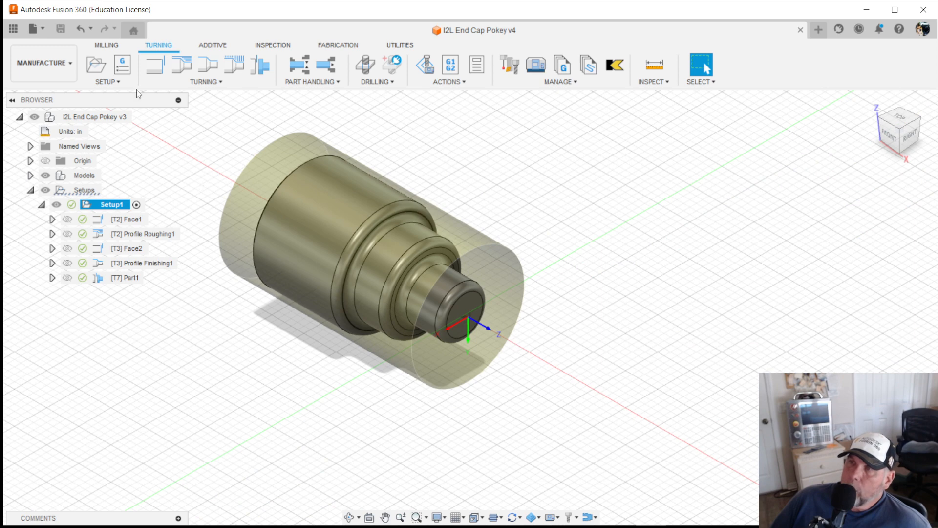
left_click(122, 80)
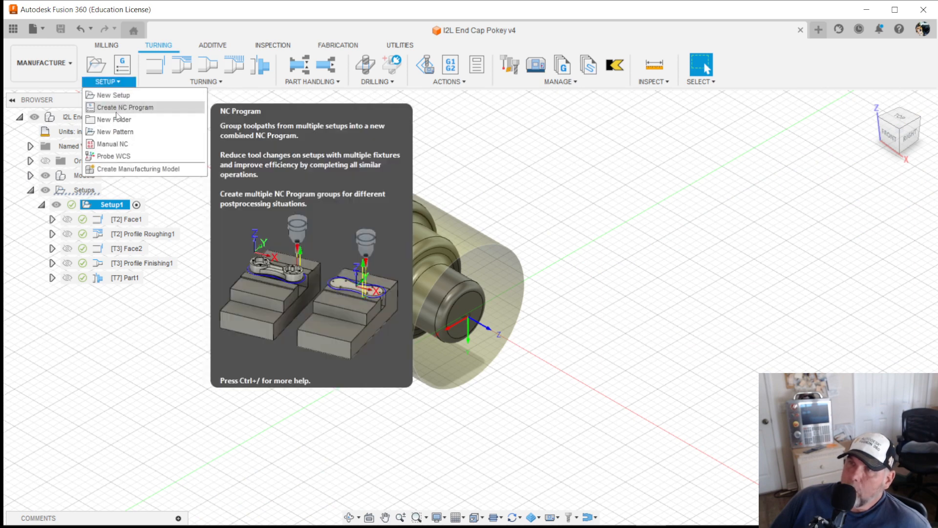
left_click(113, 143)
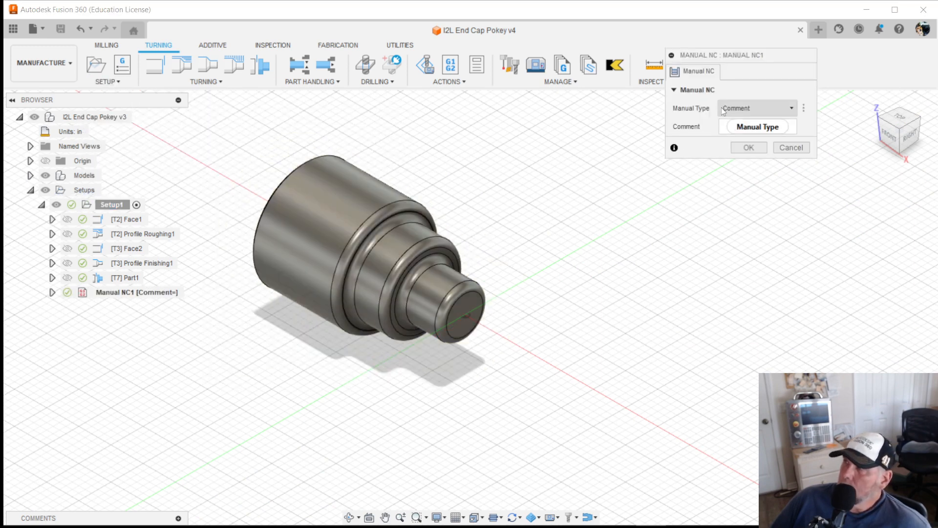
left_click(729, 128)
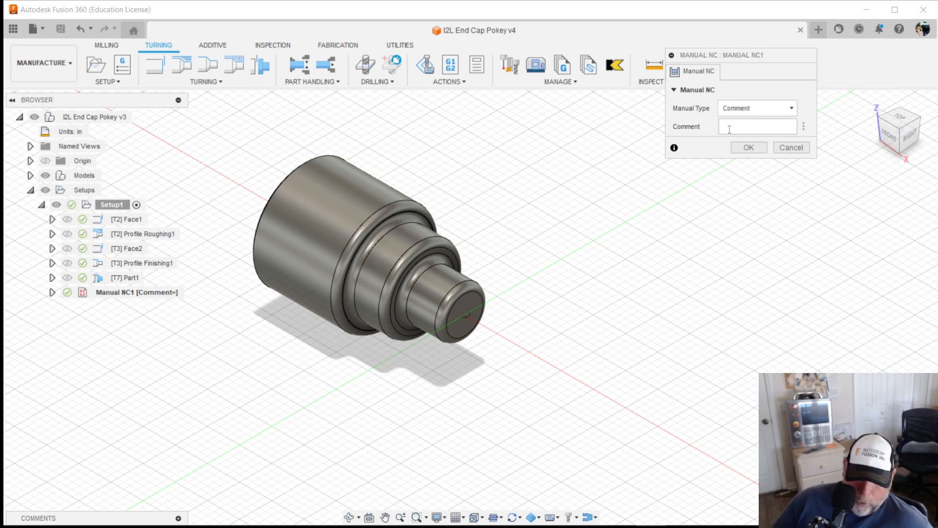
type("St")
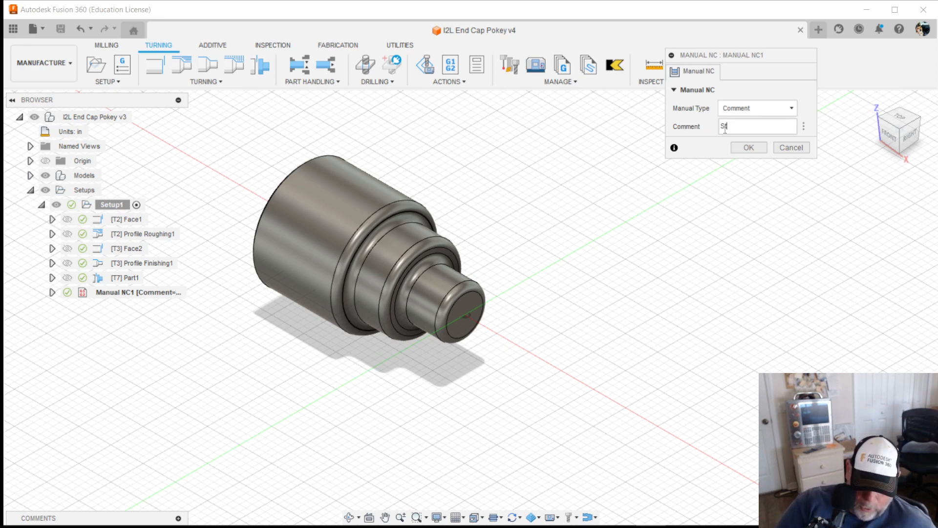
type("ickout")
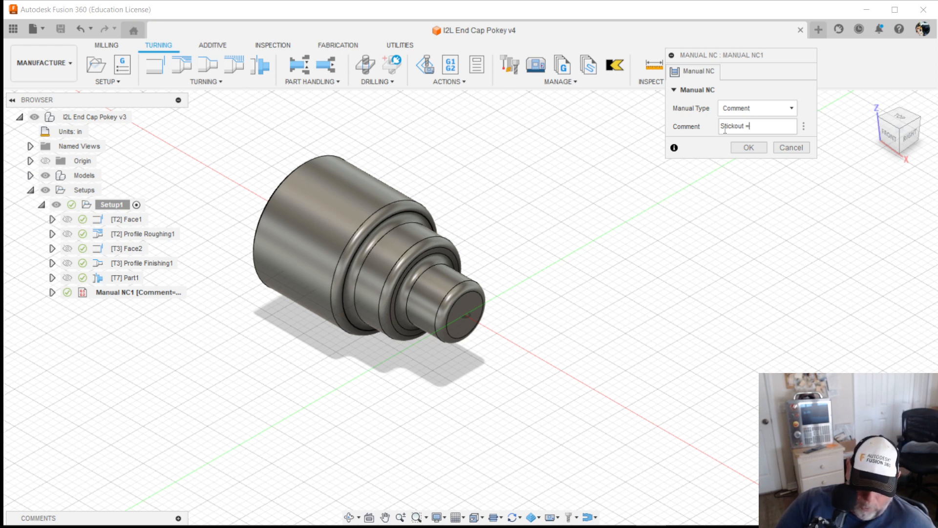
type(" = 3.00")
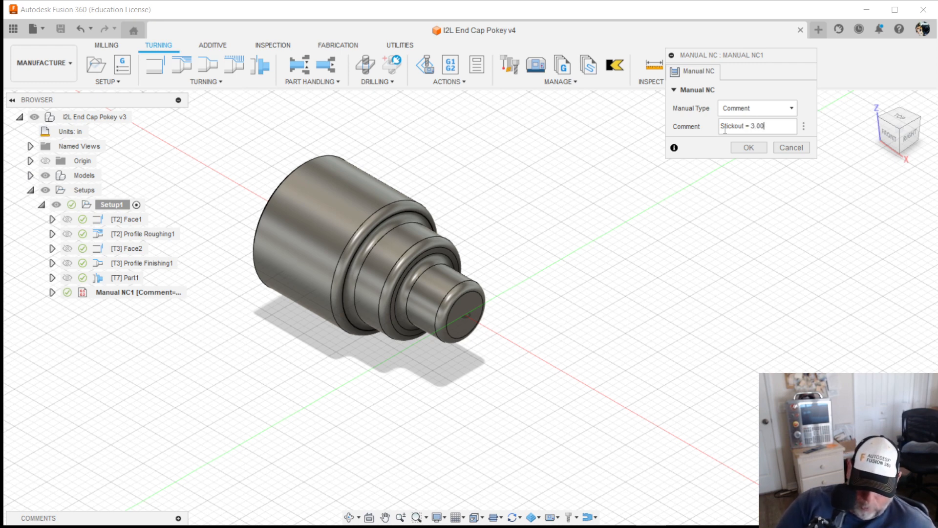
left_click(748, 148)
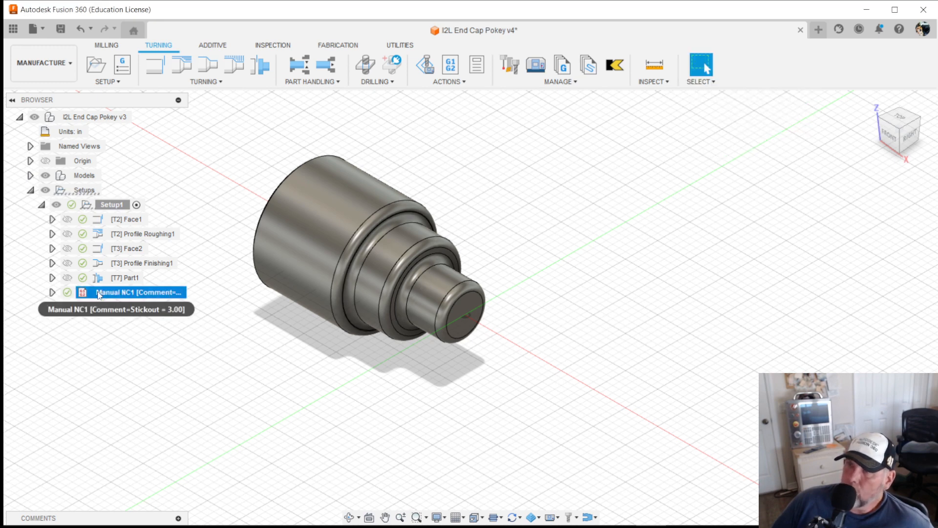
Move the Manual NC comment ahead of Face1 in Setup1 and save the design as a new version
left_click_drag(101, 293, 105, 209)
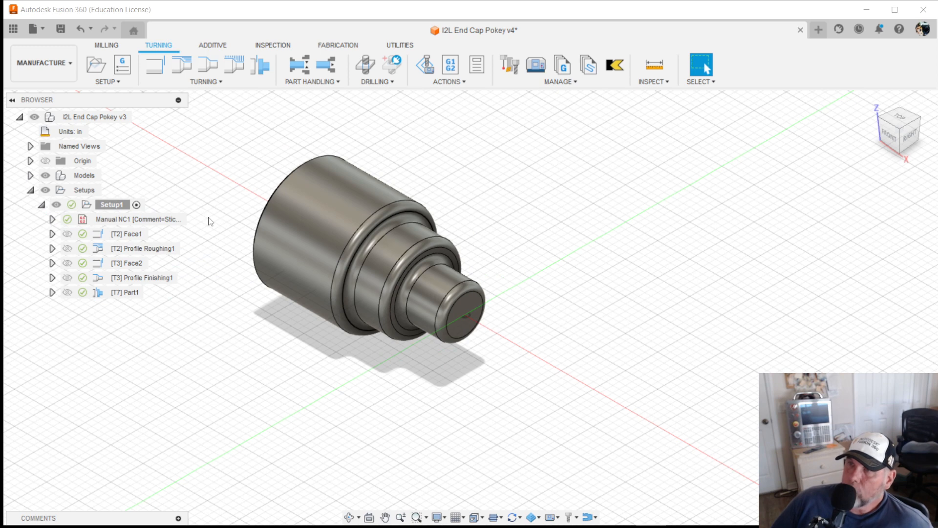
left_click(34, 29)
left_click(46, 144)
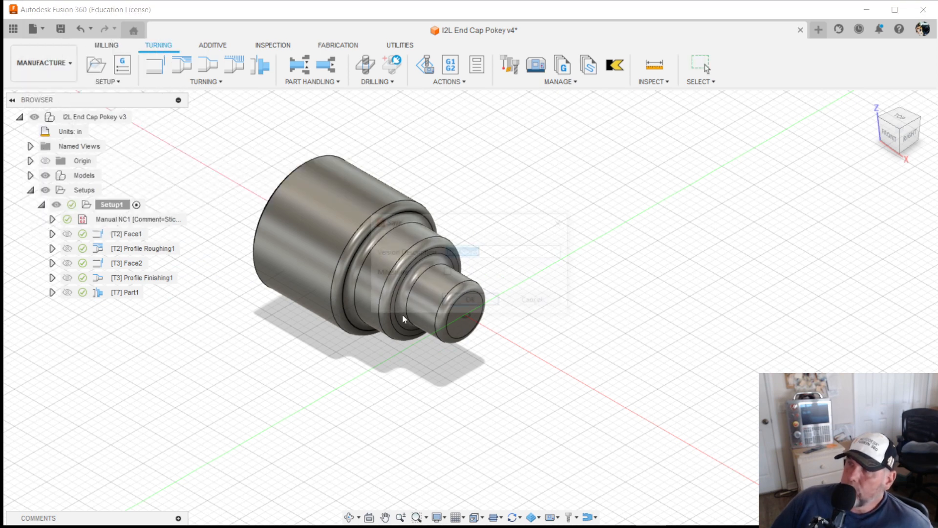
left_click(469, 305)
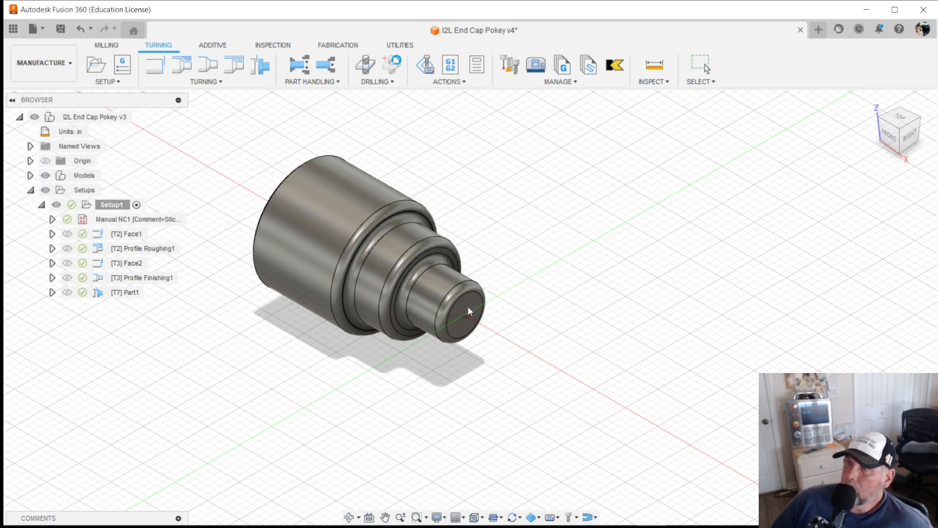
Add the note "Stick out = 3.000" to Setup1
right_click(91, 205)
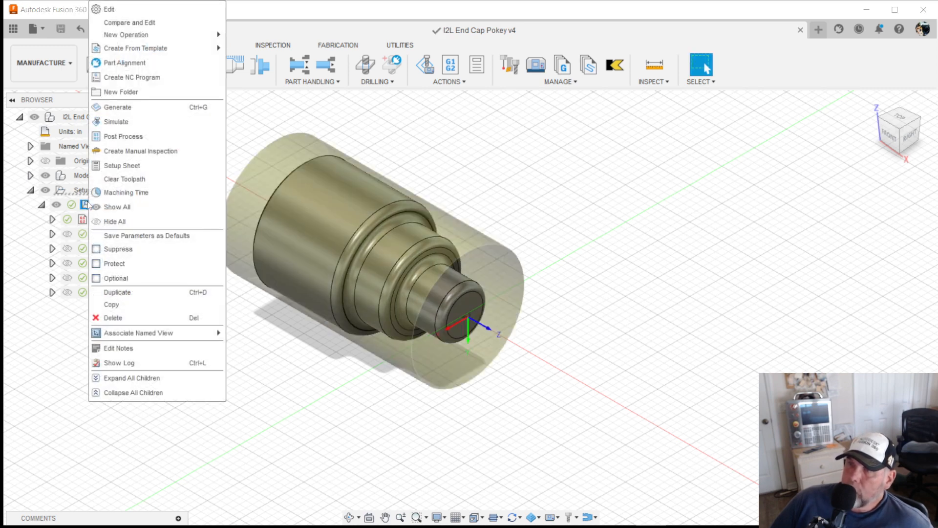
left_click(131, 349)
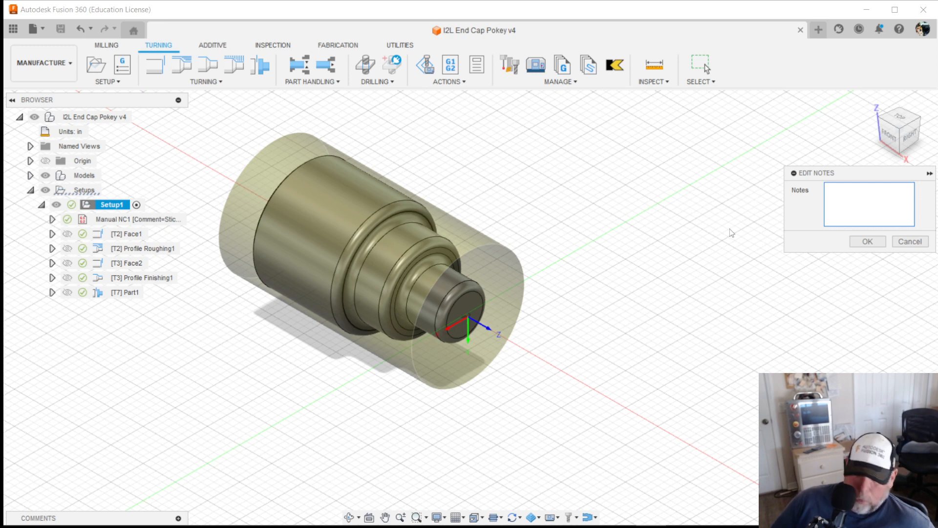
type("Stic")
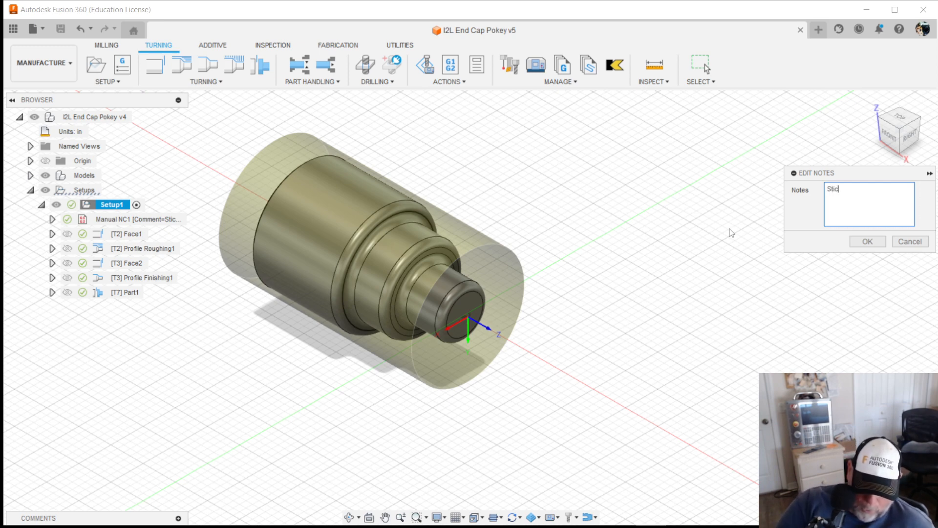
type("k out =")
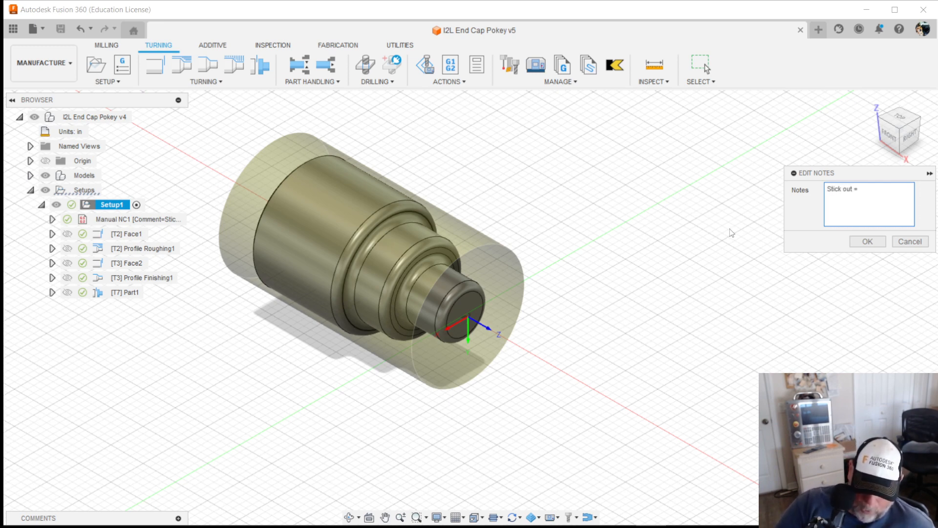
type(" 3.00")
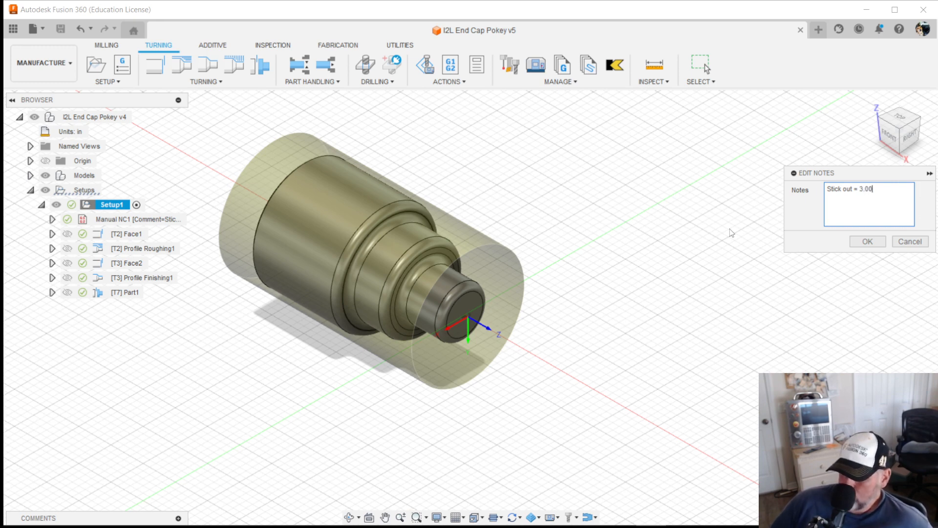
type("0")
left_click(868, 242)
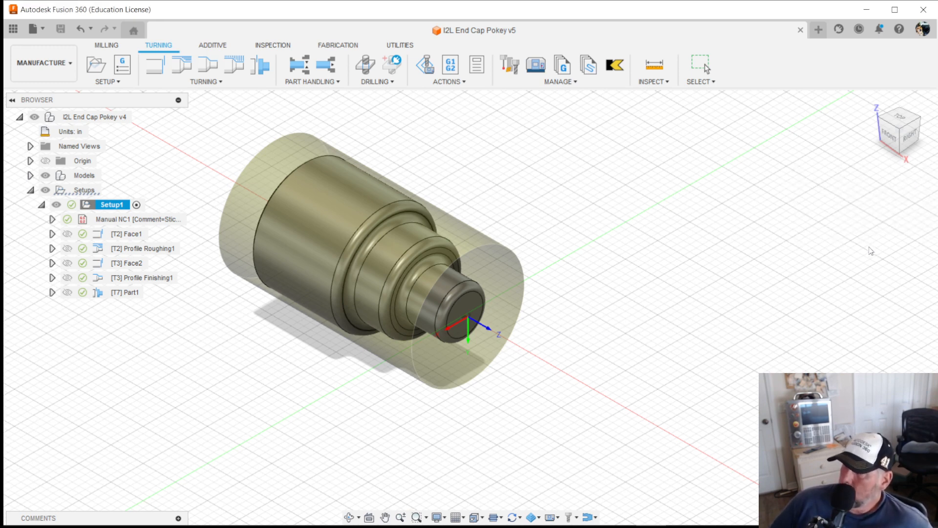
Generate a fresh setup sheet for Setup1, check its note in the browser, and return to Fusion 360
left_click(477, 67)
left_click(371, 291)
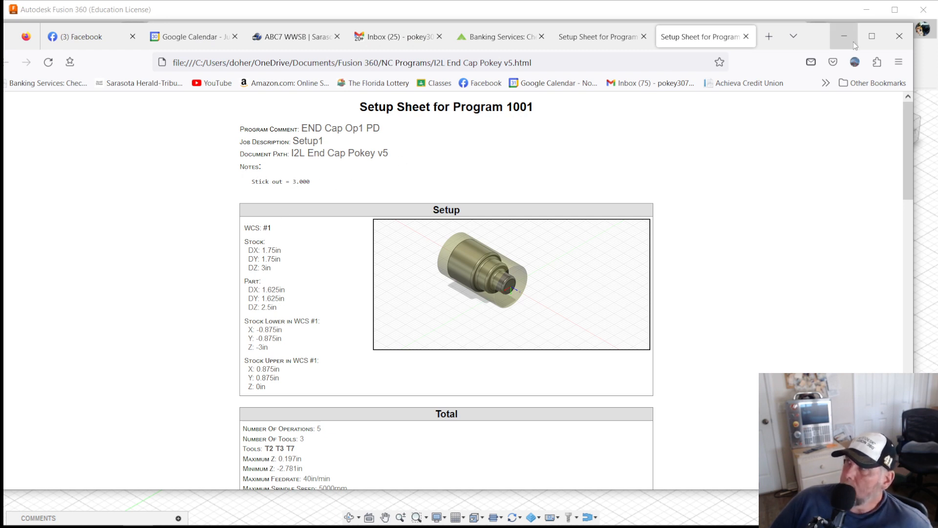
left_click(851, 42)
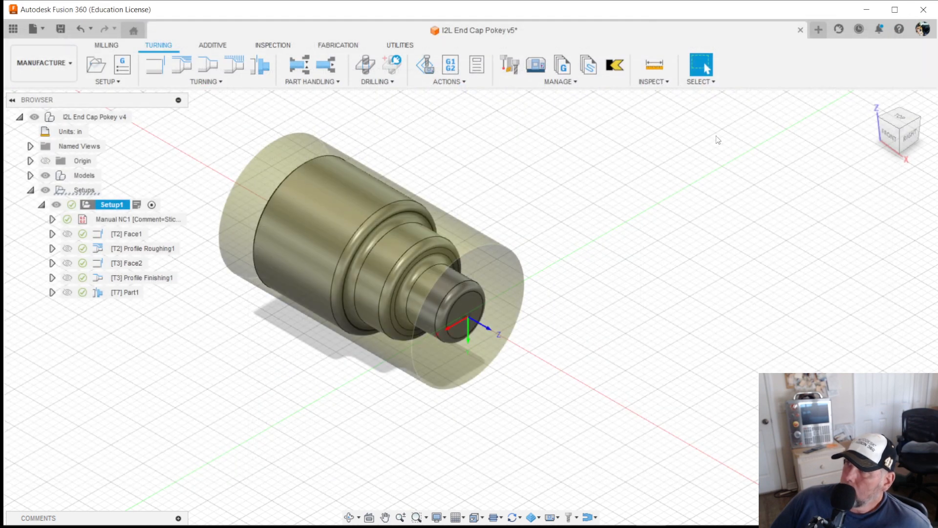
Start an NC program for Setup1 and browse the Cloud posts and the Fusion 360 library for a post processor
left_click(450, 69)
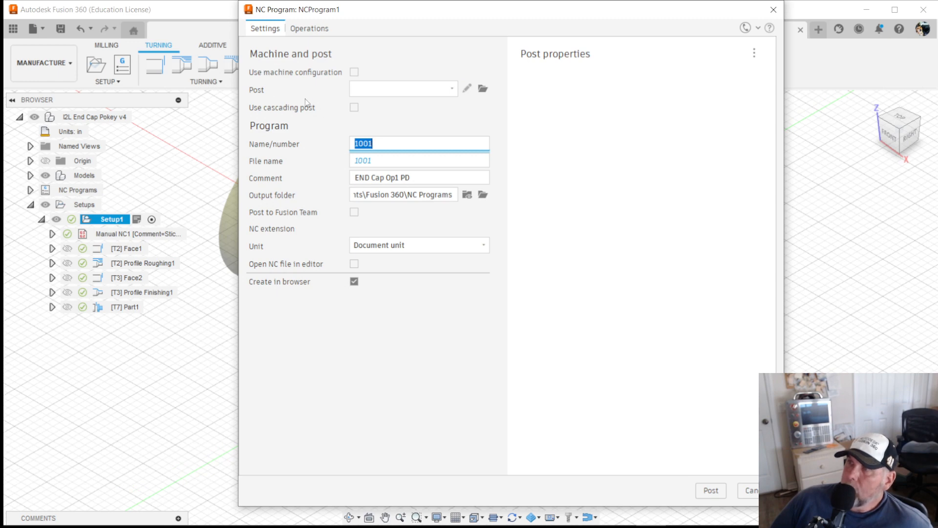
left_click(447, 91)
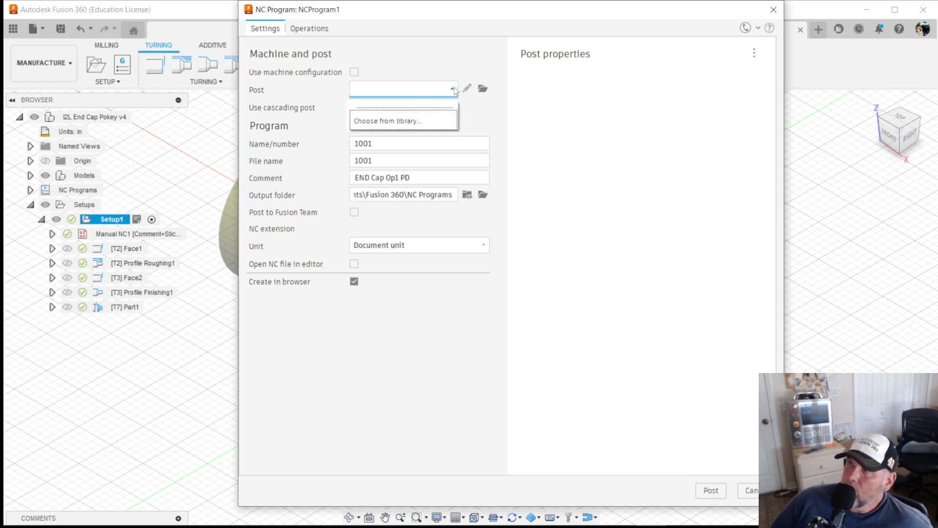
left_click(404, 123)
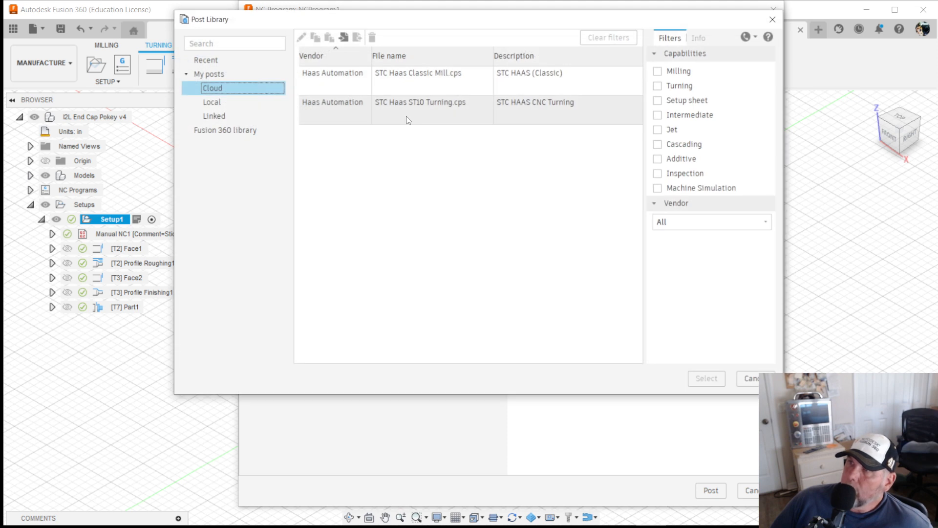
left_click(250, 131)
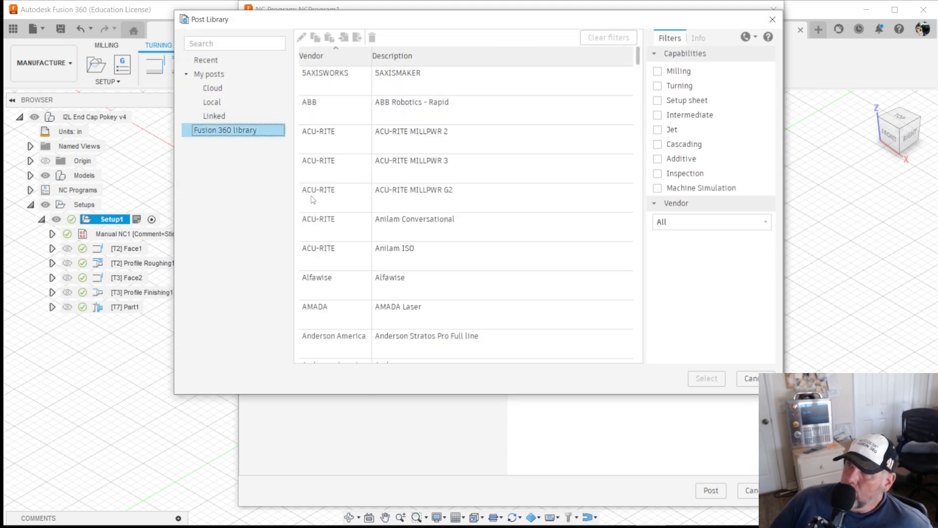
left_click(238, 89)
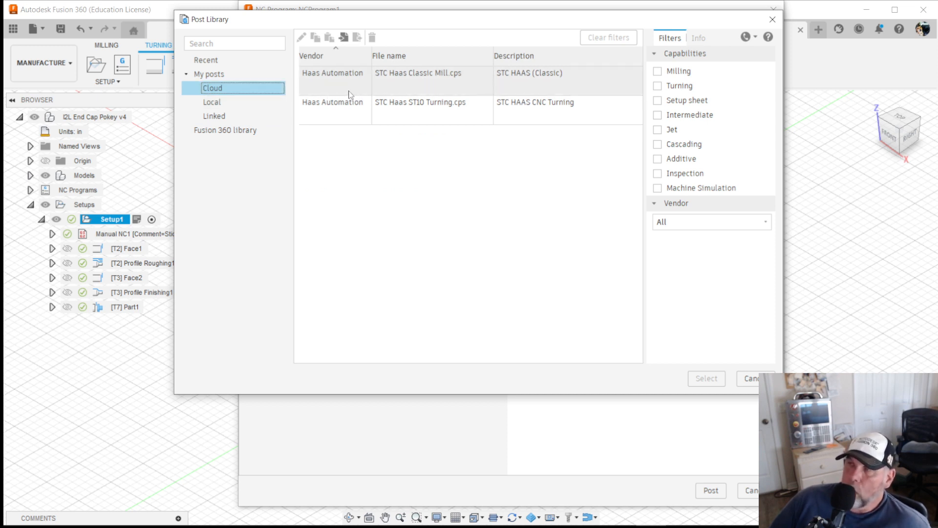
left_click(225, 130)
scroll(417, 196, "down", 1)
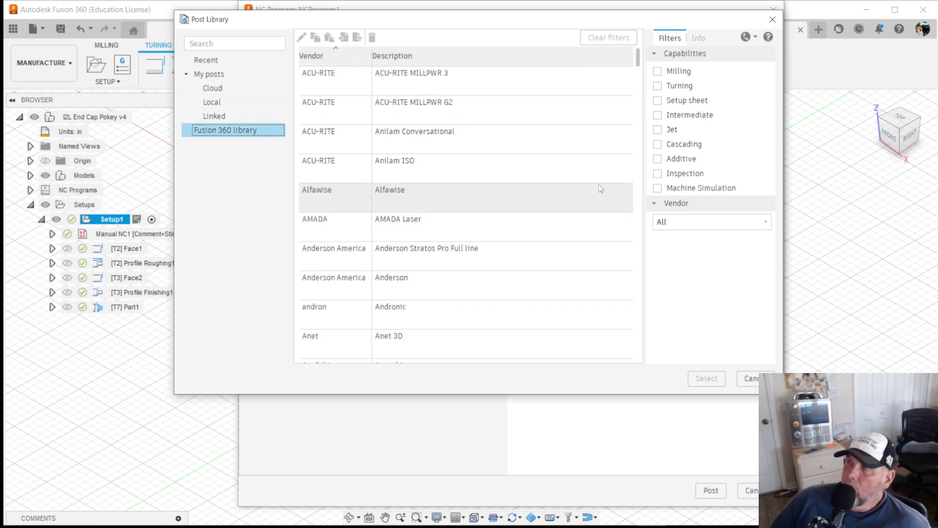
Filter the Fusion 360 post library to Turning posts from Haas Automation and look through the available machines
left_click(658, 85)
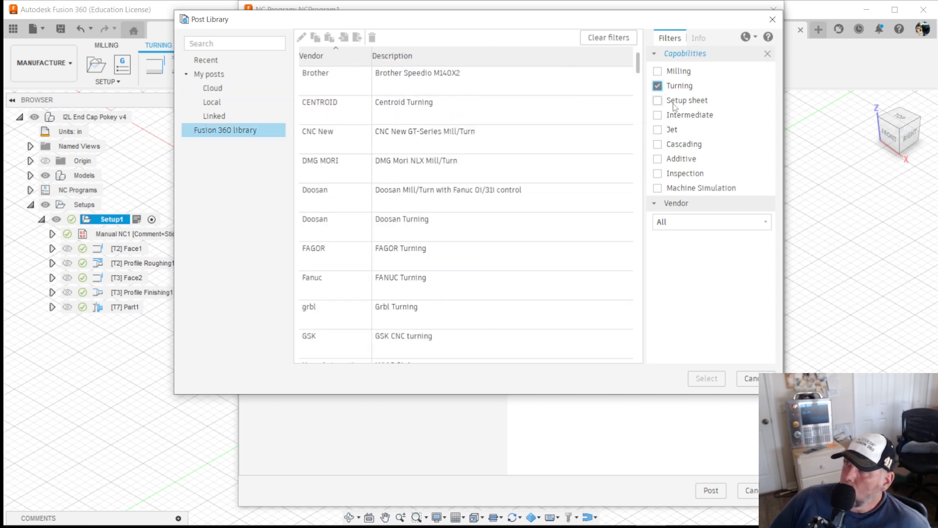
left_click(696, 222)
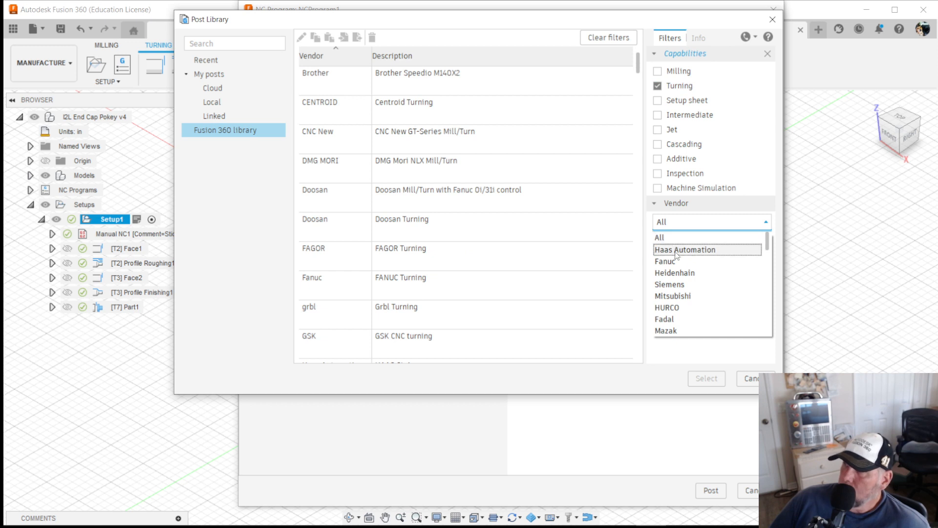
left_click(677, 247)
scroll(401, 251, "down", 8)
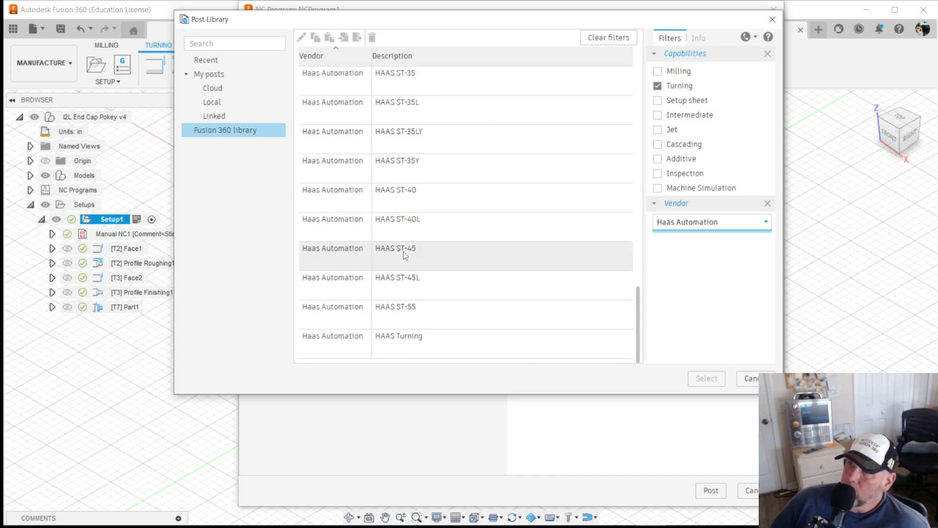
scroll(403, 254, "up", 10)
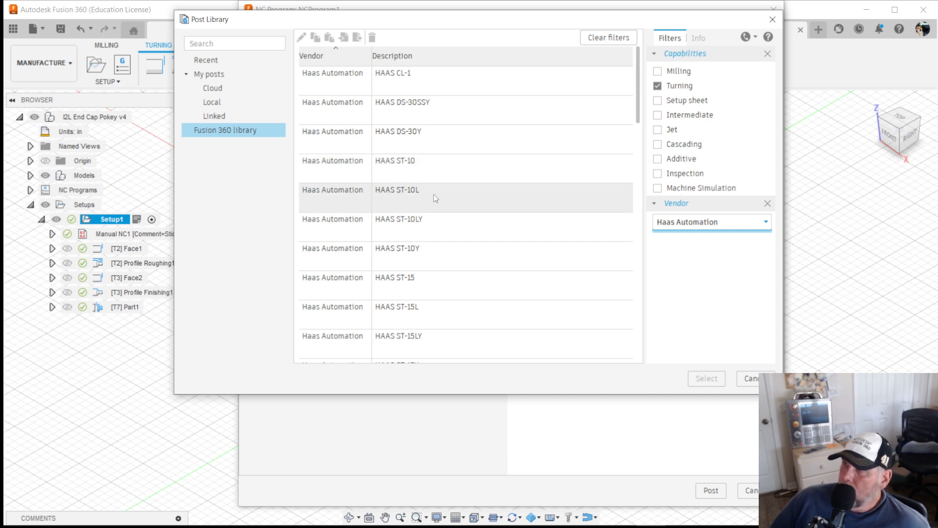
scroll(433, 201, "down", 3)
scroll(427, 213, "down", 5)
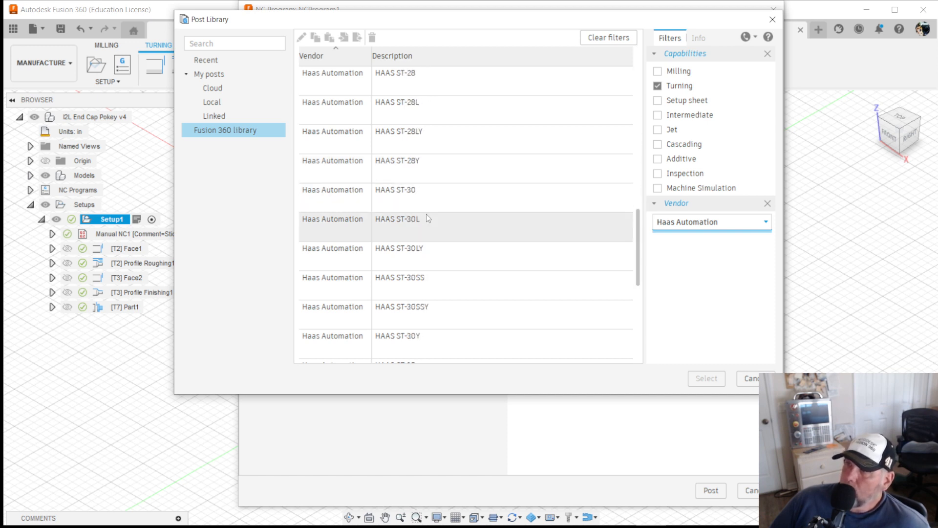
scroll(426, 213, "up", 6)
scroll(426, 213, "up", 2)
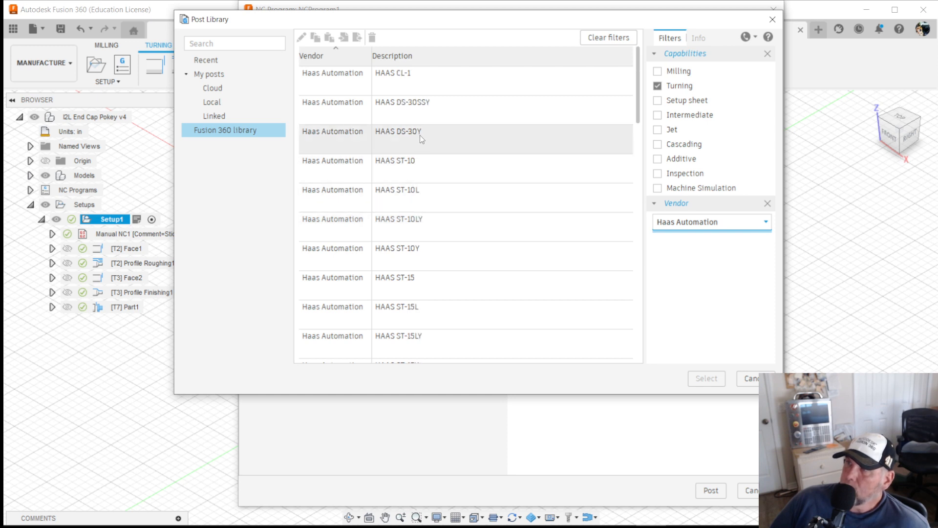
Use the HAAS ST-10 post, copied to the Cloud location of My Posts, and post program 1001
left_click(424, 164)
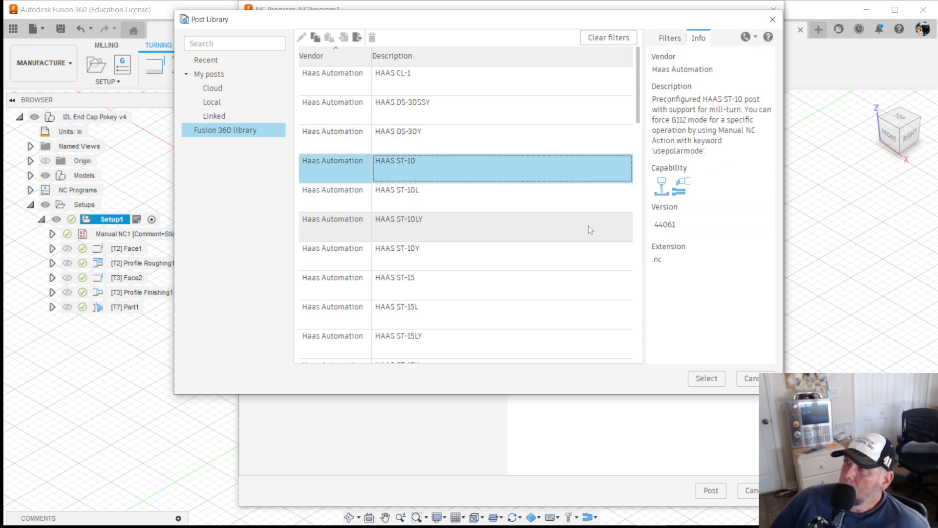
left_click(705, 378)
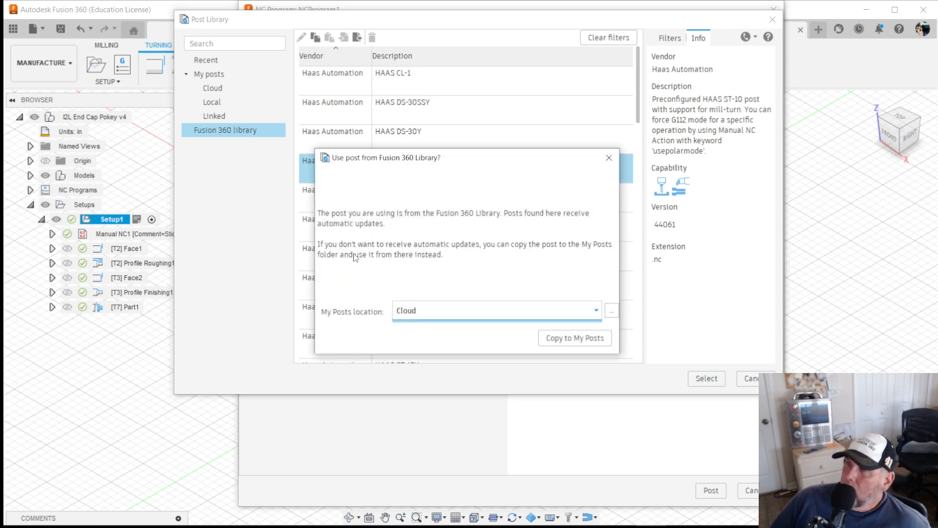
left_click(573, 339)
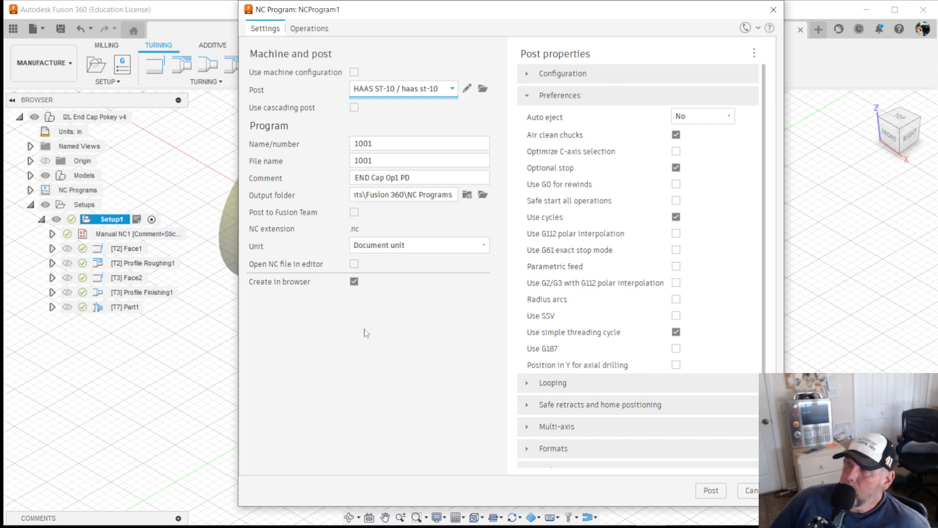
left_click(711, 490)
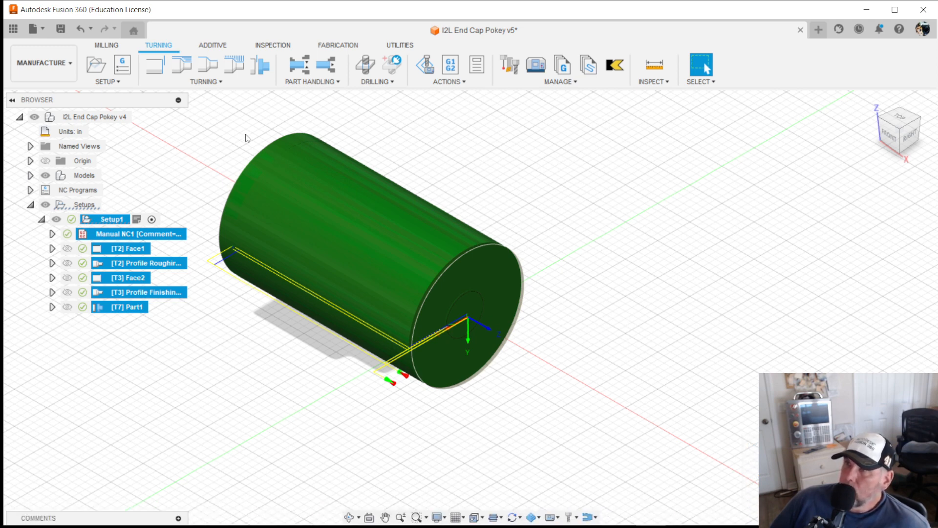
Post program 1001 again with the NC file opening in the editor, overwrite the existing file, and skim the code before returning to Fusion 360
left_click(451, 65)
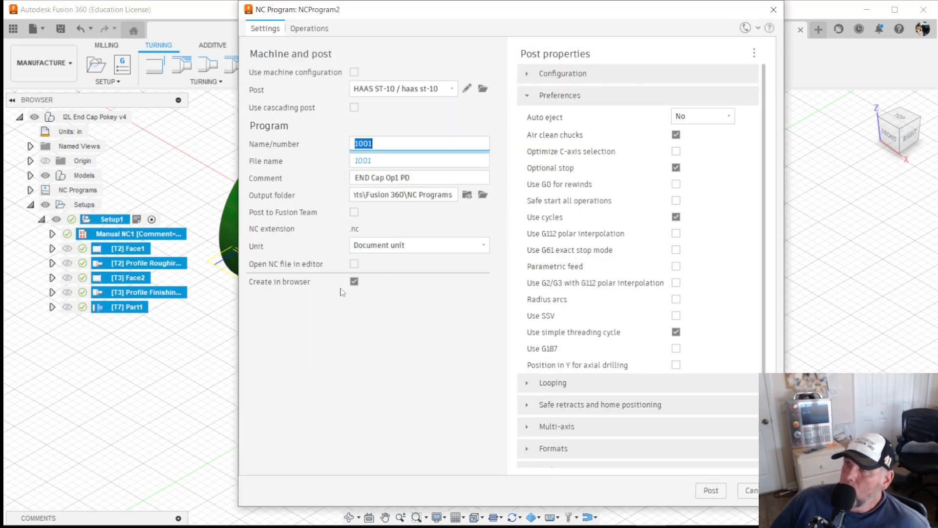
left_click(355, 264)
left_click(354, 282)
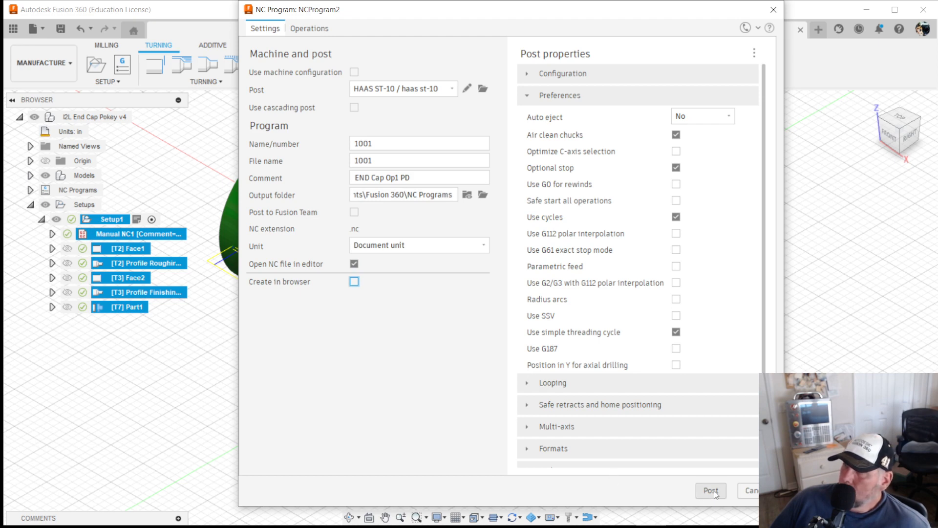
left_click(355, 282)
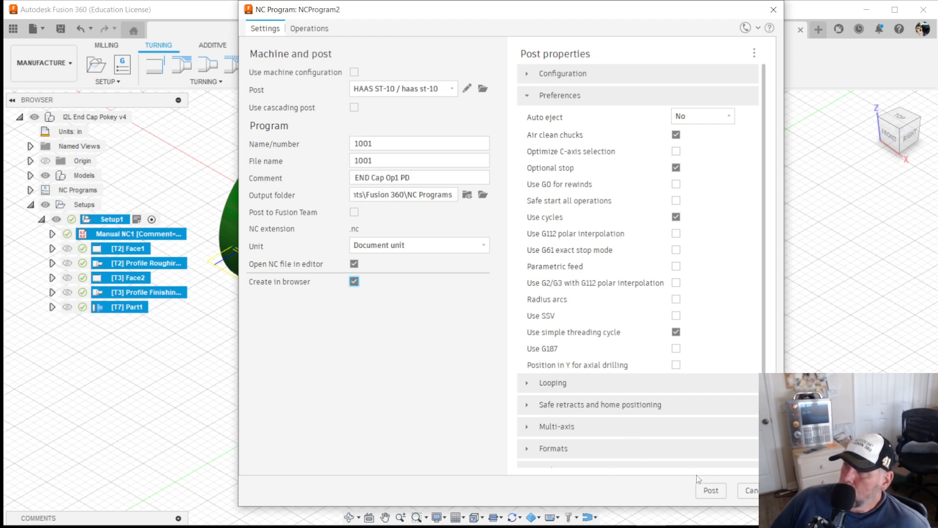
left_click(711, 490)
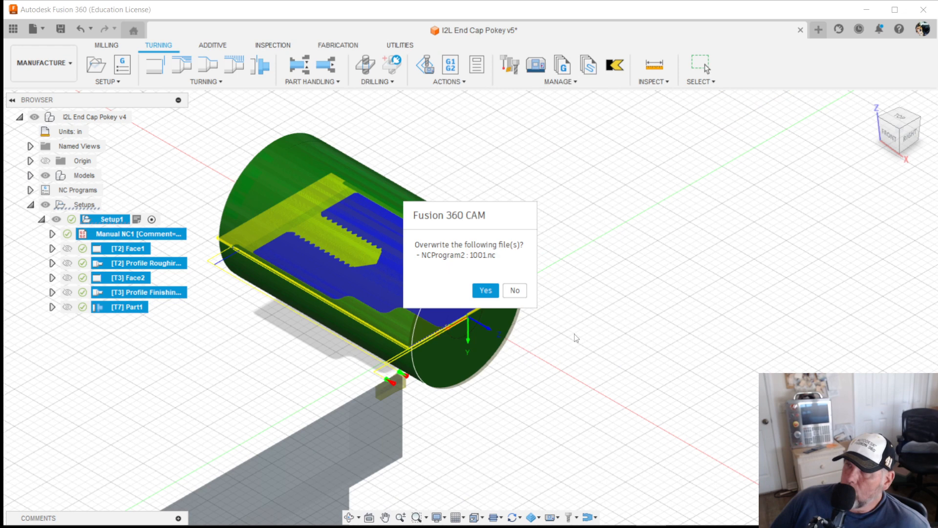
left_click(488, 292)
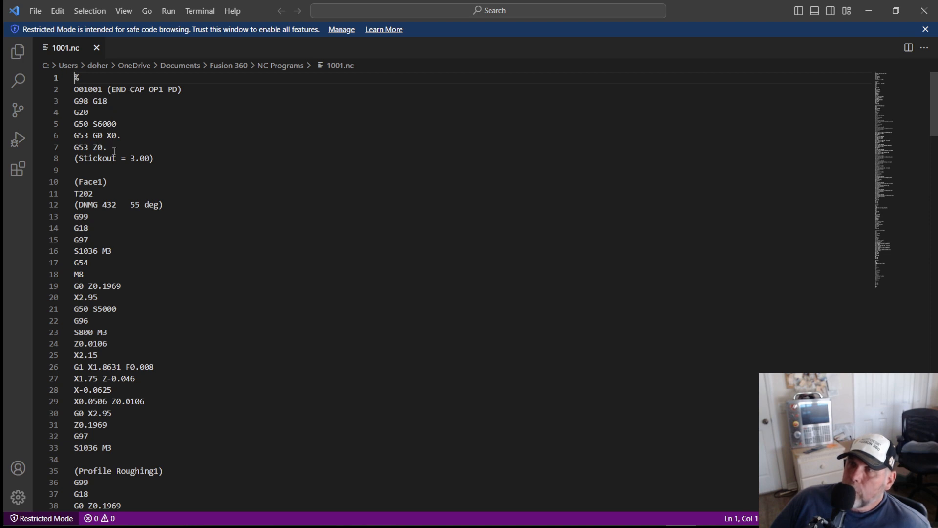
scroll(147, 185, "down", 10)
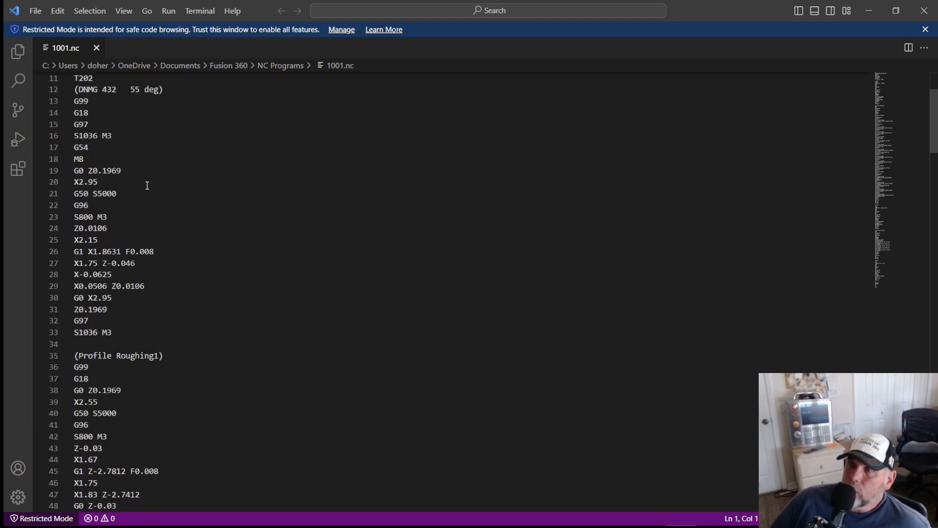
scroll(147, 185, "up", 10)
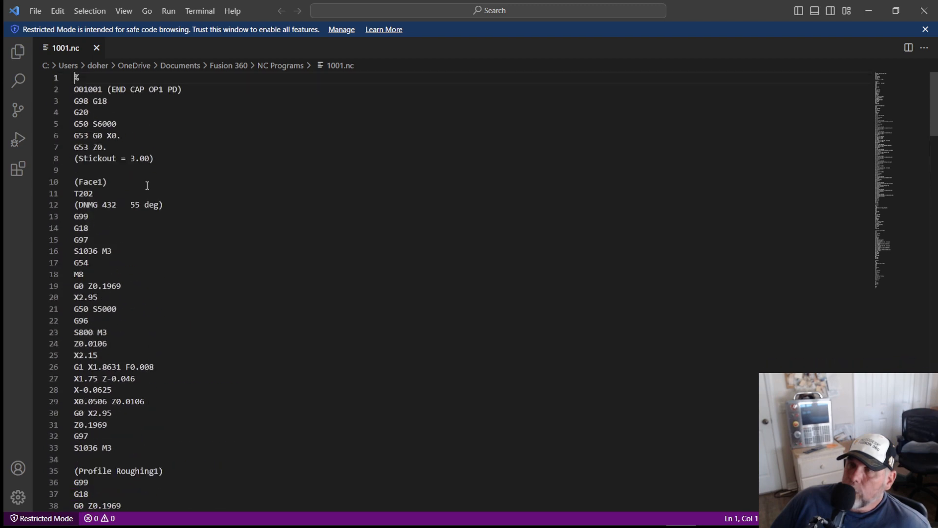
left_click(923, 9)
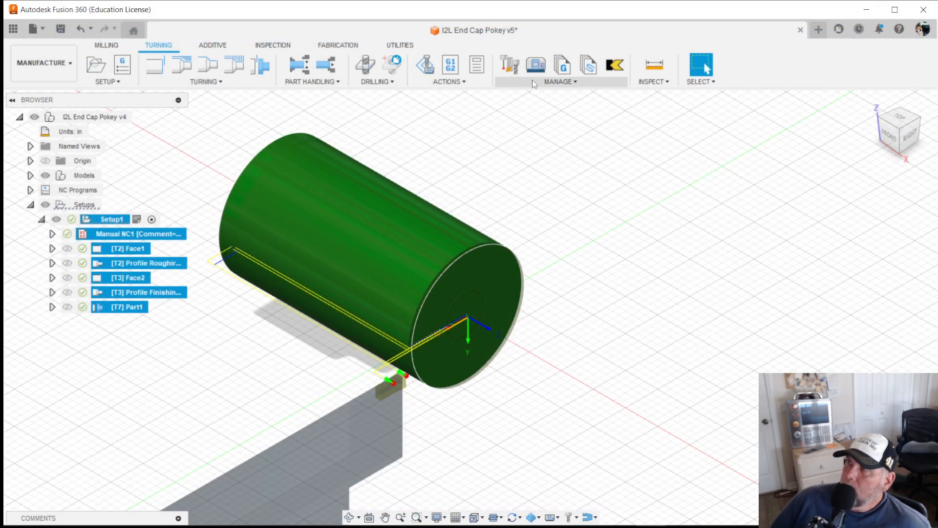
Start another NC program for Setup1 and choose the Cloud post STC Haas ST10 Turning.cps
left_click(452, 67)
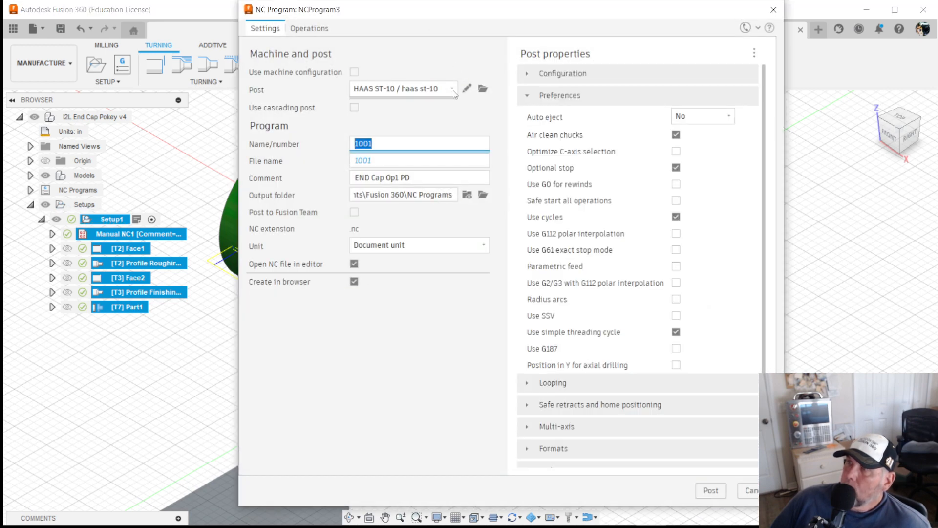
left_click(453, 89)
left_click(400, 149)
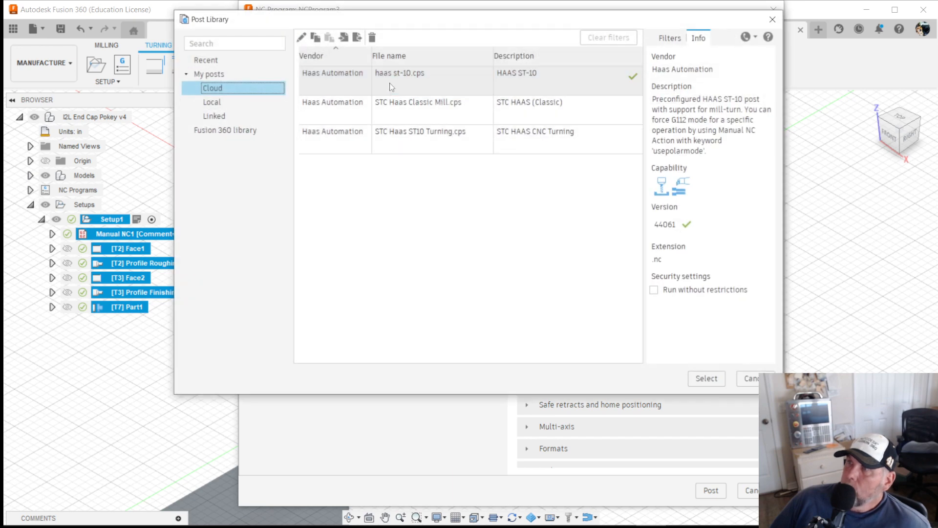
left_click(391, 135)
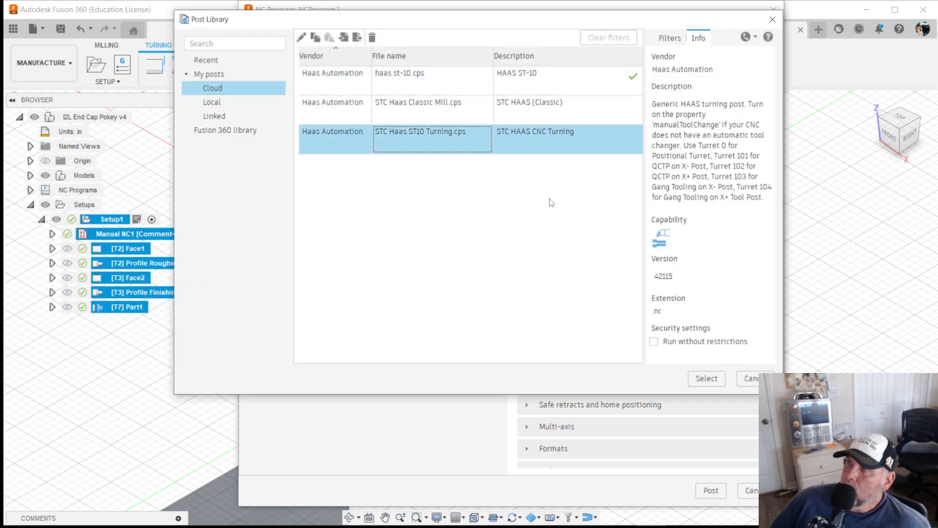
left_click(707, 378)
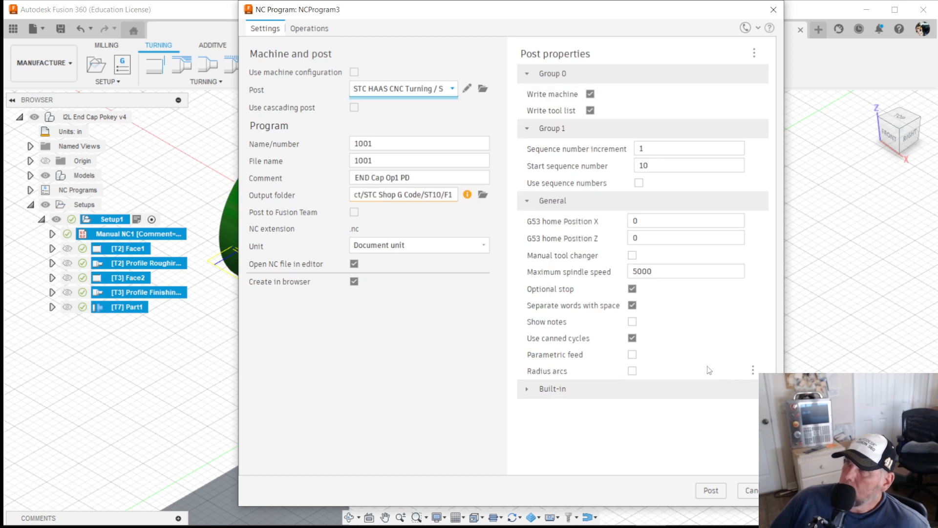
Set the output folder to Documents/Fusion 360/NC Programs and post program 1001, overwriting the existing 1001.nc
mouse_move(470, 195)
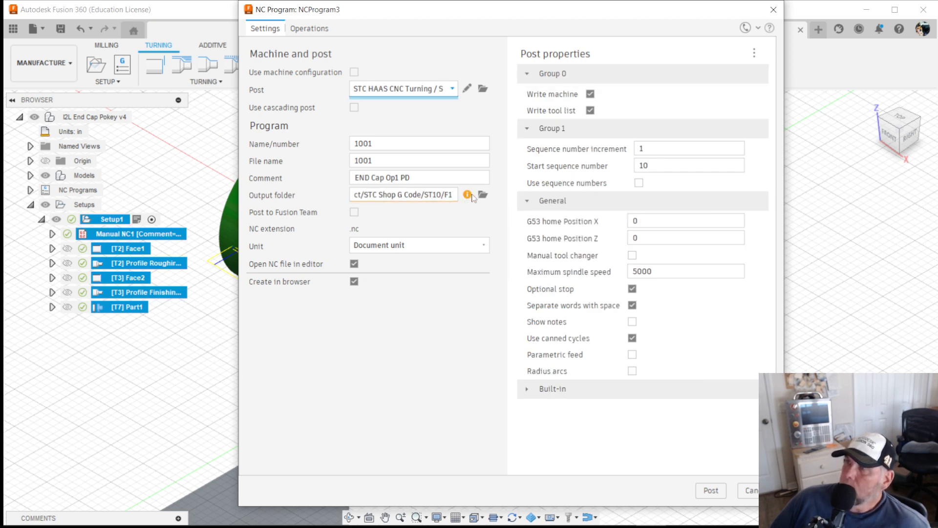
left_click(454, 195)
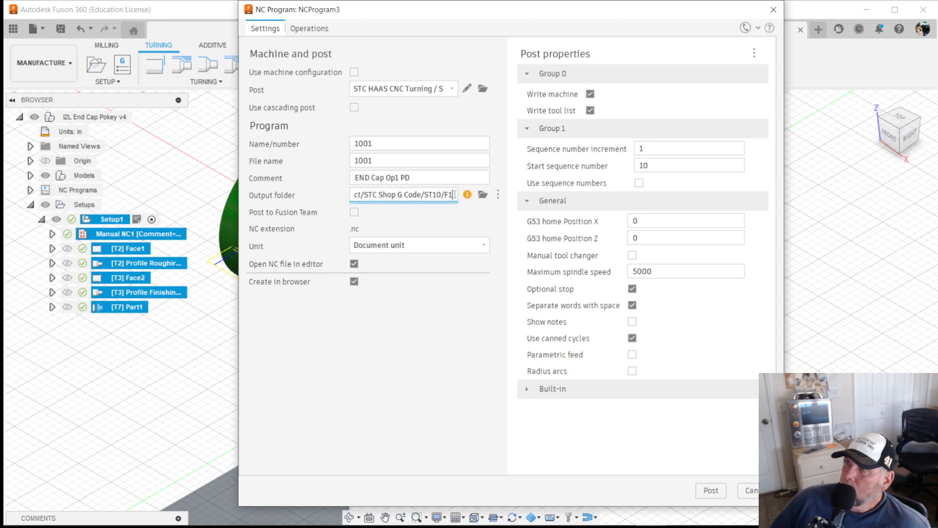
left_click(483, 195)
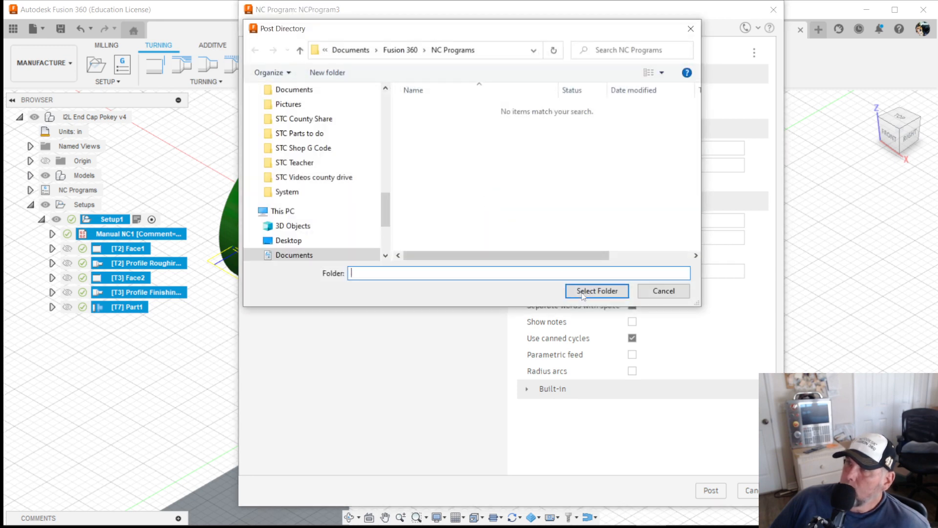
left_click(600, 293)
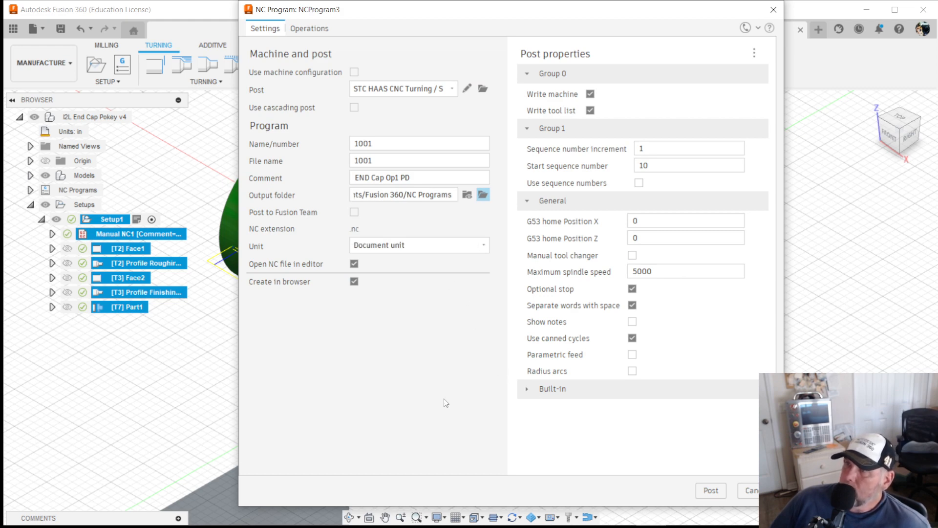
left_click(711, 490)
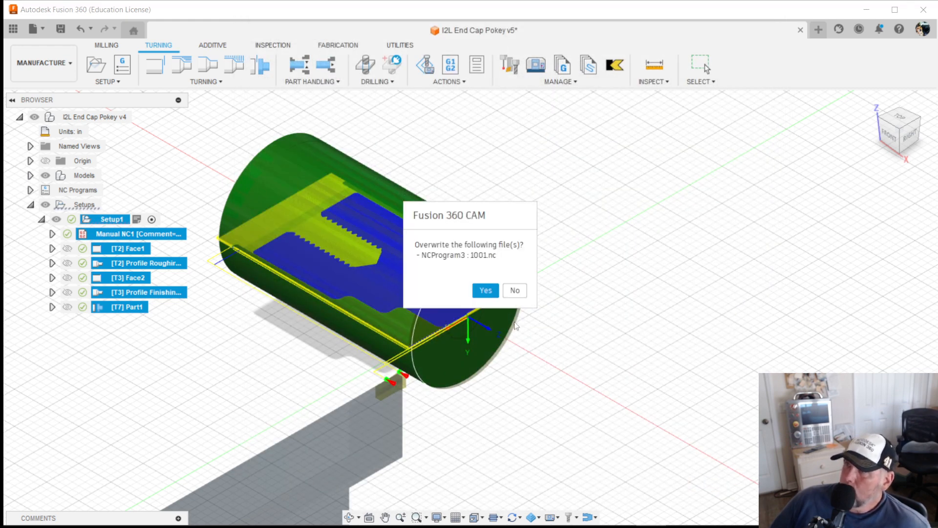
left_click(484, 290)
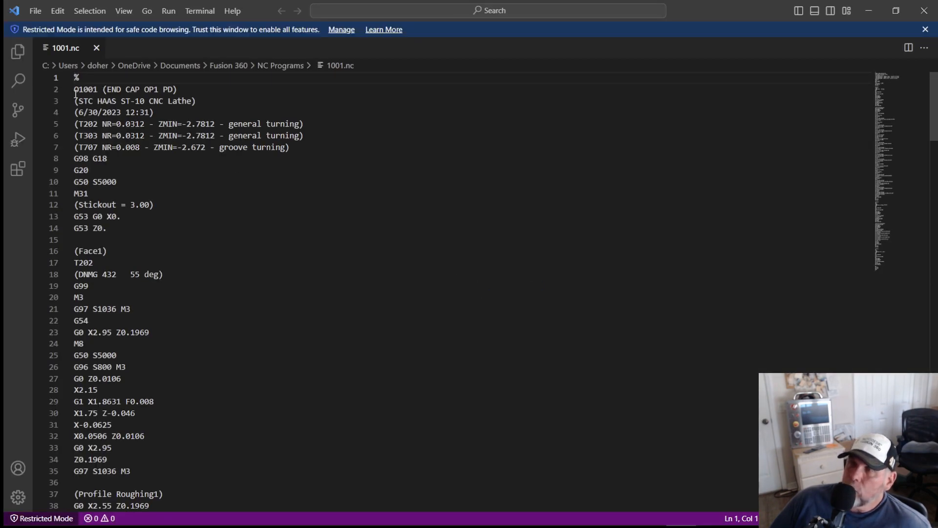
Examine the header of 1001.nc, including the machine comment, the M31 line and the G53 home moves, and return to Fusion 360
left_click_drag(75, 101, 202, 102)
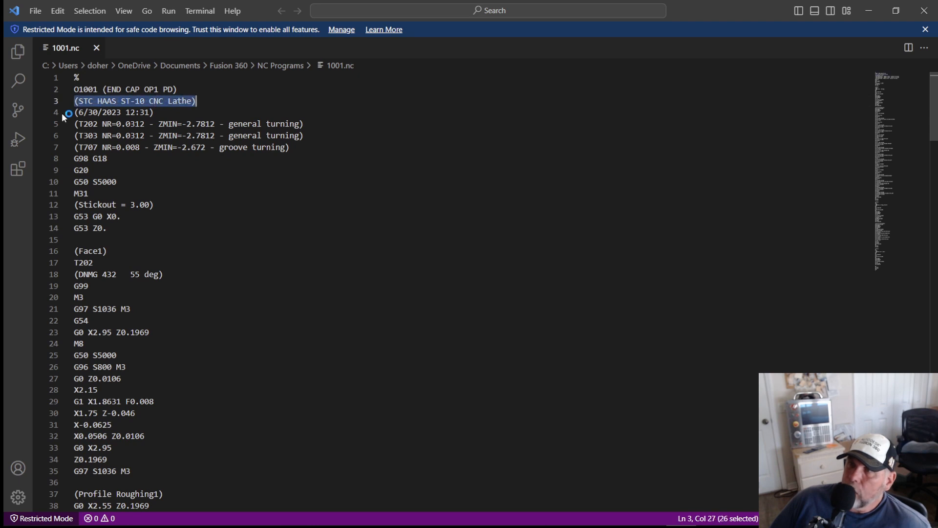
left_click(169, 112)
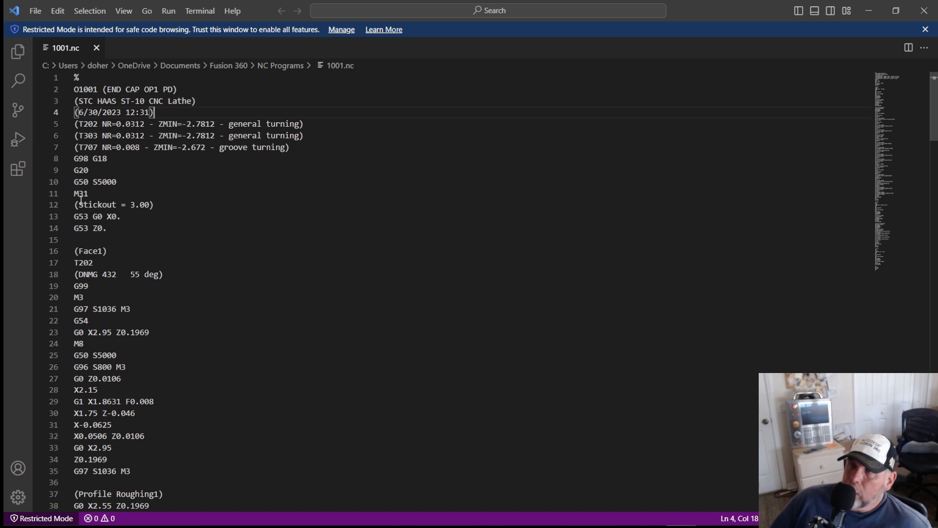
left_click_drag(93, 194, 69, 194)
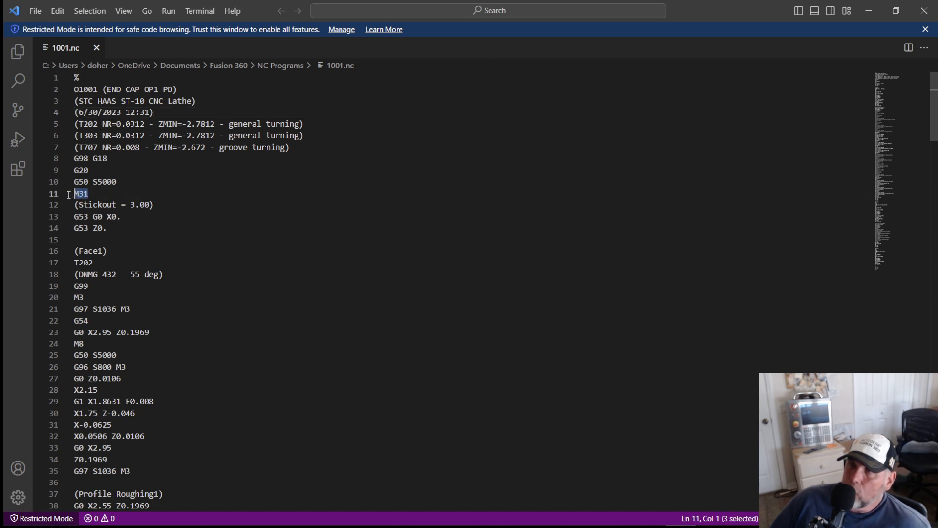
left_click(133, 217)
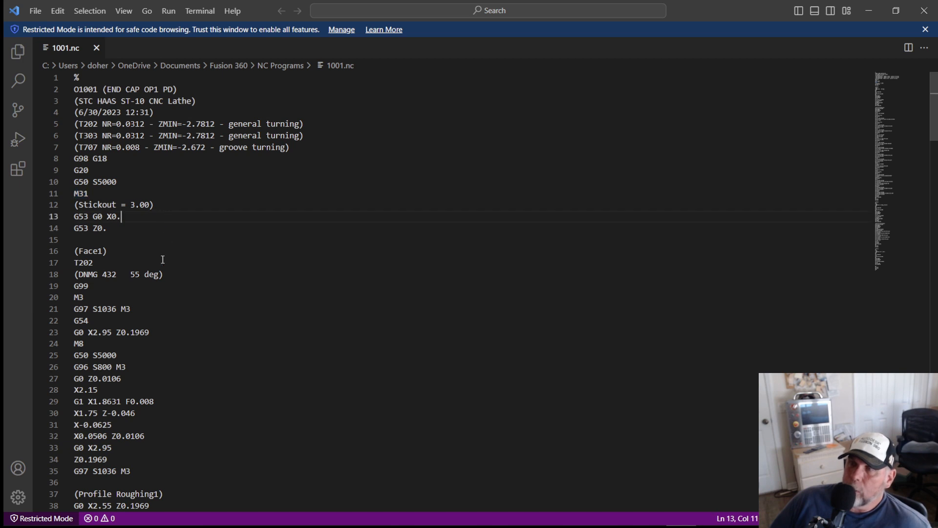
scroll(161, 265, "down", 2)
scroll(161, 263, "up", 2)
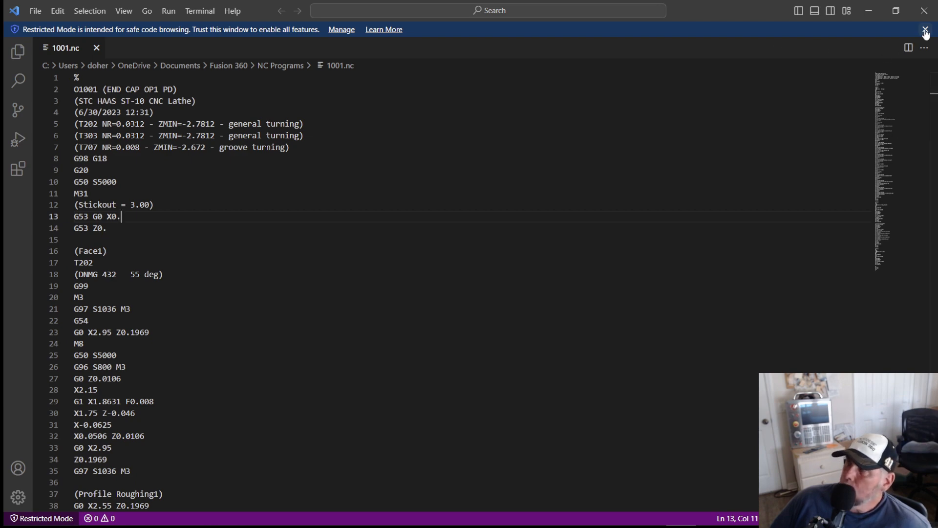
left_click(924, 10)
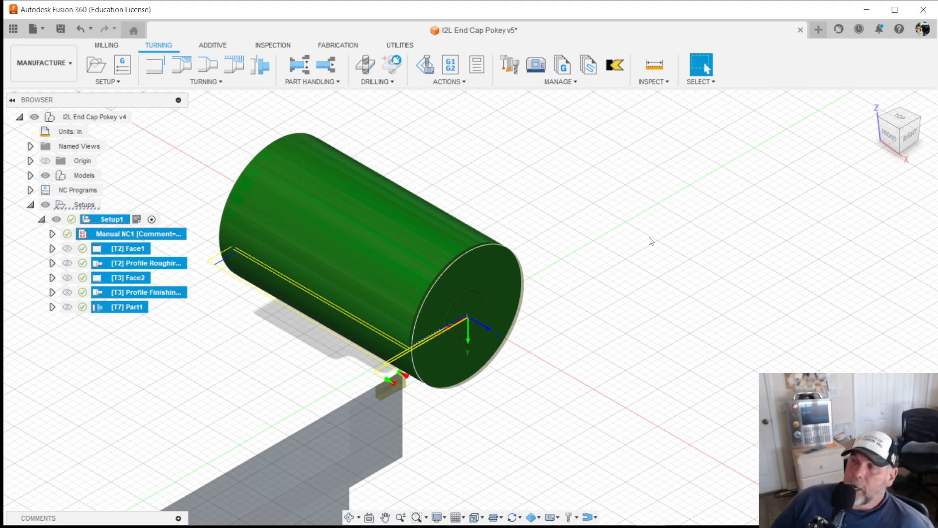
Deselect Setup1 and inspect the end cap's back face with the threaded hole
middle_click_drag(650, 237, 535, 395, "shift")
left_click(482, 427)
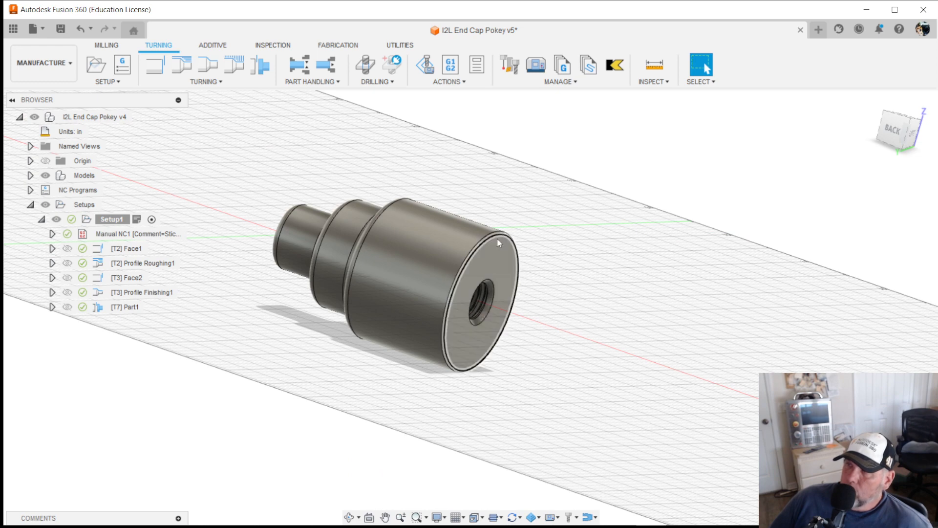
scroll(481, 227, "up", 3)
scroll(482, 218, "up", 2)
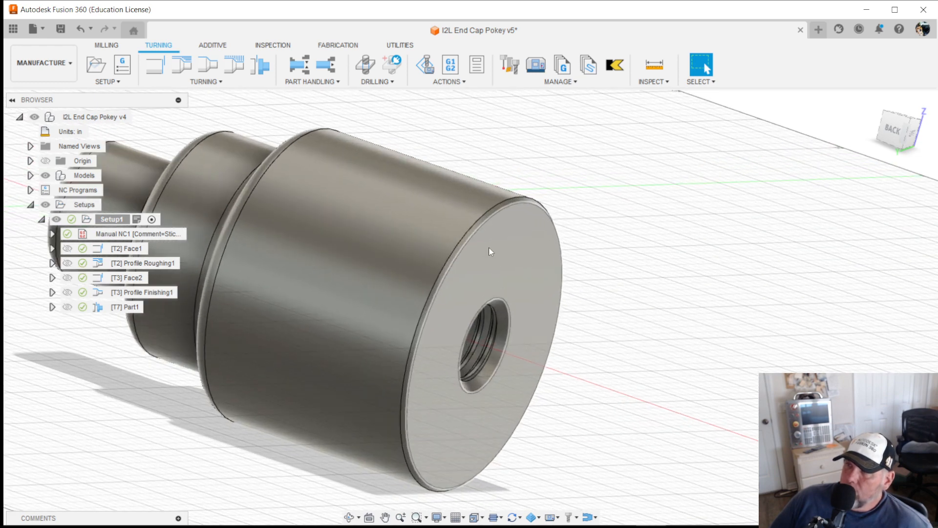
scroll(451, 355, "down", 2)
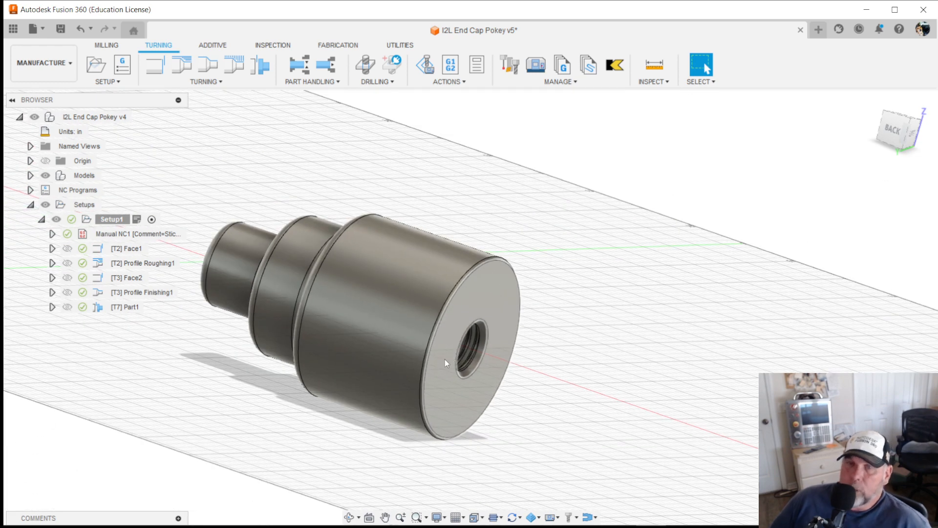
middle_click_drag(445, 359, 326, 319, "shift")
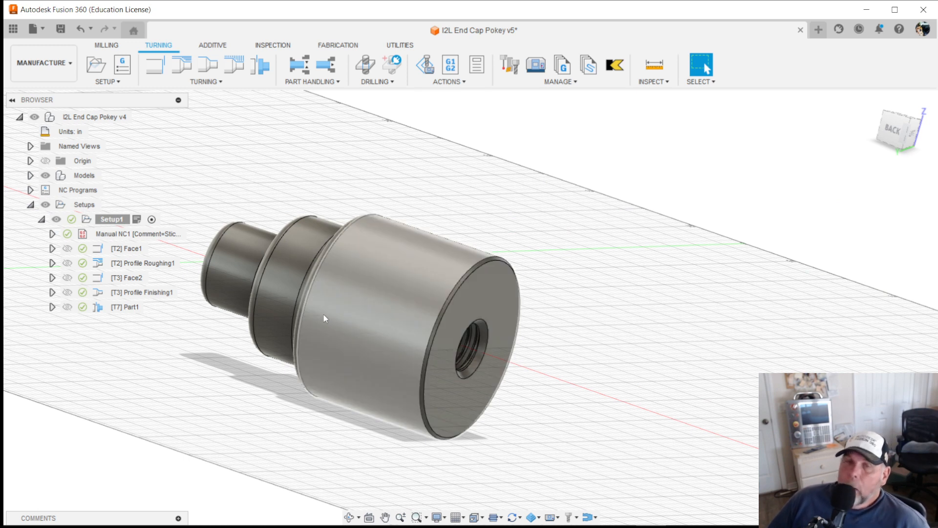